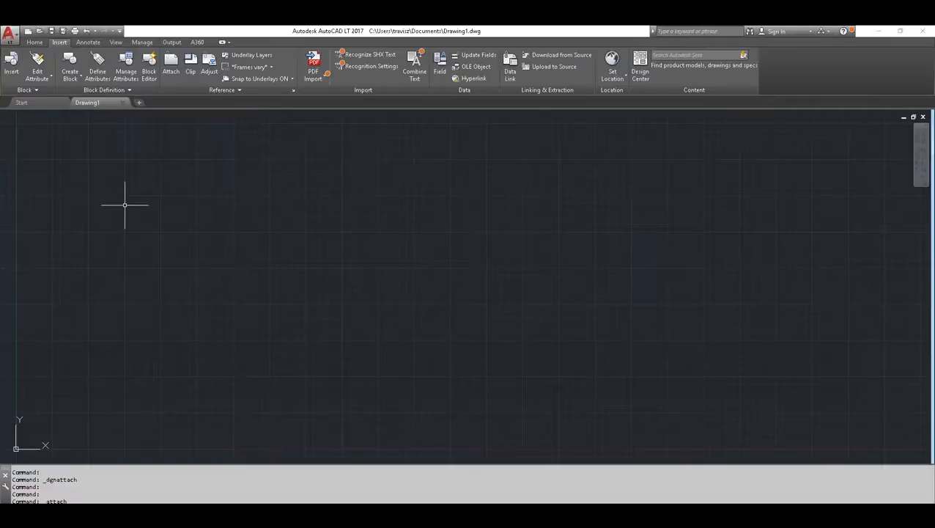
# Open 1st Floor.dwg from the folder "2016.10.20 - Back to Basics - Introduction to External References in AutoCAD 2017-selected"
pyautogui.click(40, 33)
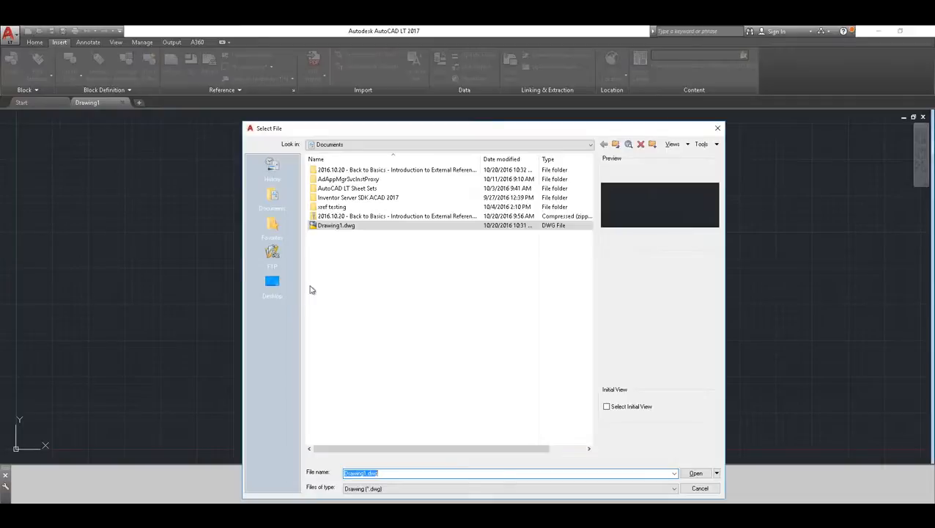
pyautogui.doubleClick(337, 170)
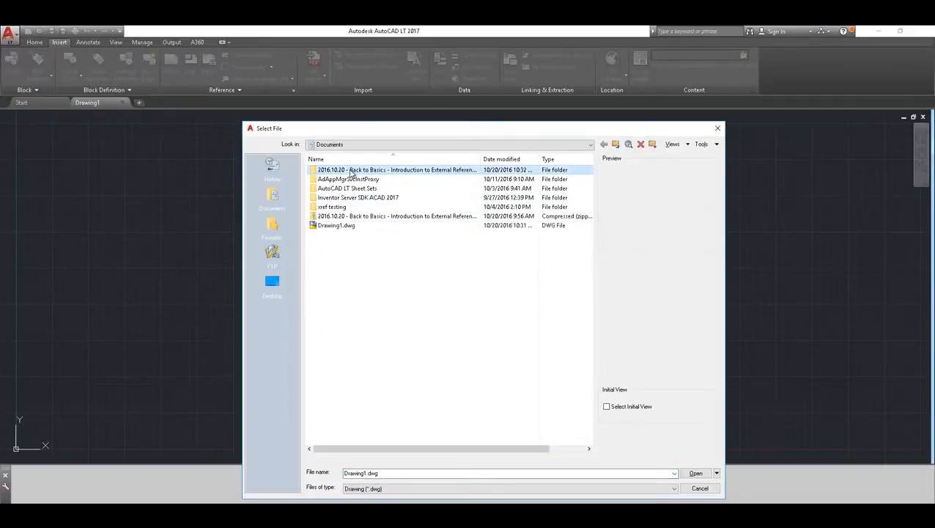
pyautogui.click(337, 170)
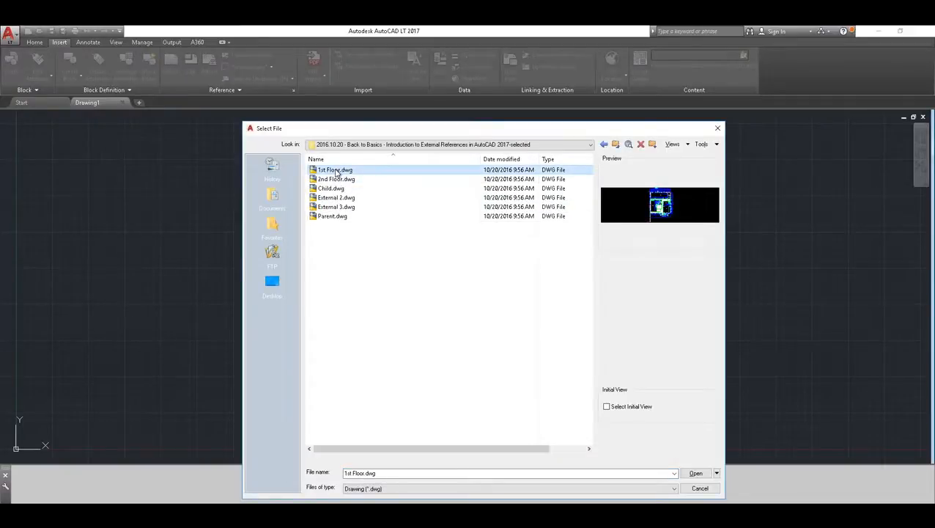
pyautogui.click(695, 473)
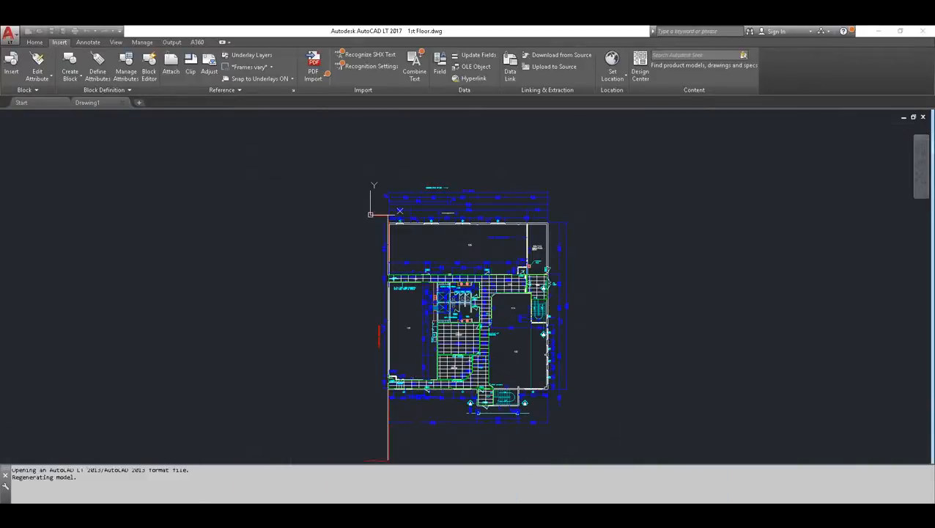
# Examine the first-floor plan up close around the washrooms and corridor, and as a whole
pyautogui.scroll(5, 427, 279)
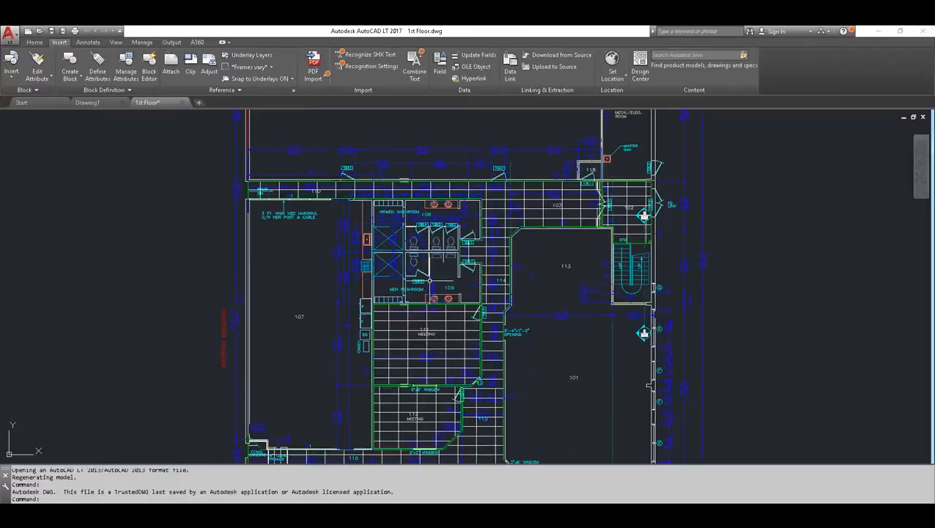
pyautogui.scroll(3, 429, 214)
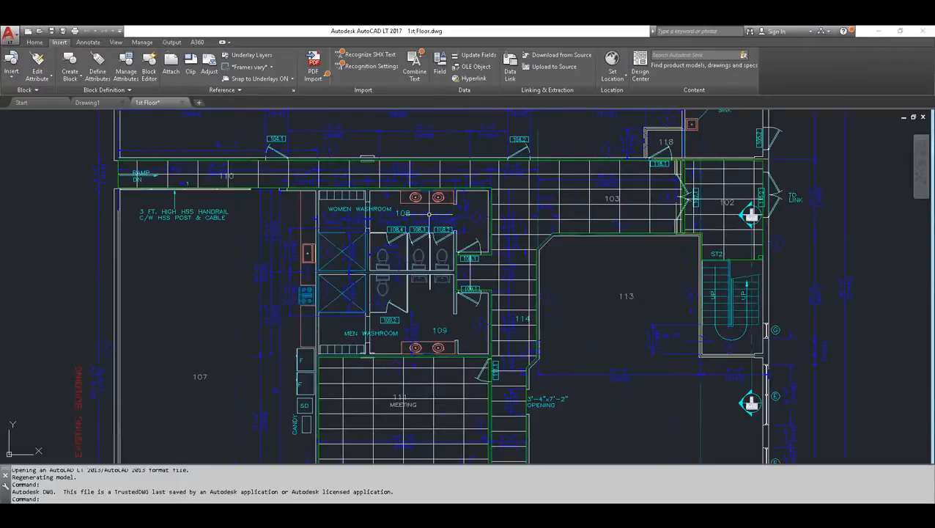
pyautogui.moveTo(430, 214); pyautogui.dragTo(394, 318, button='middle')
pyautogui.scroll(2, 408, 260)
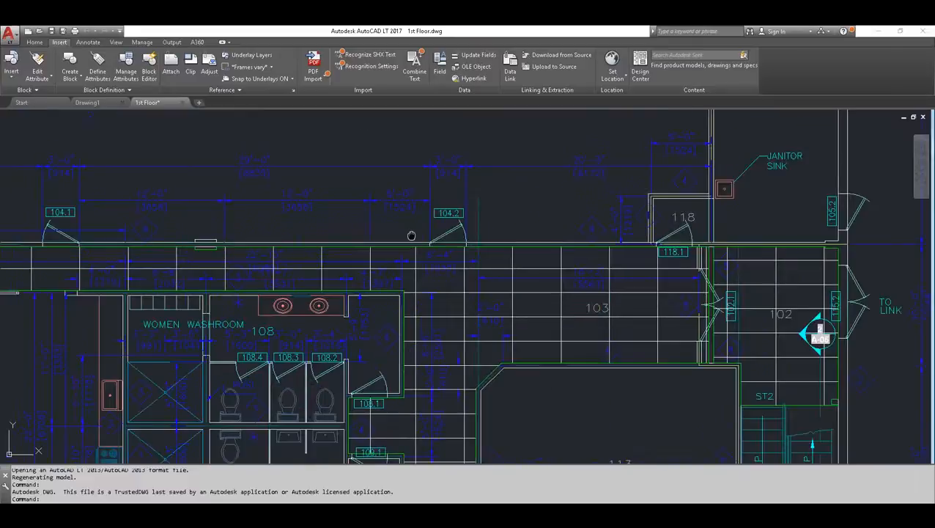
pyautogui.scroll(-5, 412, 235)
pyautogui.scroll(-3, 367, 277)
pyautogui.scroll(-2, 422, 254)
pyautogui.moveTo(279, 280); pyautogui.dragTo(319, 277, button='middle')
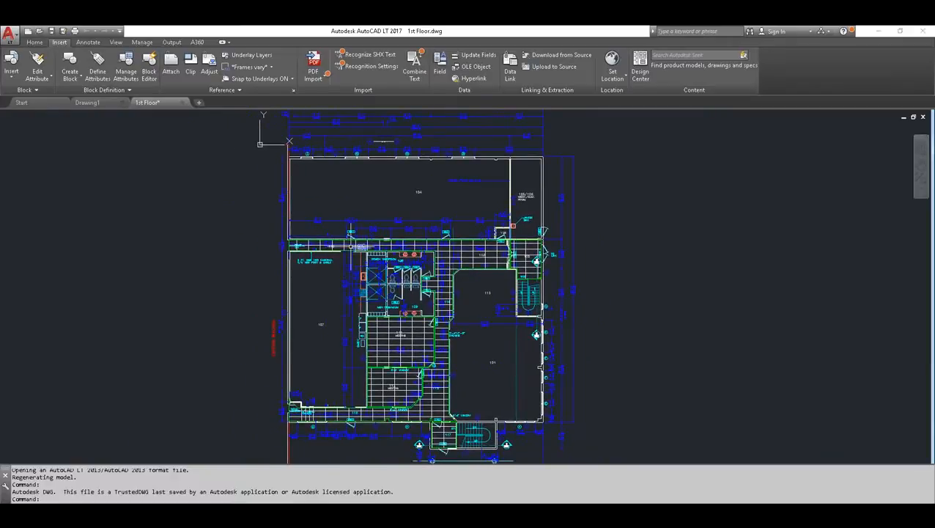
# Open 2nd Floor.dwg from the same folder to compare it with the 1st Floor drawing, and close it again
pyautogui.click(41, 34)
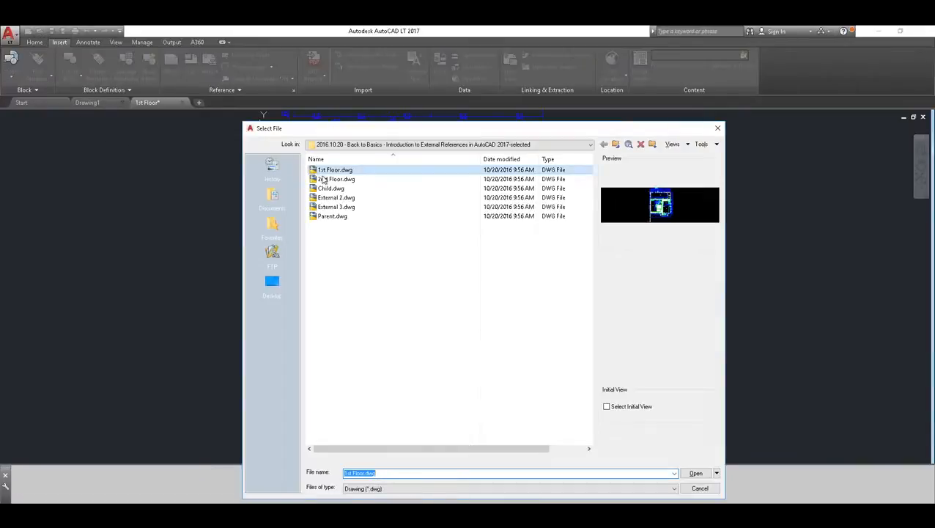
pyautogui.doubleClick(324, 180)
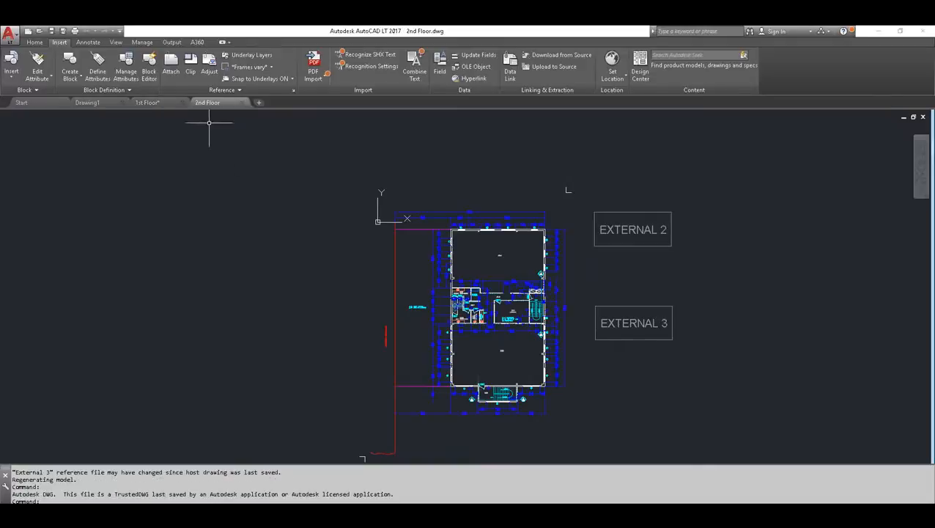
pyautogui.click(149, 102)
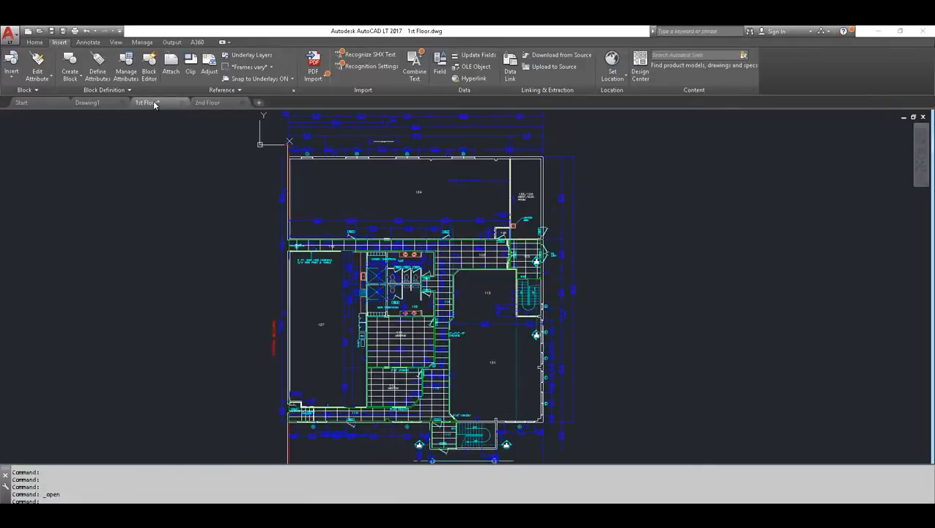
pyautogui.click(206, 103)
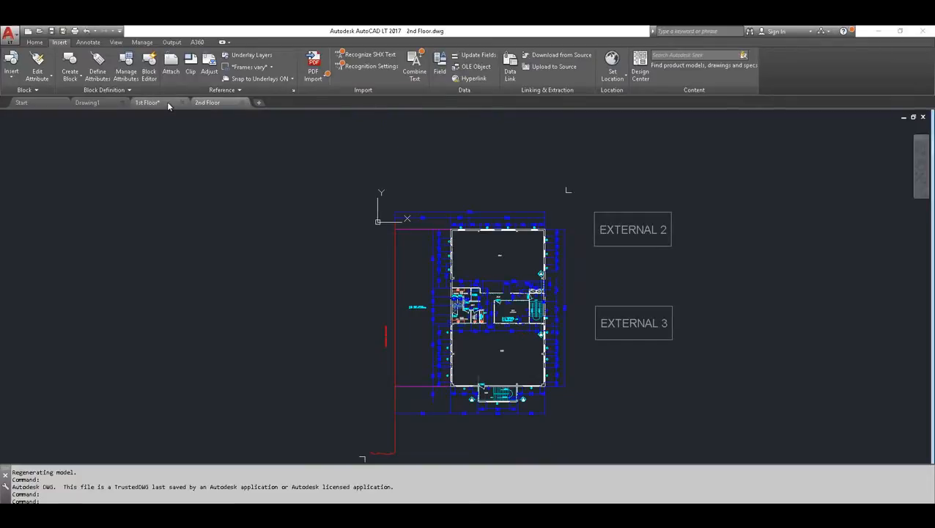
pyautogui.click(148, 102)
pyautogui.click(207, 103)
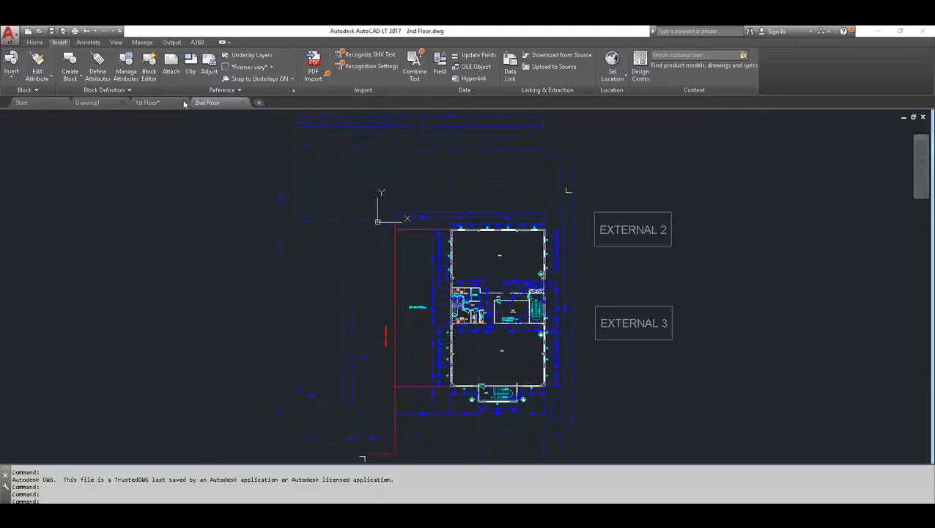
pyautogui.click(163, 103)
pyautogui.click(205, 104)
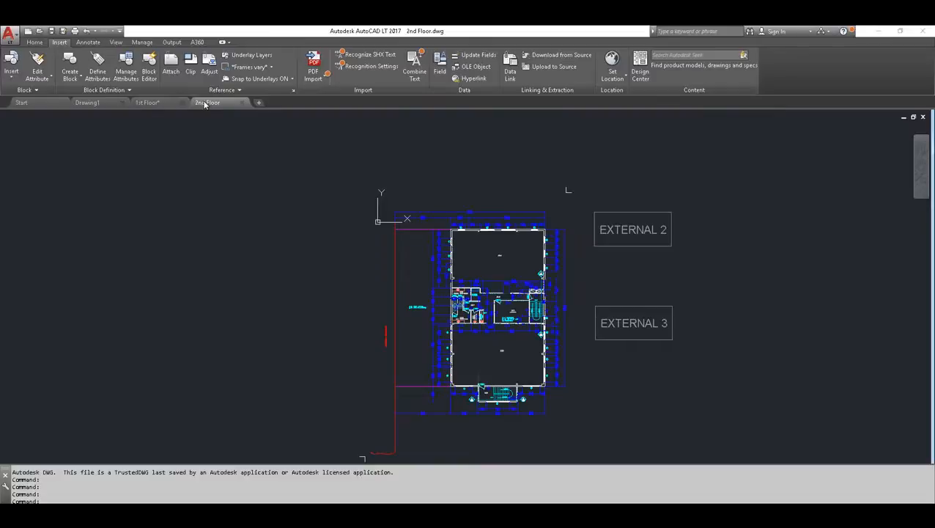
pyautogui.click(242, 103)
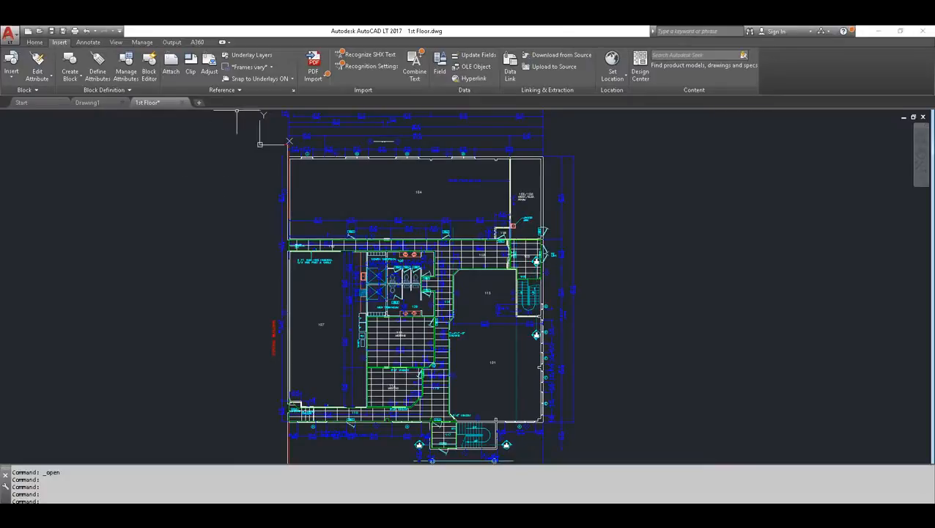
# Open the External References palette to review the file references of the 1st Floor drawing, and close it
pyautogui.click(34, 43)
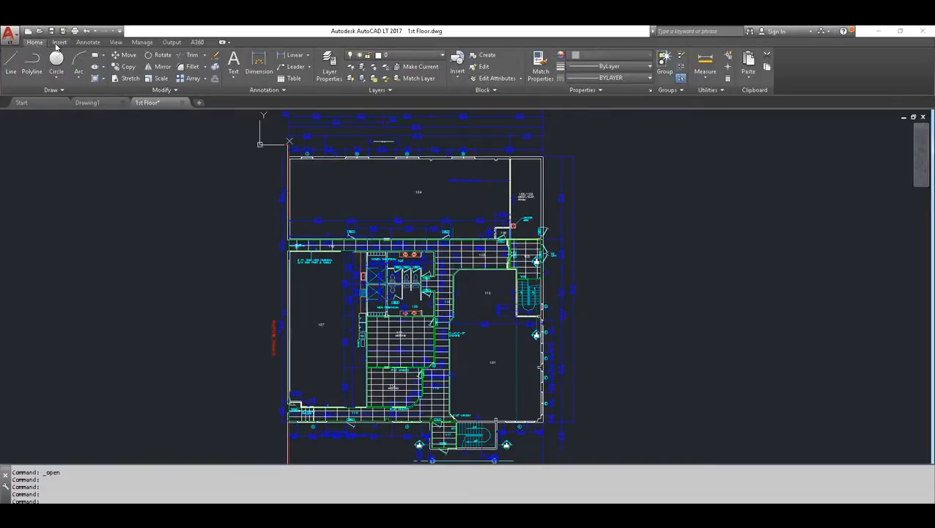
pyautogui.click(59, 43)
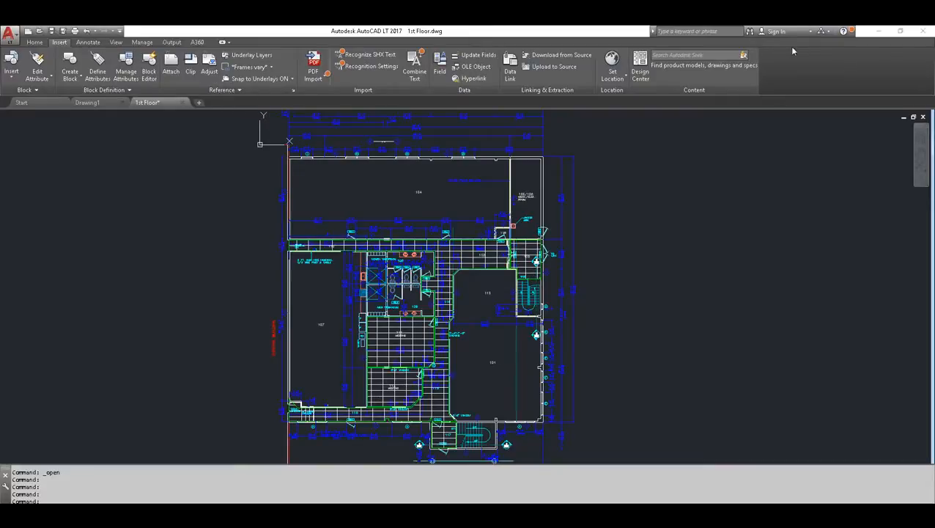
pyautogui.click(241, 89)
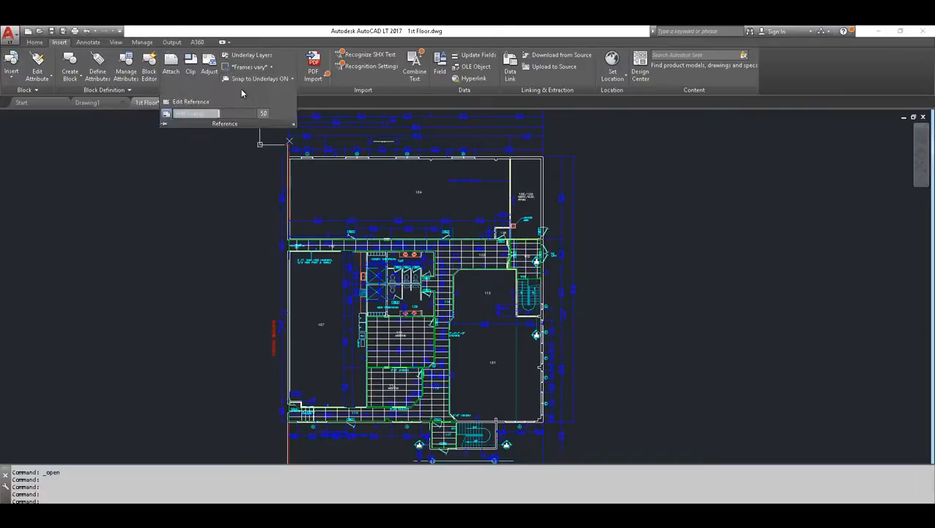
pyautogui.click(293, 126)
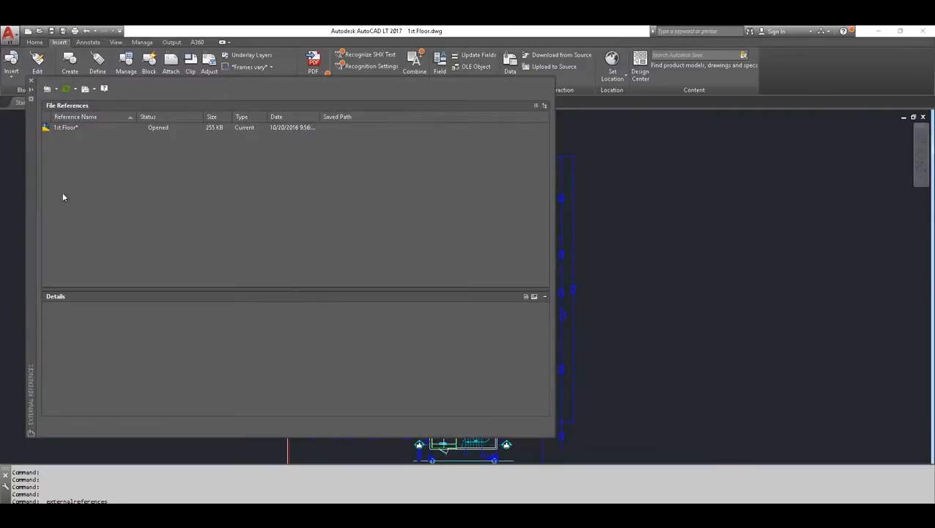
pyautogui.moveTo(30, 189)
pyautogui.mouseDown()
pyautogui.moveTo(207, 146)
pyautogui.moveTo(239, 170)
pyautogui.mouseUp()
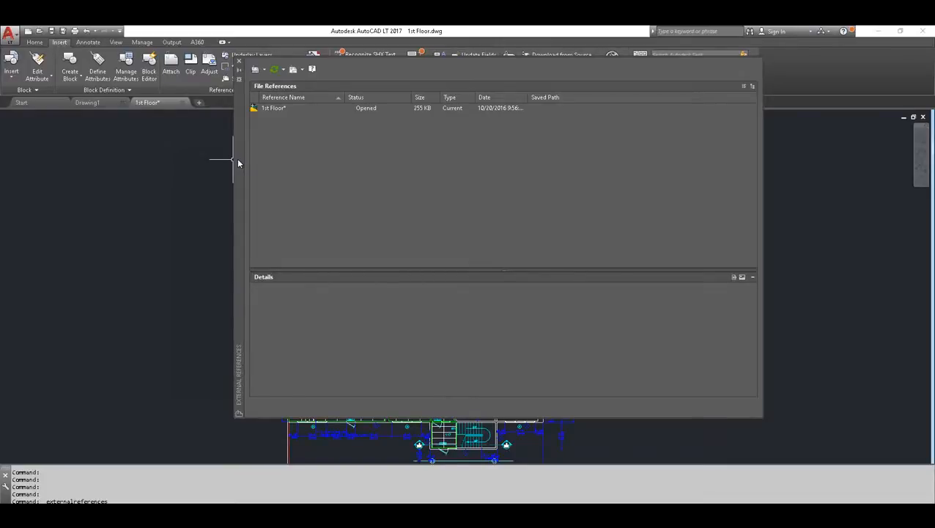
pyautogui.moveTo(250, 168); pyautogui.dragTo(276, 167)
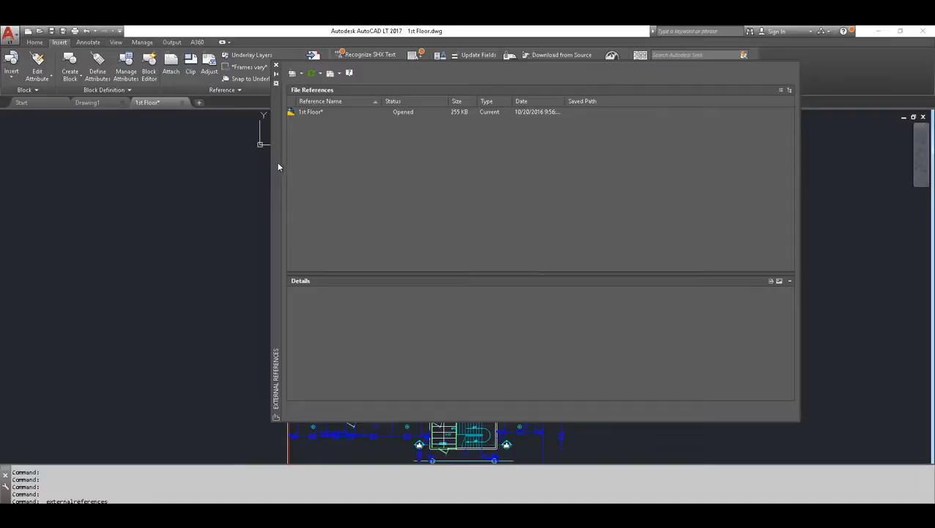
pyautogui.moveTo(274, 156)
pyautogui.mouseDown()
pyautogui.moveTo(281, 164)
pyautogui.moveTo(264, 170)
pyautogui.mouseUp()
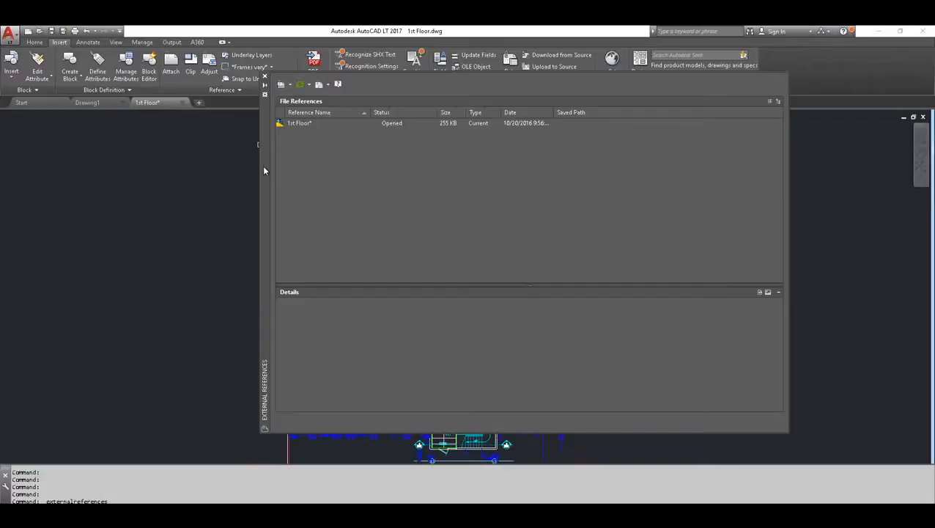
pyautogui.click(265, 78)
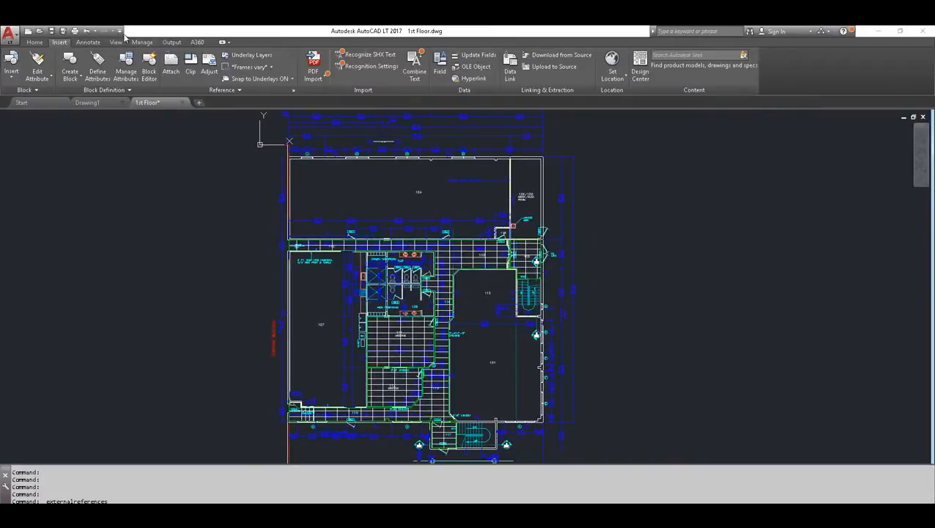
# Turn on the display of the classic menu bar
pyautogui.click(120, 32)
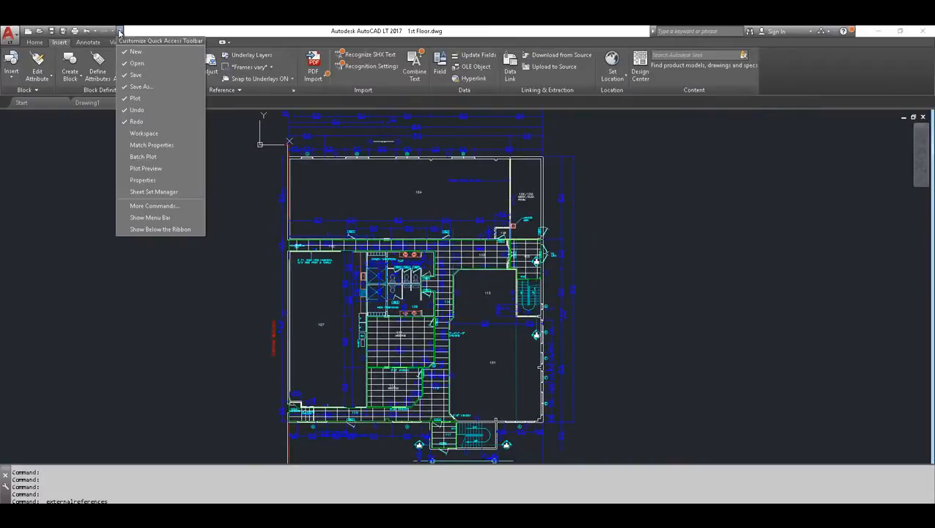
pyautogui.click(145, 218)
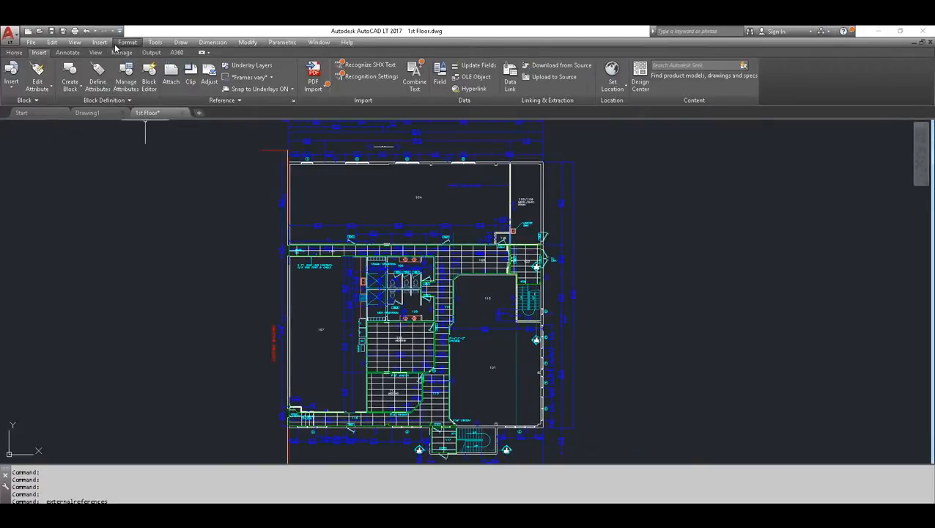
# Display the External References palette again and close it, and review the available commands for inserting references and underlays
pyautogui.click(101, 42)
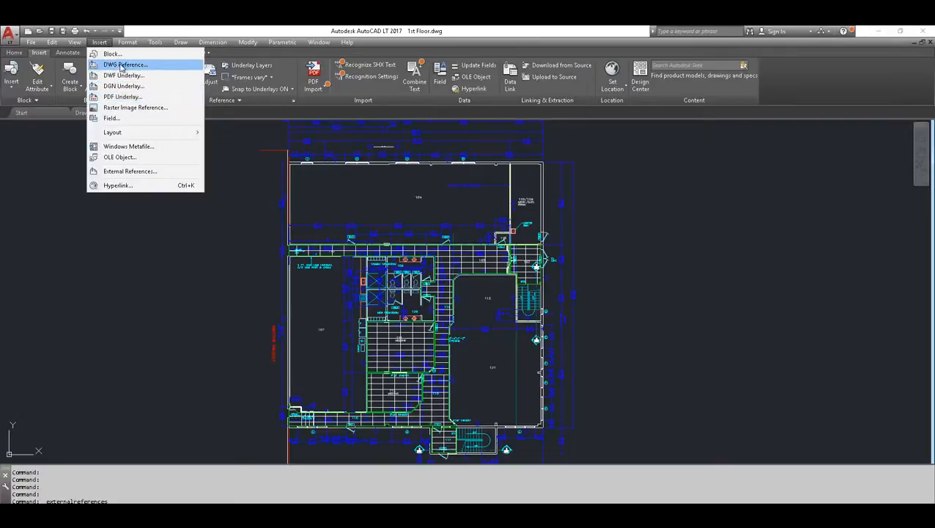
pyautogui.click(122, 173)
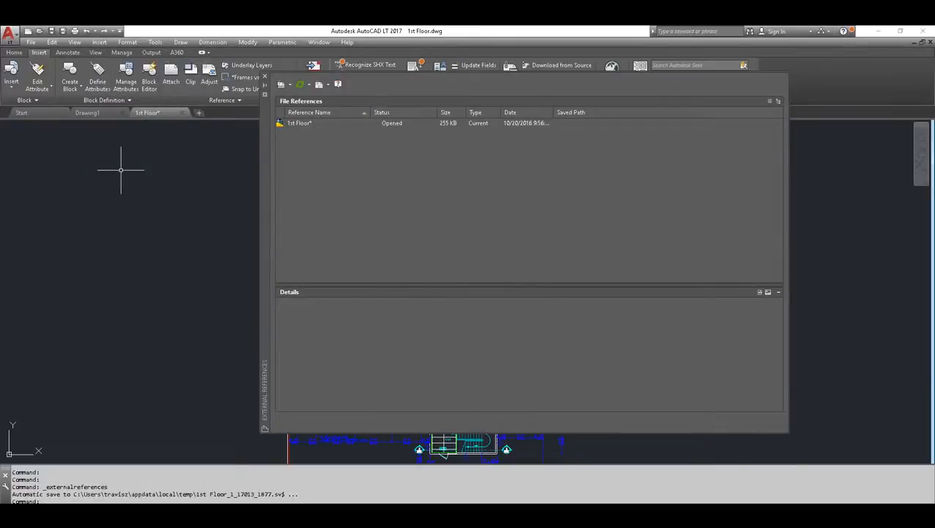
pyautogui.click(264, 77)
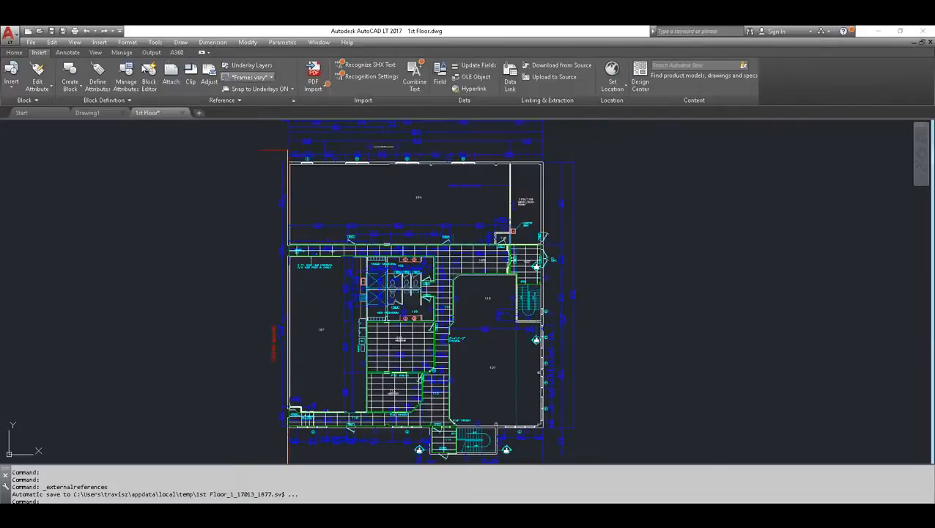
pyautogui.click(99, 41)
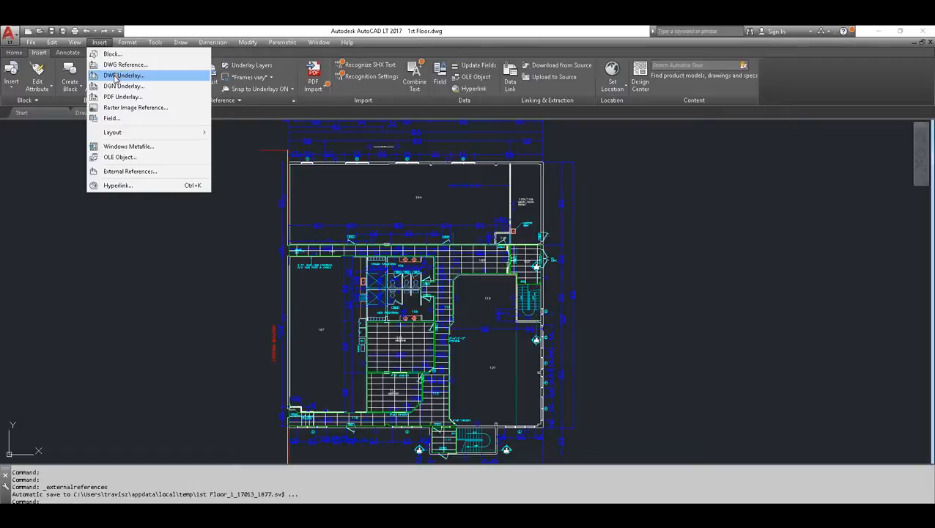
pyautogui.click(145, 32)
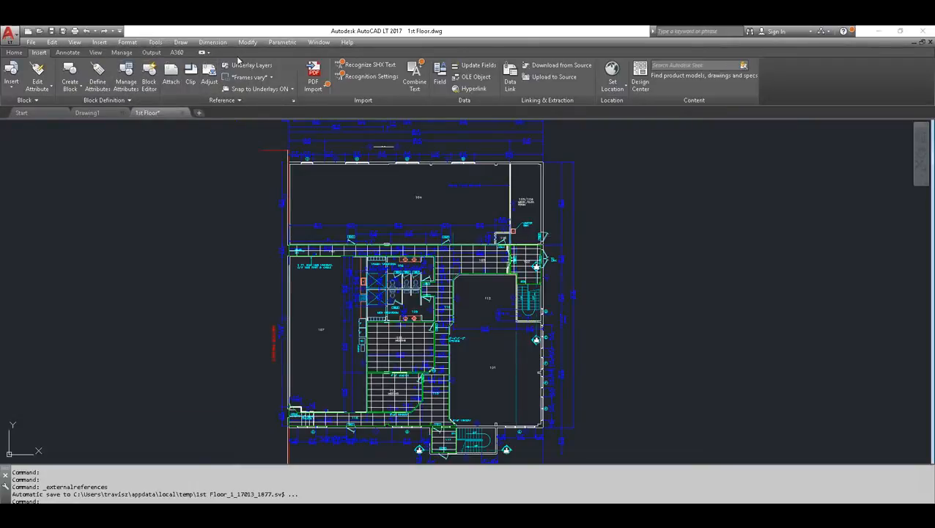
pyautogui.click(171, 75)
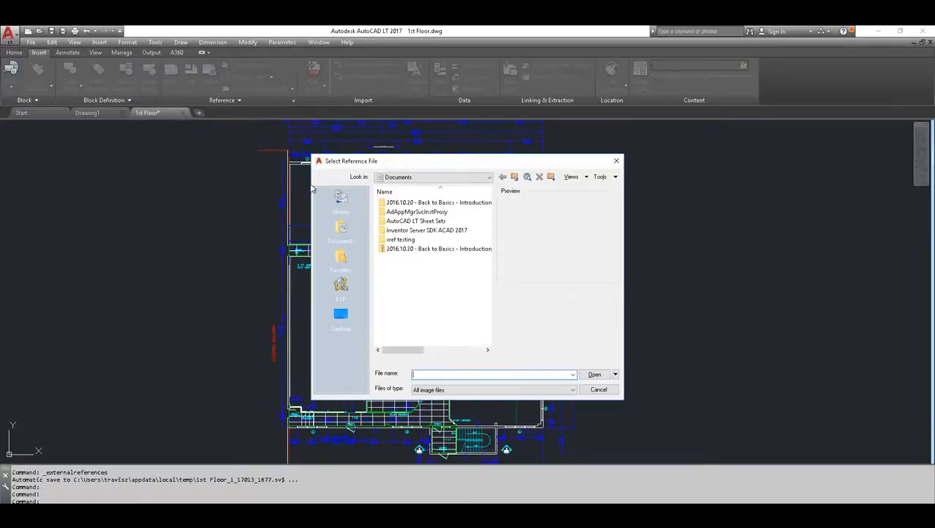
pyautogui.moveTo(429, 164); pyautogui.dragTo(440, 149)
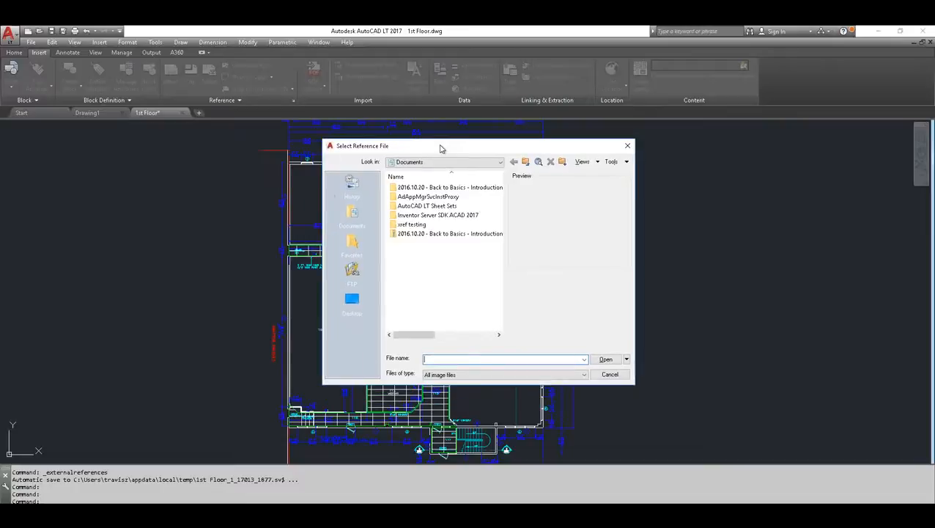
pyautogui.doubleClick(418, 188)
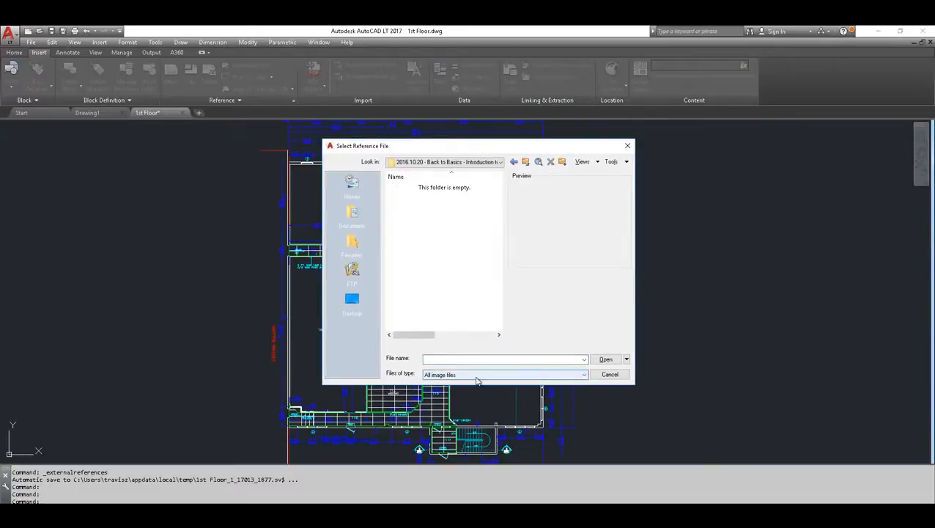
pyautogui.click(585, 375)
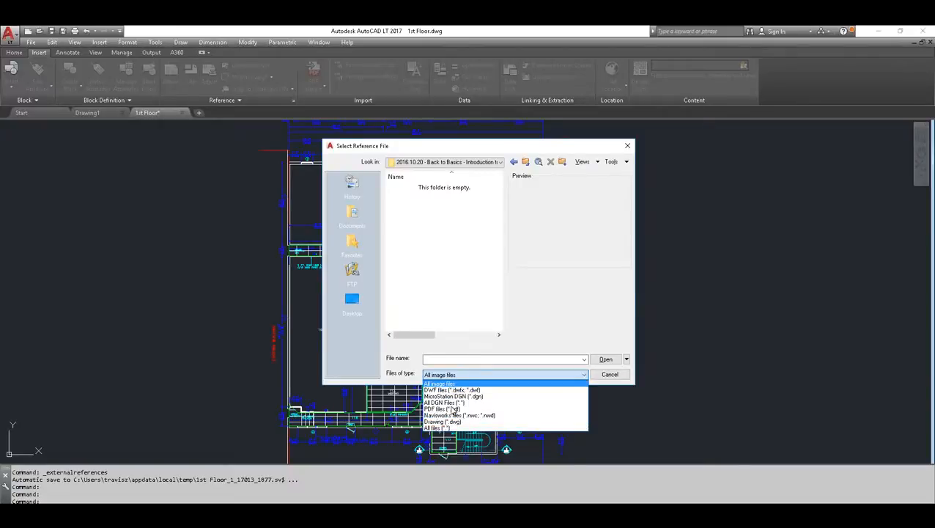
pyautogui.click(449, 422)
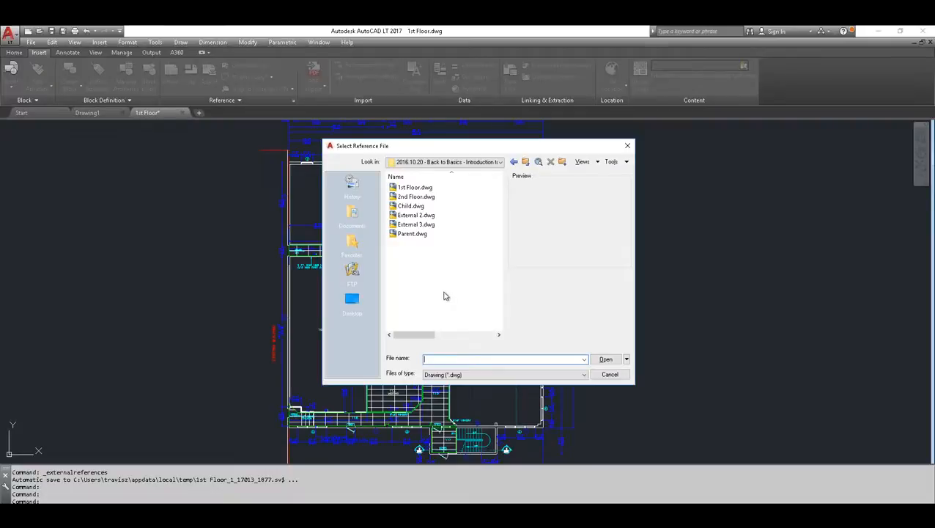
pyautogui.click(582, 377)
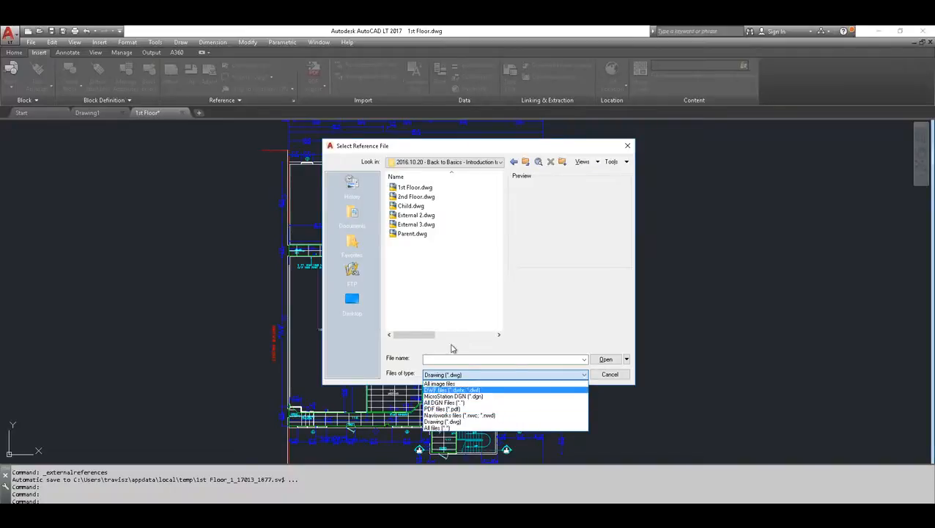
pyautogui.click(445, 272)
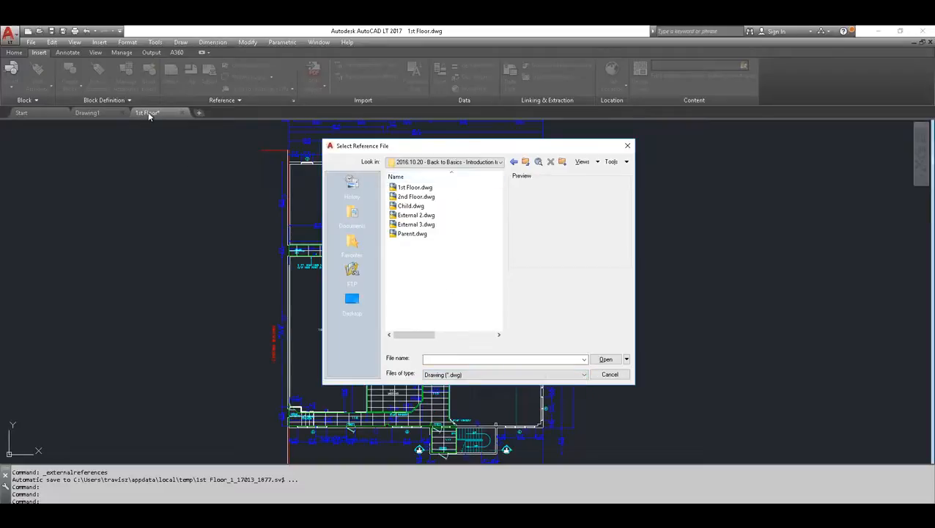
pyautogui.click(409, 198)
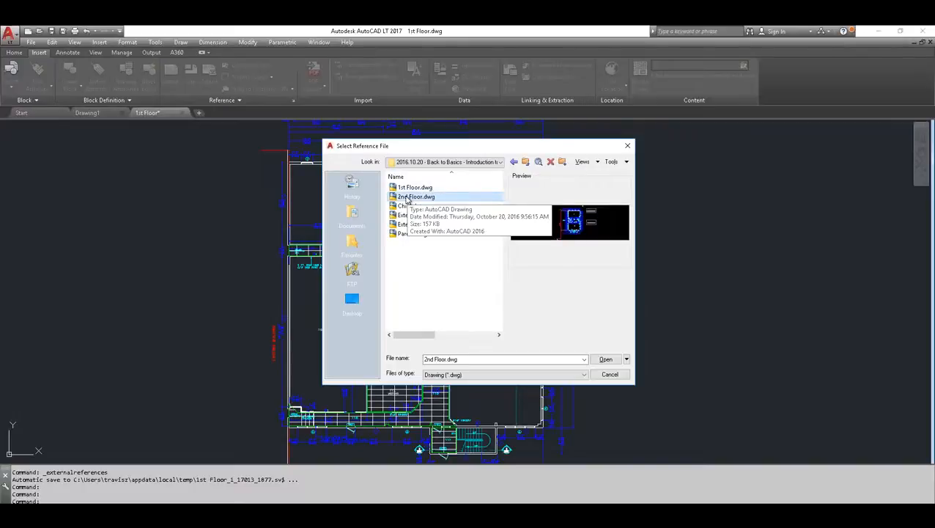
pyautogui.click(605, 359)
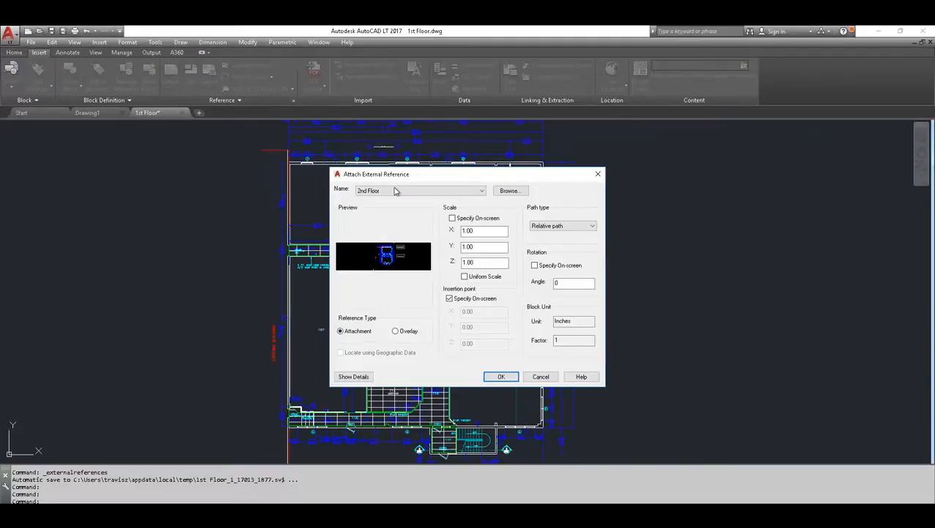
pyautogui.click(541, 376)
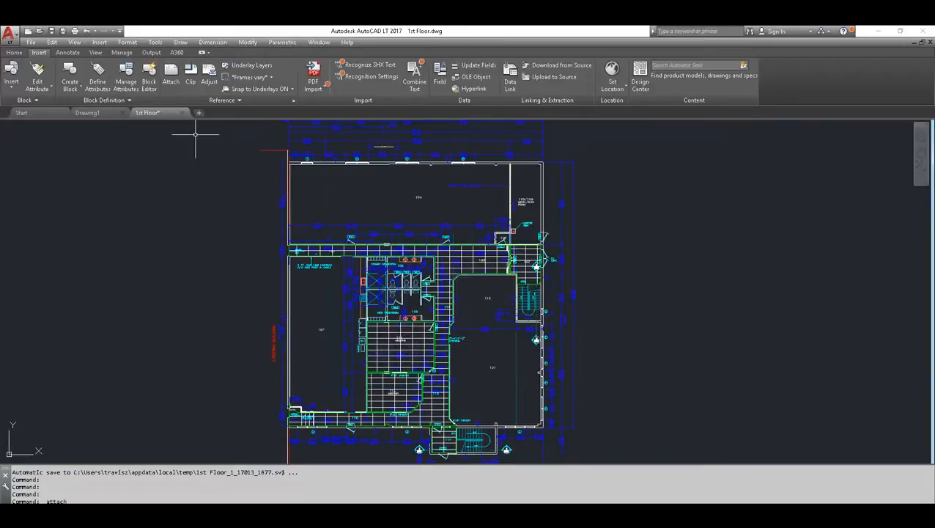
# Open the Layer Properties Manager to review the layers of the 1st Floor drawing, and close it
pyautogui.click(14, 52)
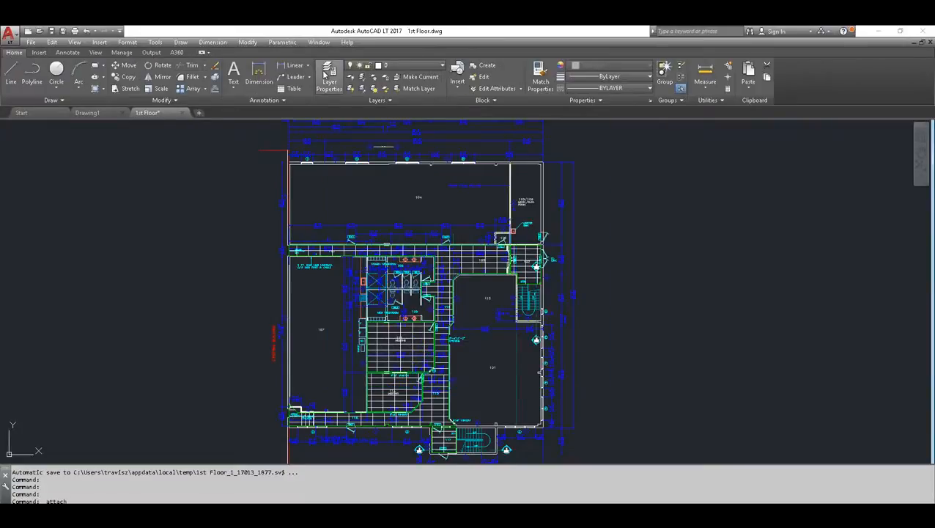
pyautogui.click(327, 73)
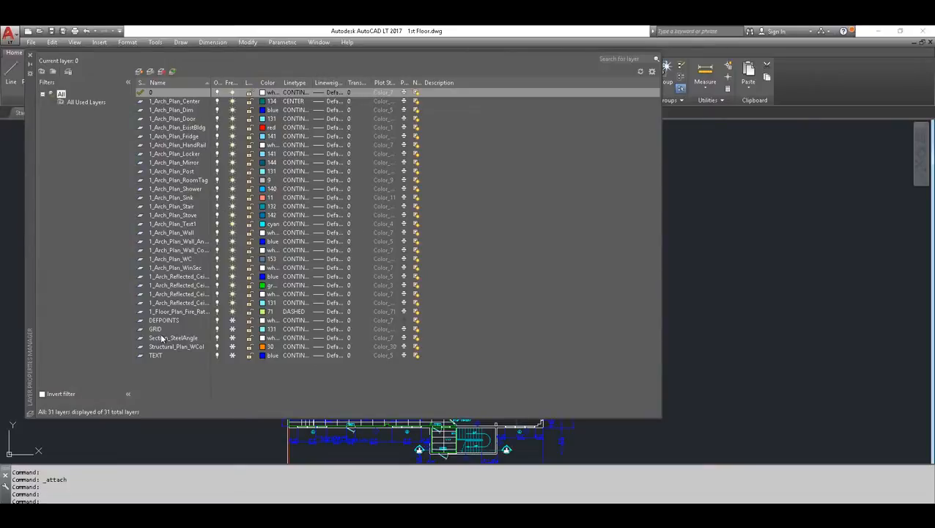
pyautogui.moveTo(32, 150); pyautogui.dragTo(132, 148)
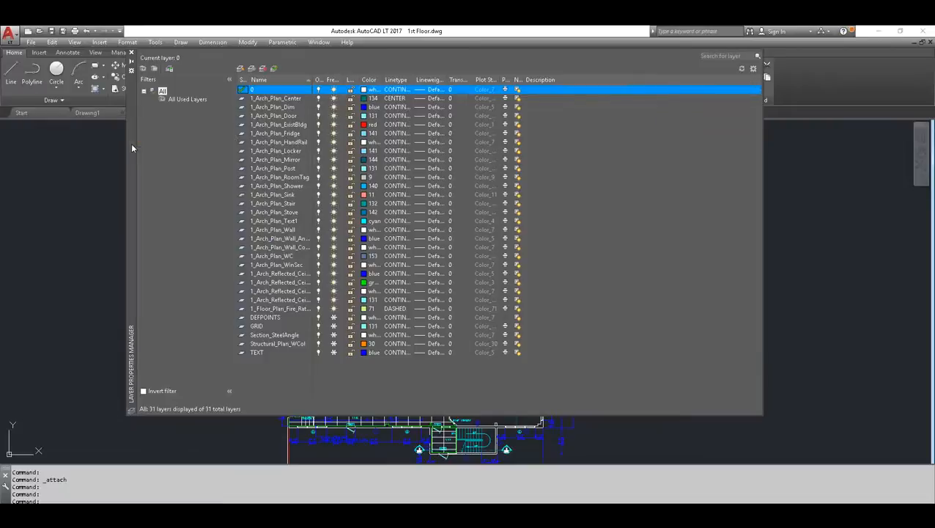
pyautogui.click(133, 56)
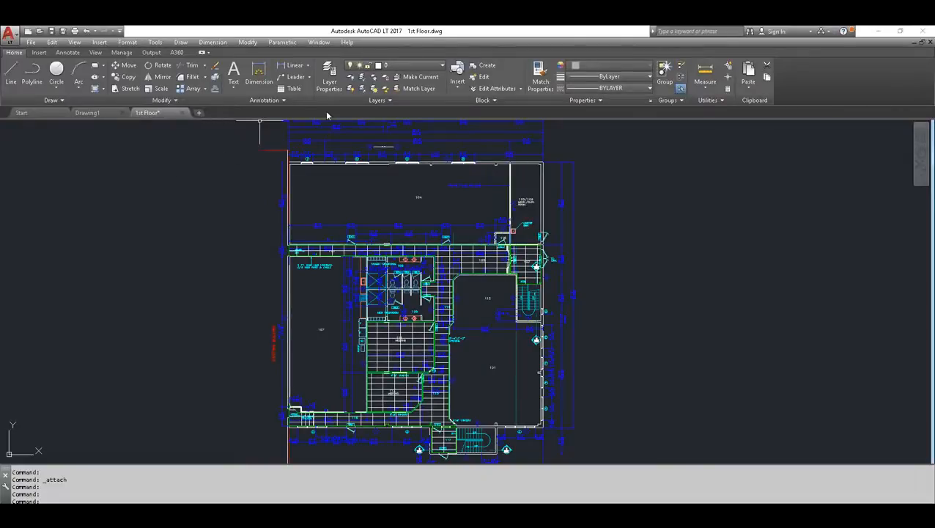
# Display the External References palette and choose 2nd Floor.dwg as the drawing to attach
pyautogui.click(39, 53)
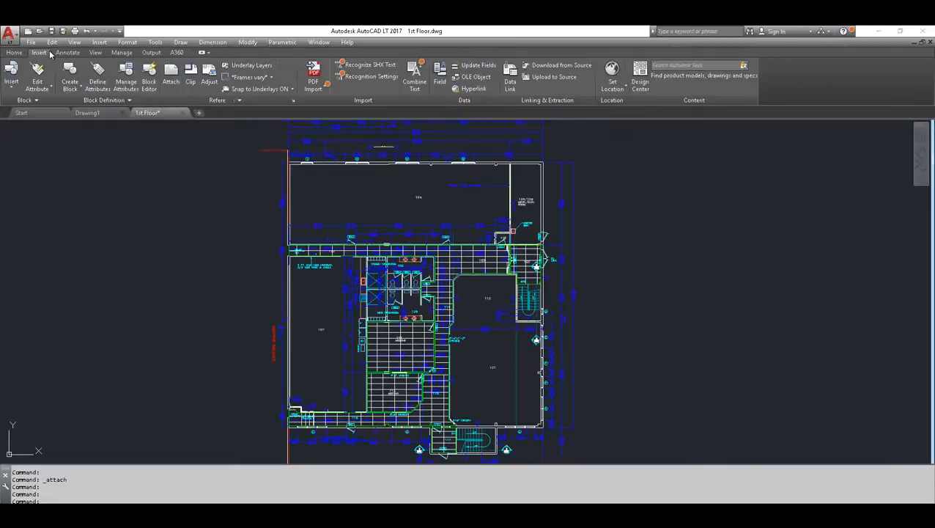
pyautogui.click(292, 101)
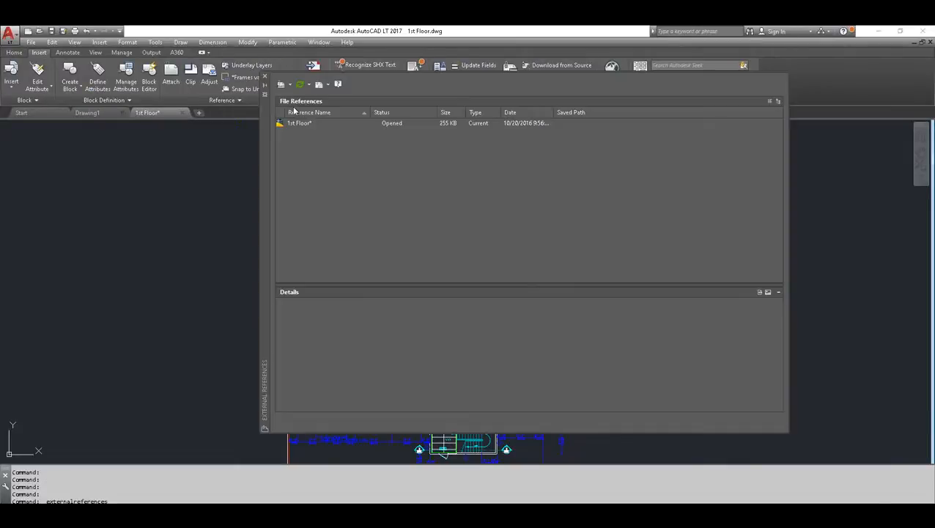
pyautogui.click(282, 86)
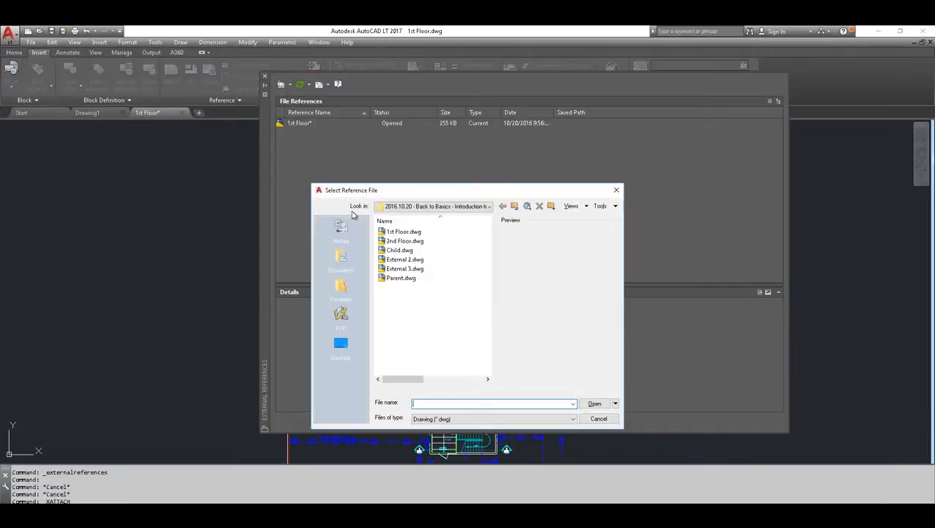
pyautogui.click(399, 242)
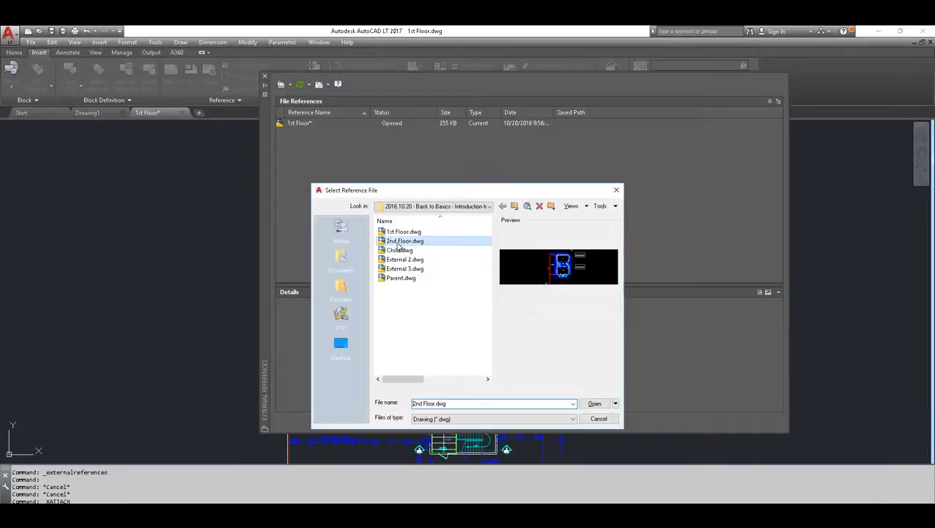
pyautogui.click(595, 404)
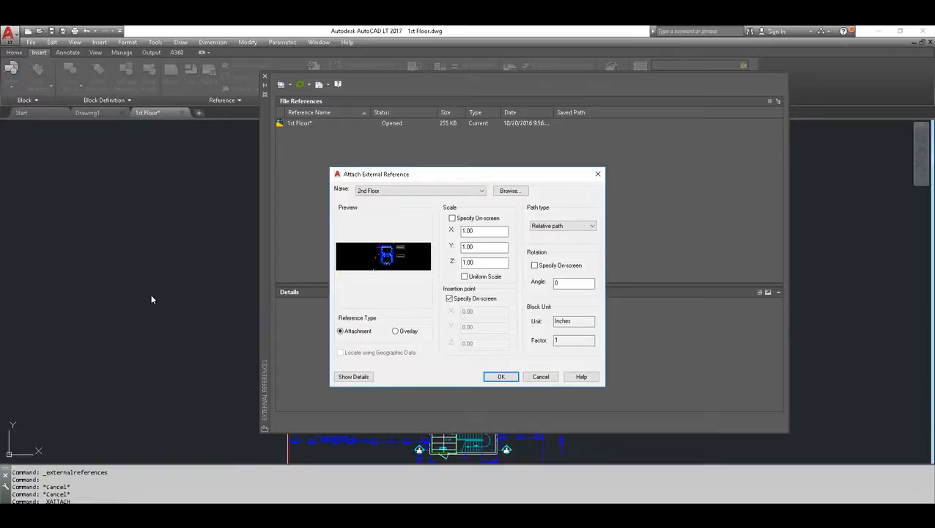
# Attach 2nd Floor as an Attachment with a relative path and scale 1.00, specifying the insertion point on screen at the UCS origin
pyautogui.click(450, 298)
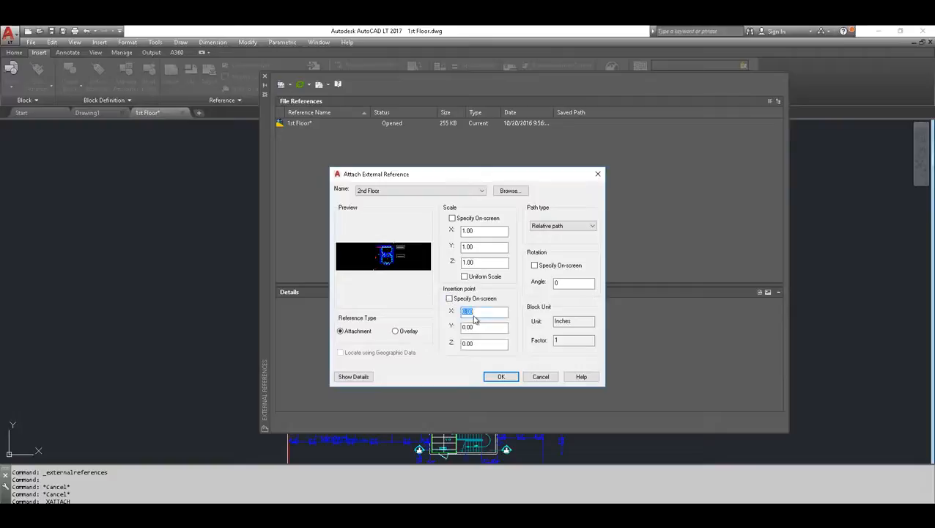
pyautogui.click(449, 299)
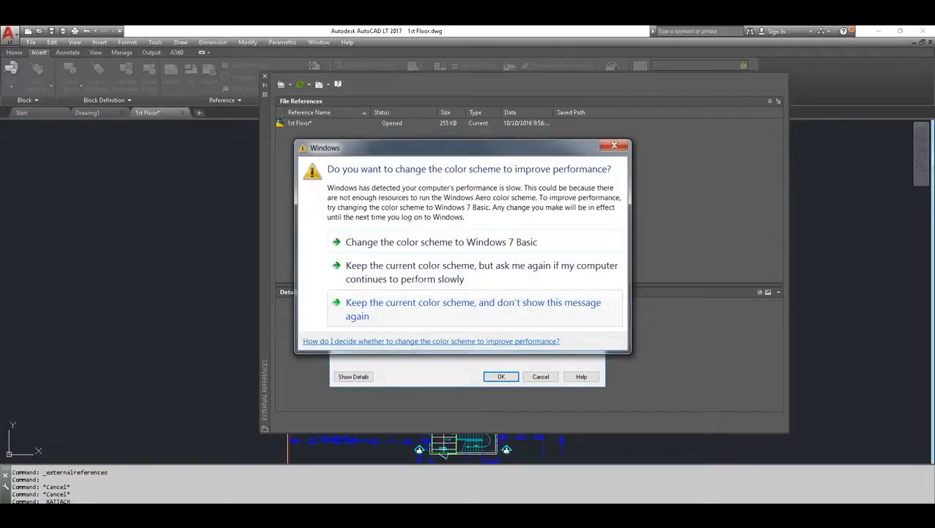
pyautogui.click(418, 310)
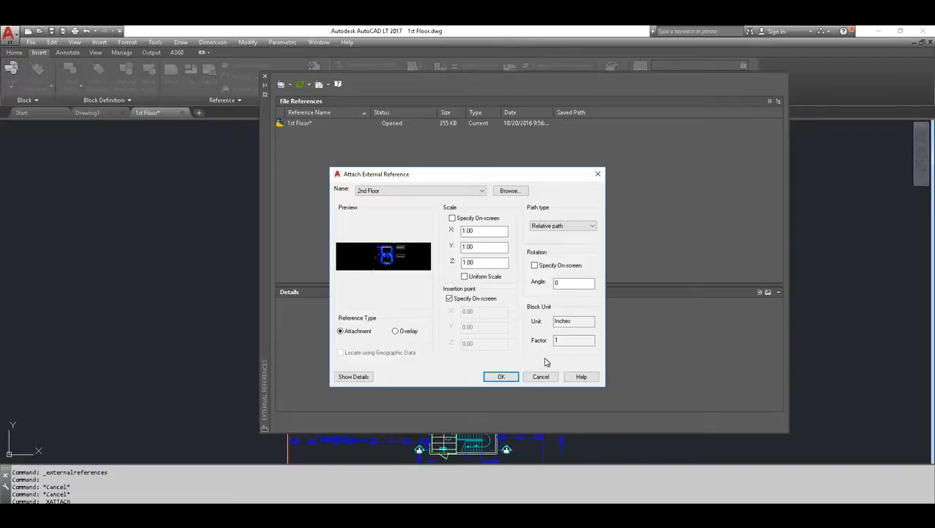
pyautogui.click(502, 377)
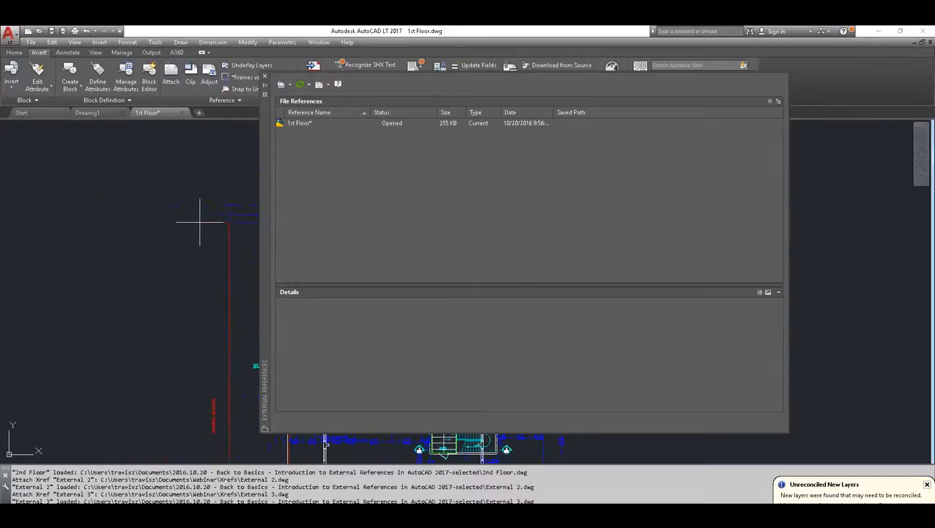
pyautogui.moveTo(217, 220)
pyautogui.mouseDown(button='middle')
pyautogui.moveTo(108, 219)
pyautogui.moveTo(136, 238)
pyautogui.mouseUp(button='middle')
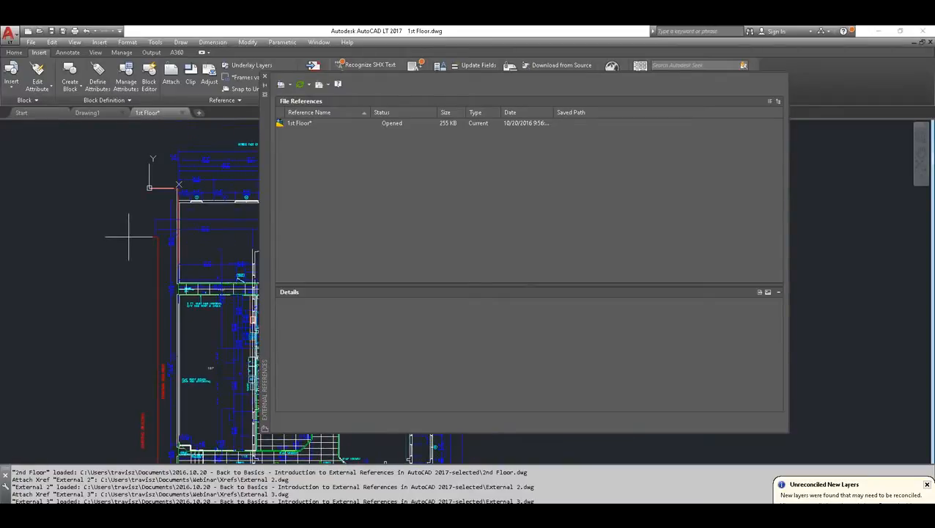
pyautogui.moveTo(130, 229); pyautogui.dragTo(138, 265, button='middle')
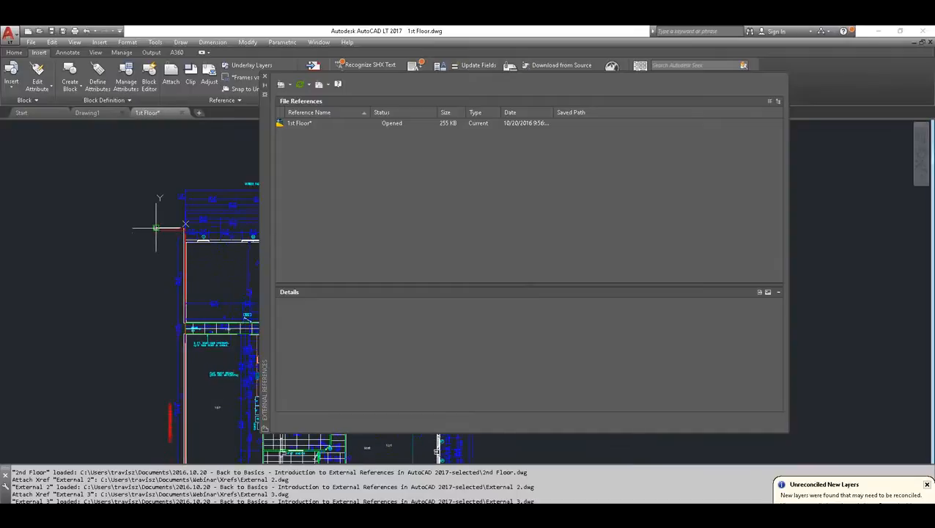
pyautogui.scroll(4, 157, 225)
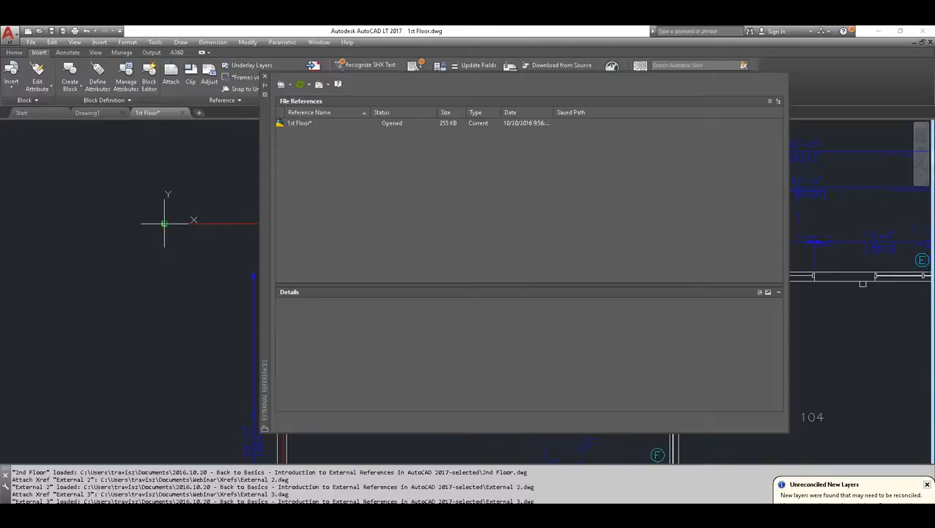
pyautogui.click(165, 224)
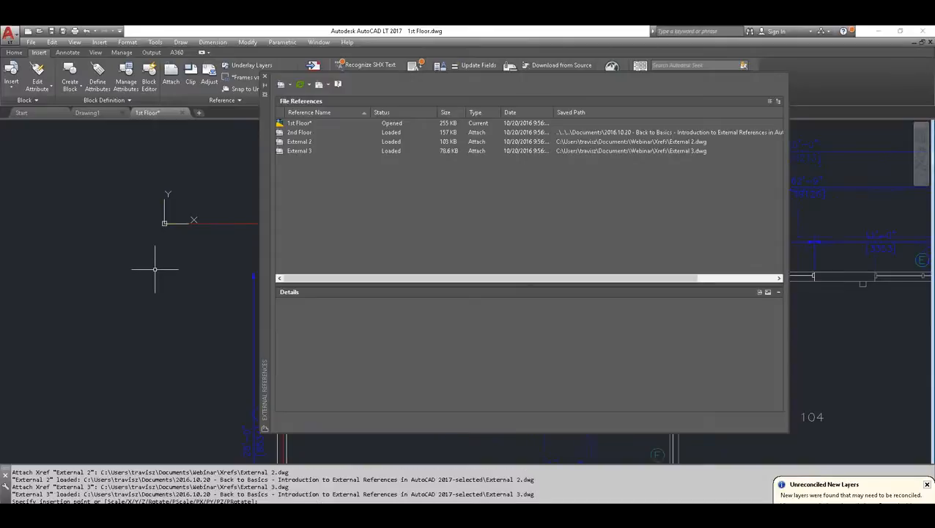
# Examine the details of the 1st Floor, 2nd Floor, External 2 and External 3 file references, and close the External References palette
pyautogui.click(297, 125)
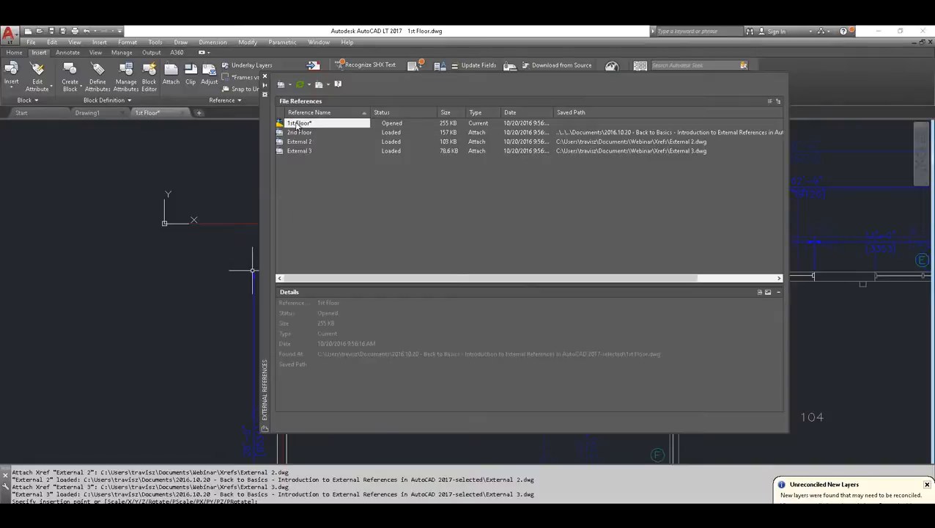
pyautogui.click(298, 133)
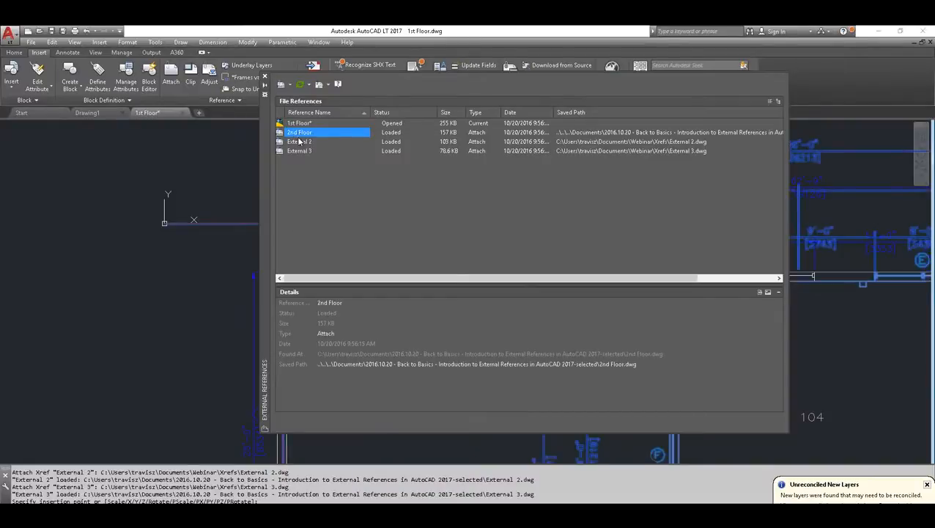
pyautogui.click(300, 143)
pyautogui.click(300, 151)
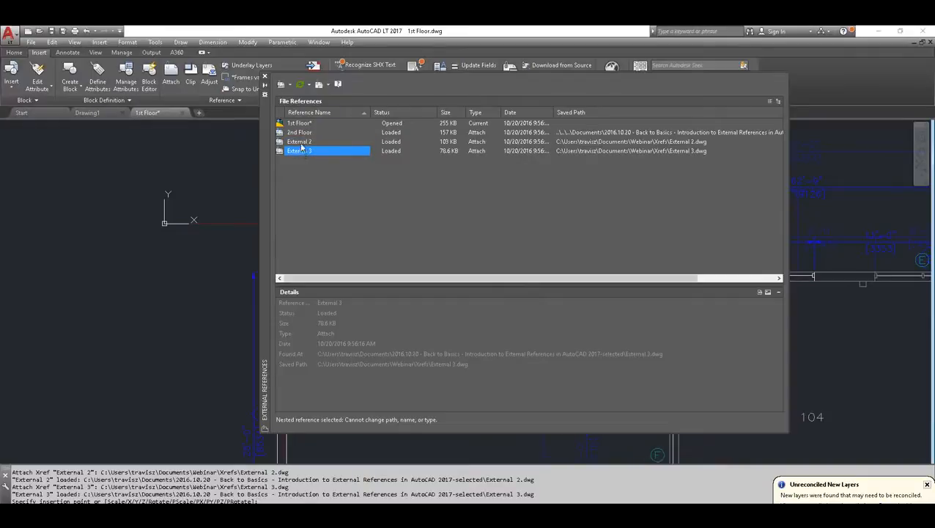
pyautogui.click(299, 142)
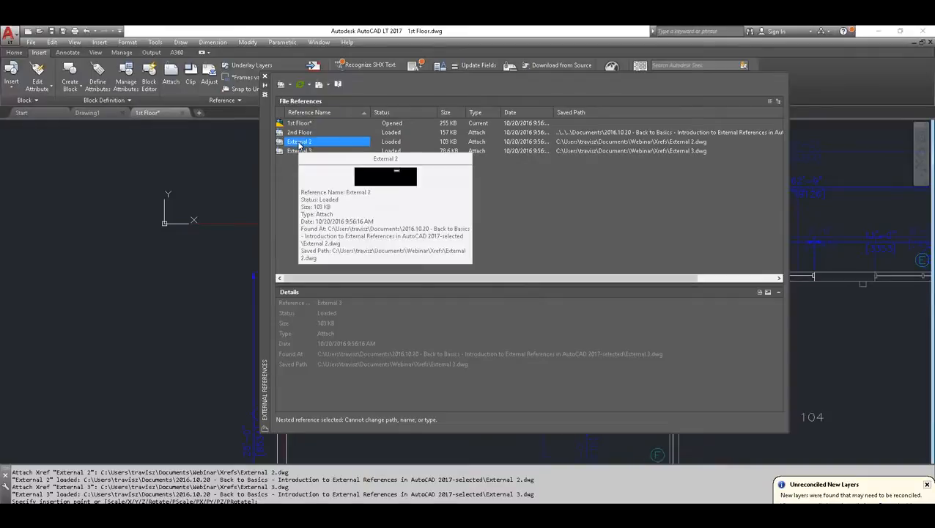
pyautogui.click(298, 133)
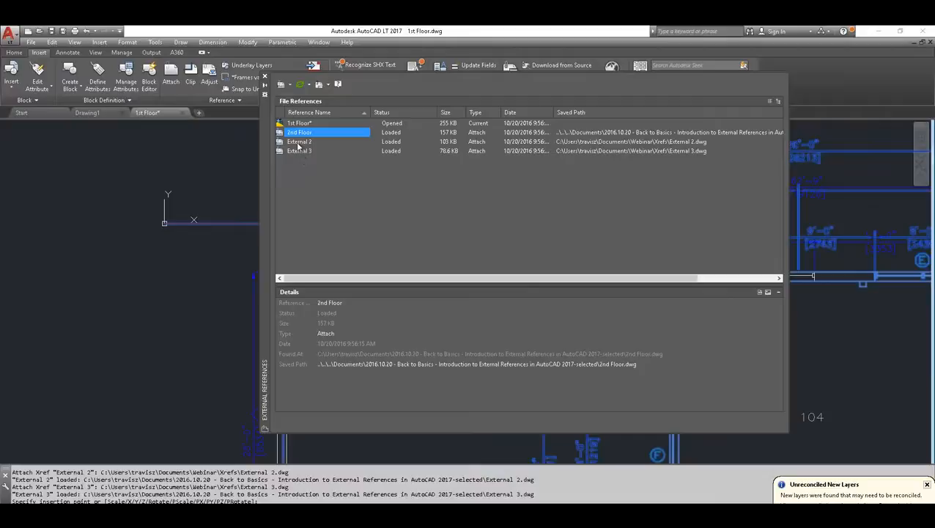
pyautogui.moveTo(298, 146)
pyautogui.click(265, 76)
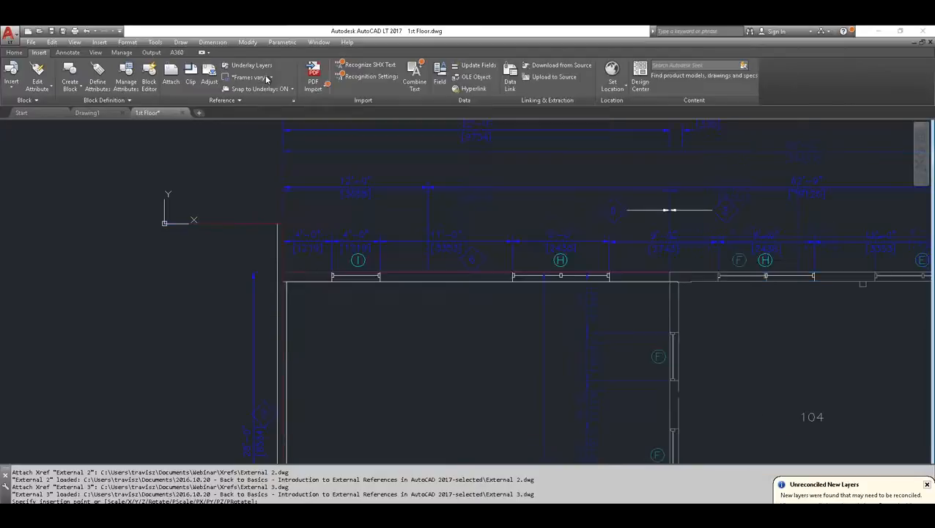
# Open the Layer Properties Manager, widen the Name column to show full layer names, and review the host and xref layers
pyautogui.click(14, 52)
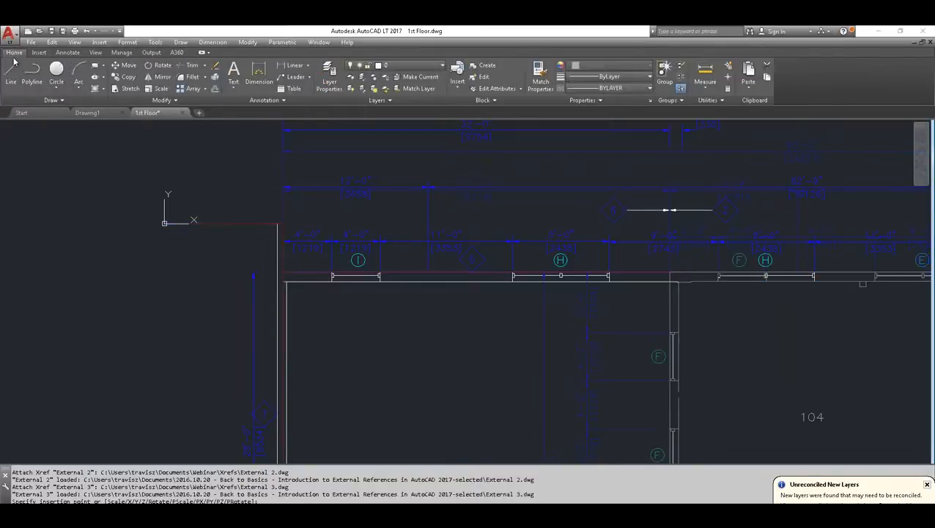
pyautogui.click(327, 79)
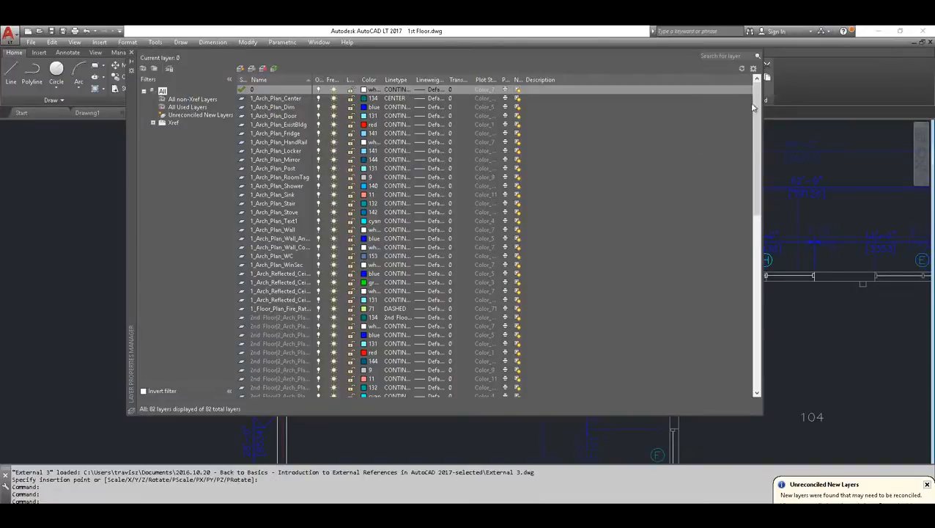
pyautogui.moveTo(754, 108); pyautogui.dragTo(750, 156)
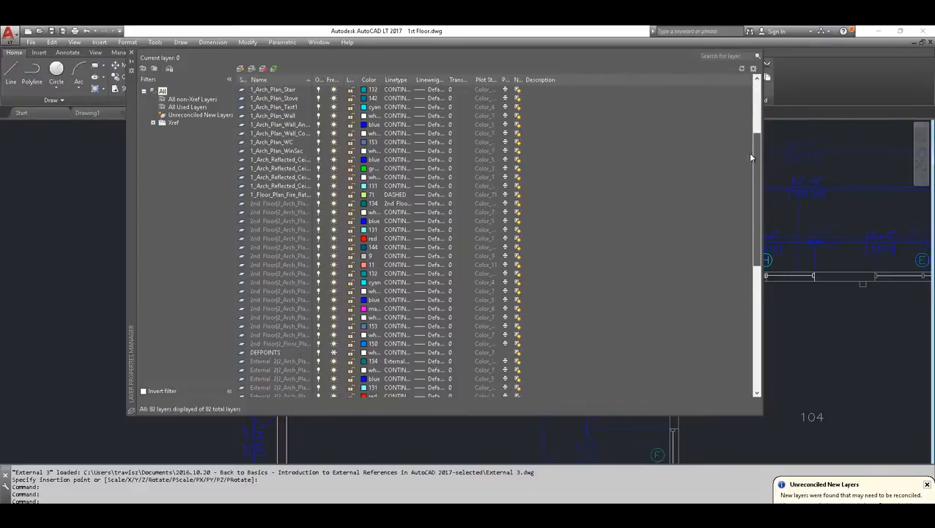
pyautogui.moveTo(340, 79); pyautogui.dragTo(379, 80)
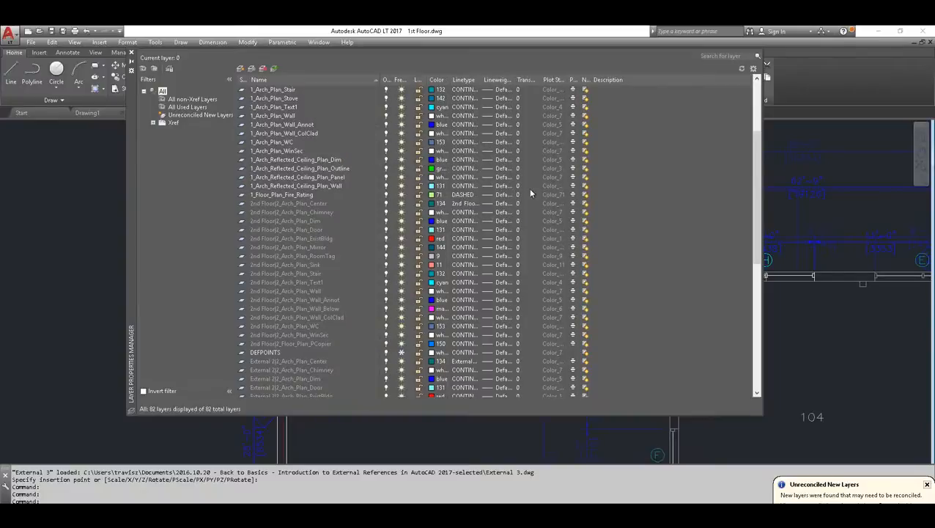
pyautogui.moveTo(754, 146); pyautogui.dragTo(758, 92)
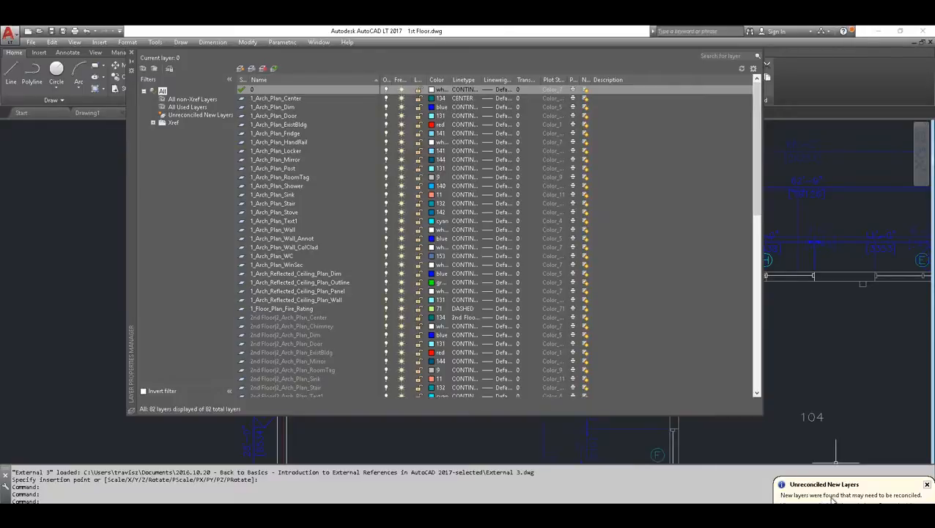
pyautogui.moveTo(757, 144)
pyautogui.mouseDown()
pyautogui.moveTo(754, 165)
pyautogui.moveTo(755, 138)
pyautogui.mouseUp()
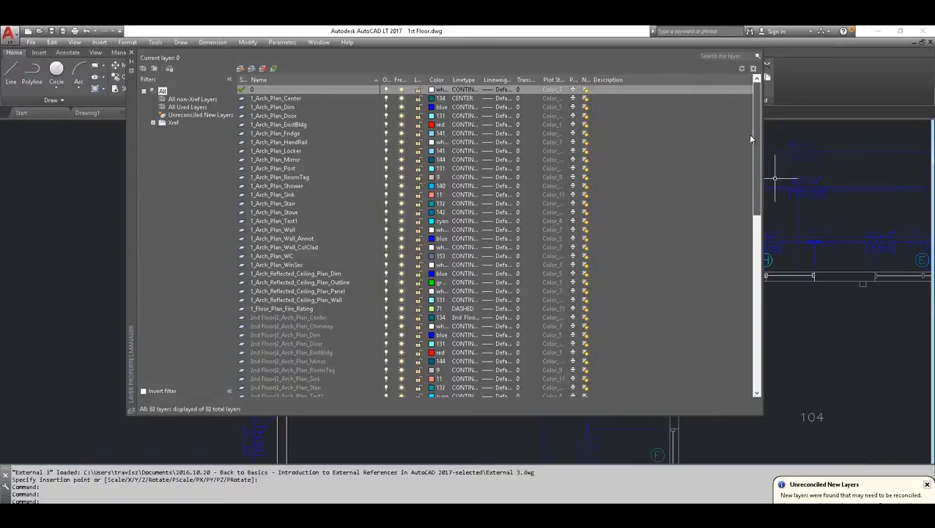
# Reconcile all the layers in the Unreconciled New Layers filter and clear the multiple selection
pyautogui.click(181, 116)
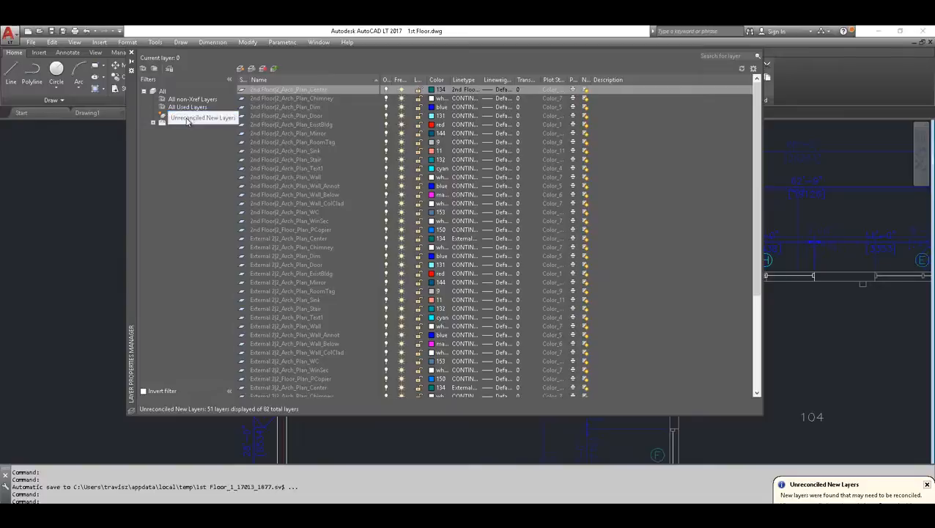
pyautogui.click(266, 92)
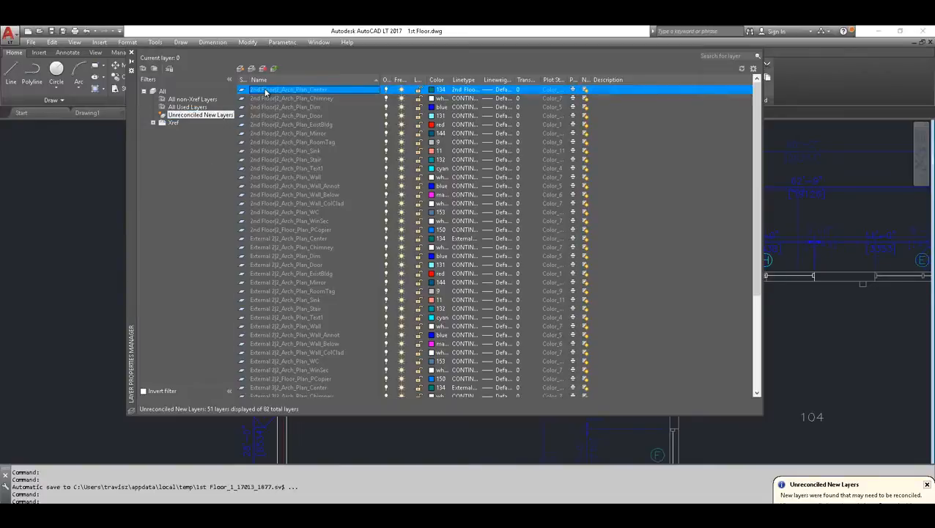
pyautogui.hotkey('ctrl', 'a')
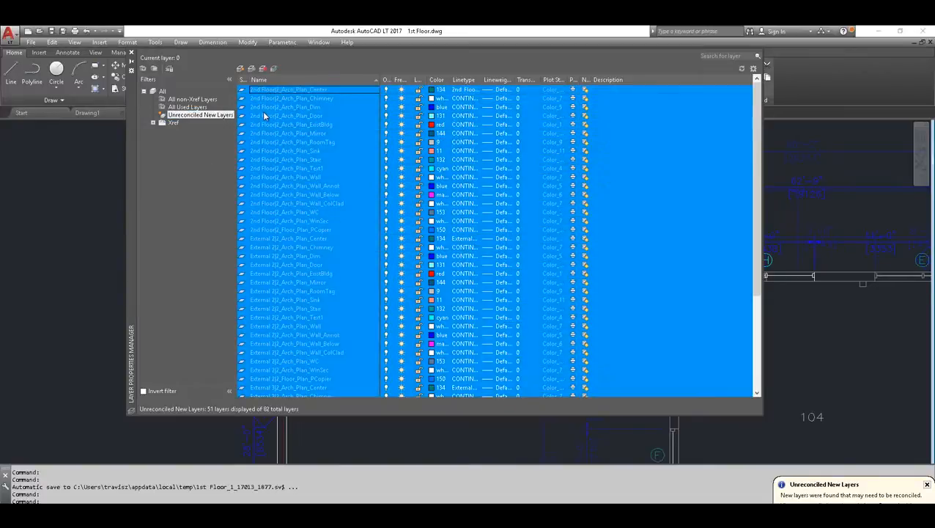
pyautogui.rightClick(263, 114)
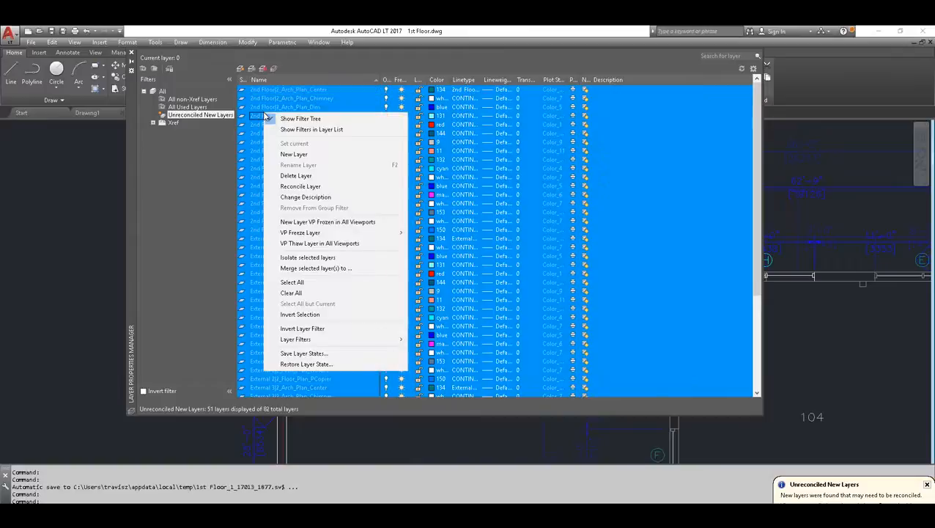
pyautogui.click(292, 187)
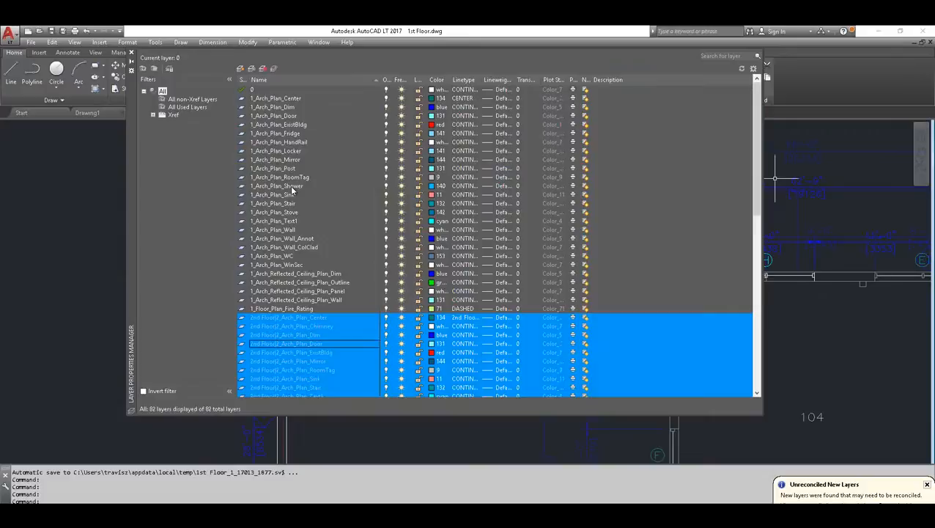
pyautogui.click(277, 246)
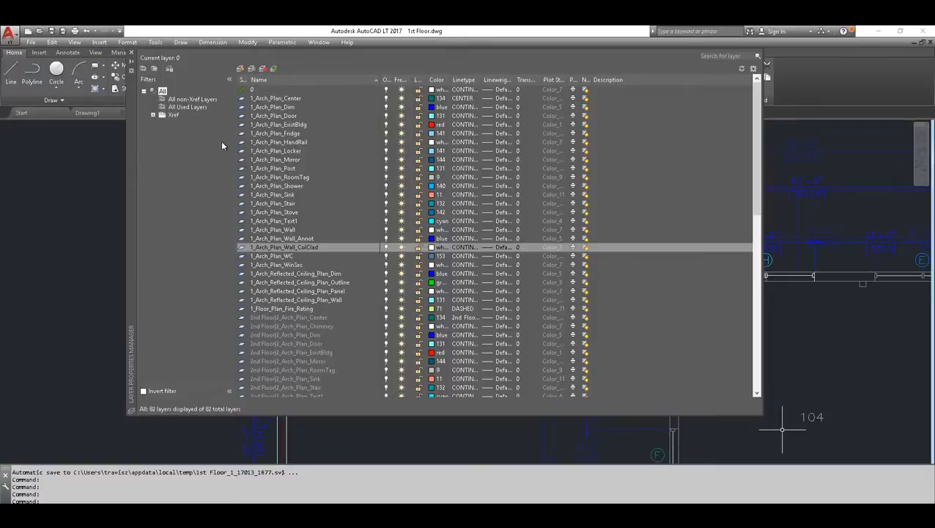
# Review the New Layer Notification and new-layer alert options in the Layer Settings, leave them enabled, and close the settings and layer manager
pyautogui.click(754, 69)
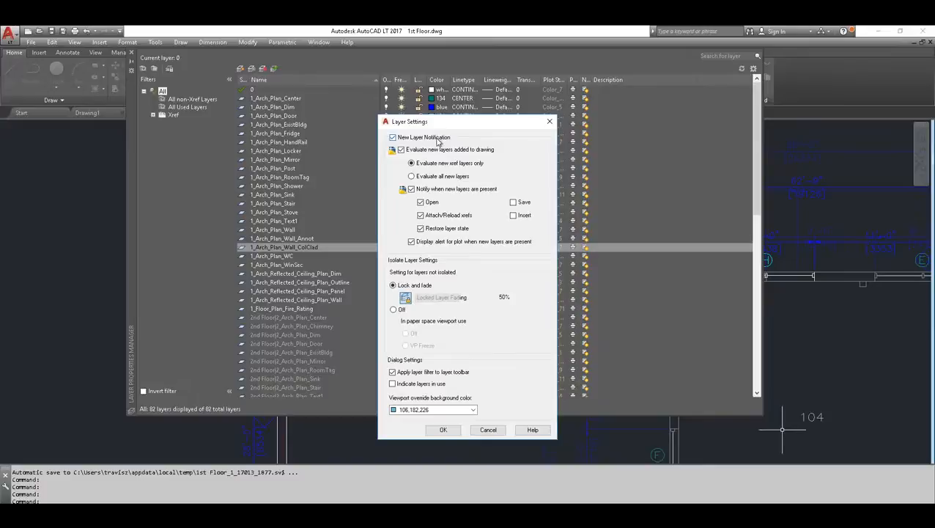
pyautogui.click(394, 138)
pyautogui.click(394, 138)
pyautogui.click(411, 189)
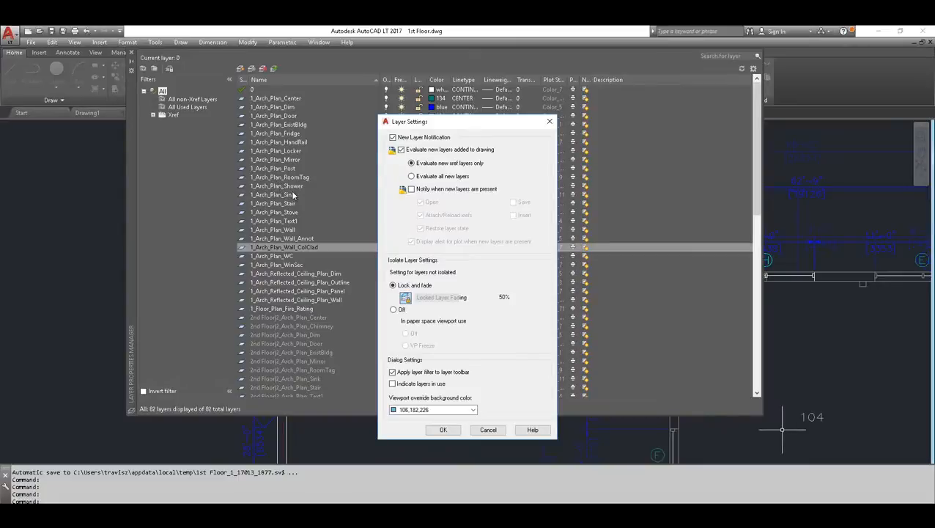
pyautogui.click(410, 189)
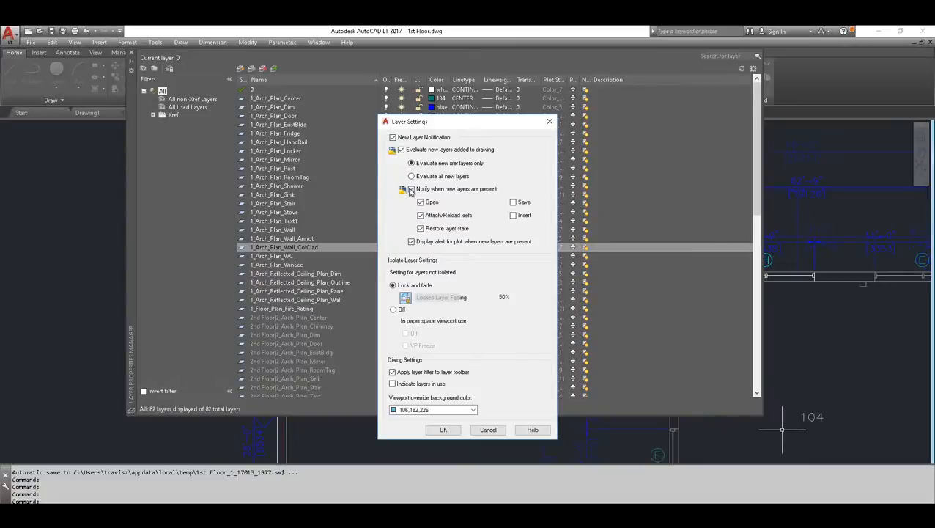
pyautogui.click(394, 138)
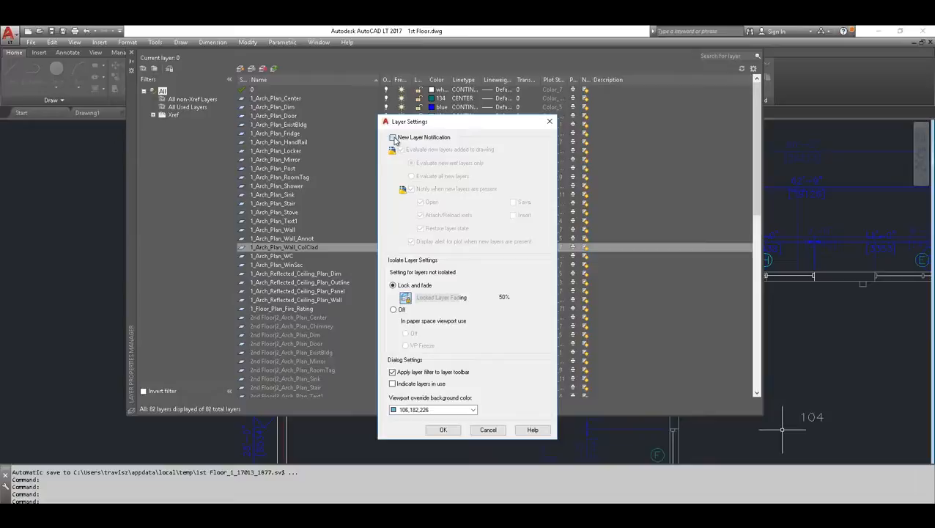
pyautogui.click(393, 138)
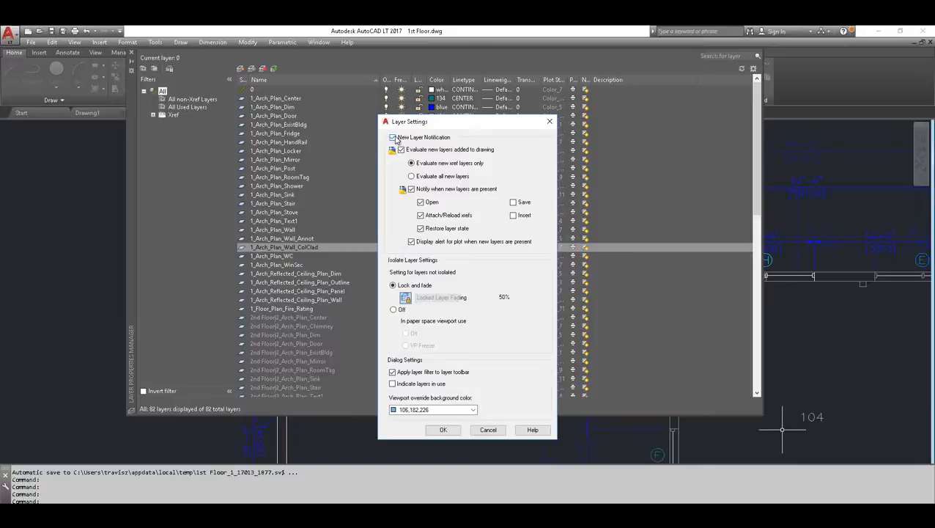
pyautogui.click(550, 122)
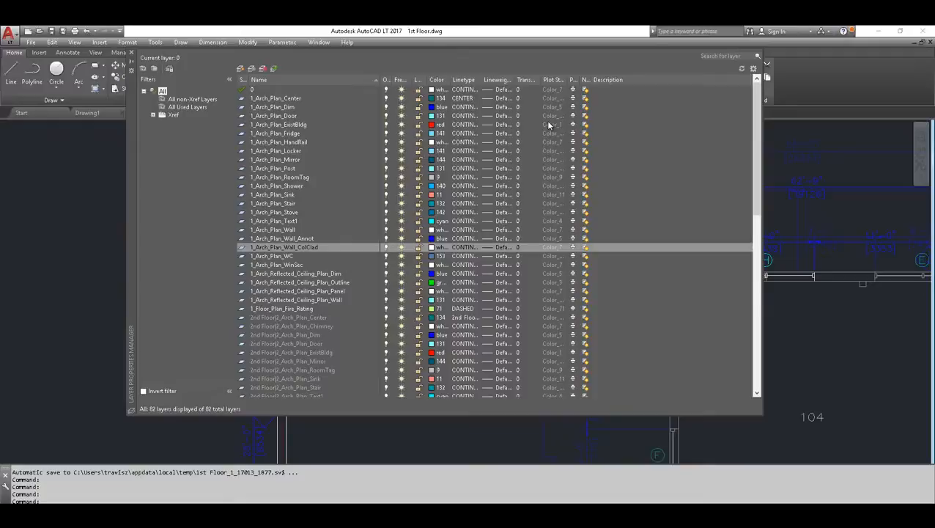
pyautogui.click(132, 55)
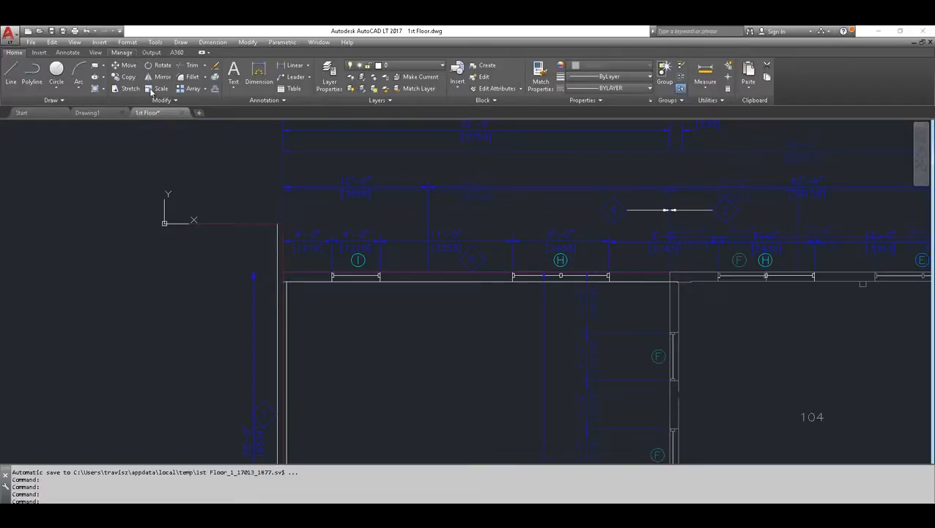
# Look at the color choices for the 2nd Floor|2_Arch_Plan_Door layer, cancel the color selection, and close the Layer Properties Manager
pyautogui.scroll(-5, 173, 229)
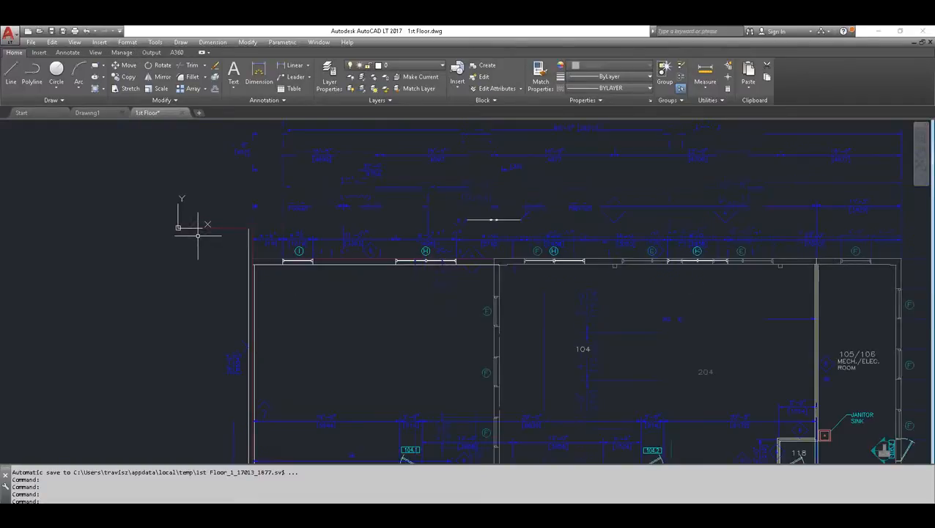
pyautogui.moveTo(215, 251); pyautogui.dragTo(209, 224, button='middle')
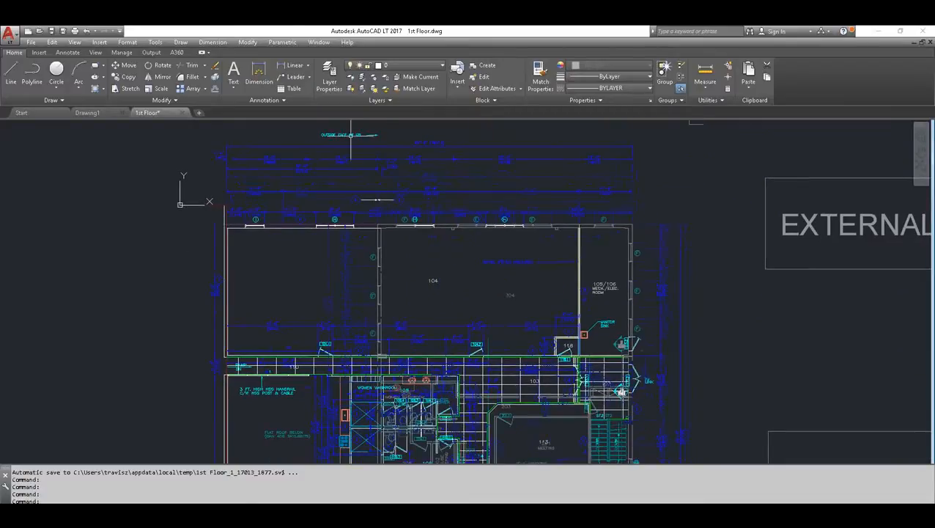
pyautogui.click(333, 78)
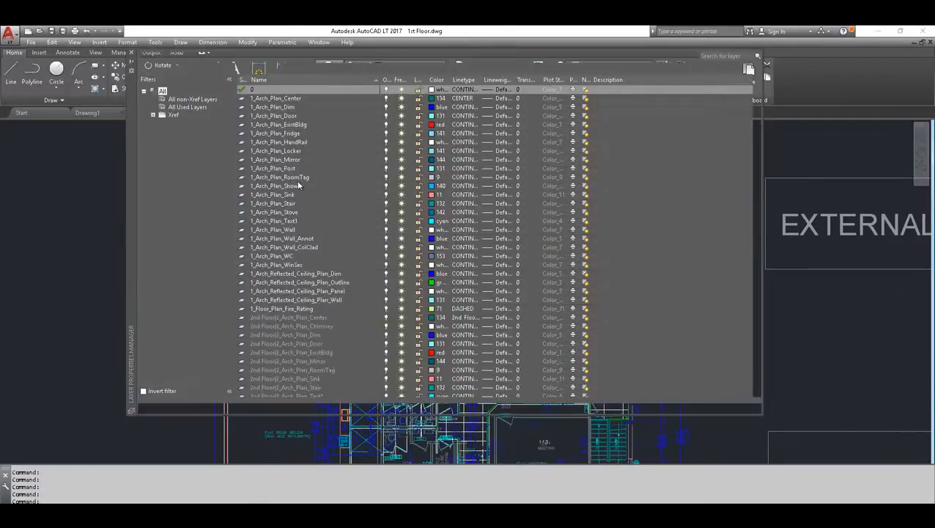
pyautogui.moveTo(758, 153); pyautogui.dragTo(677, 200)
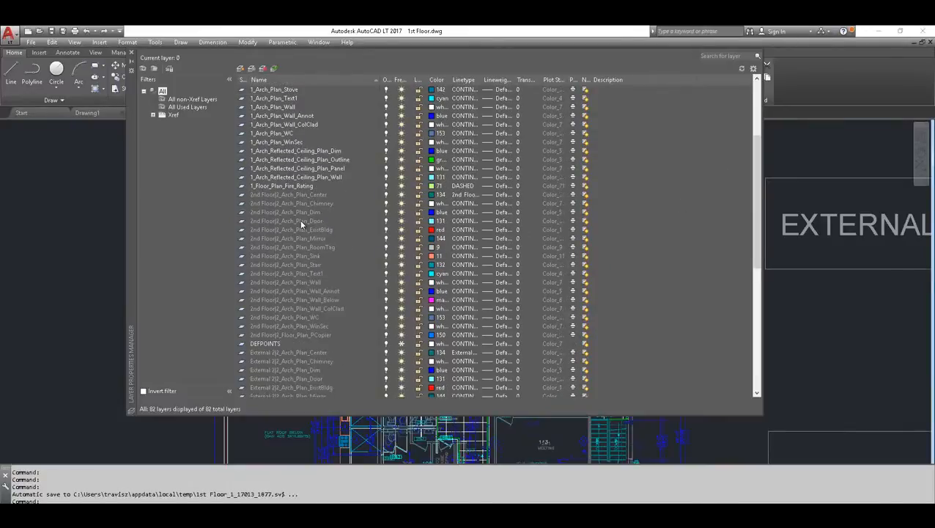
pyautogui.click(432, 221)
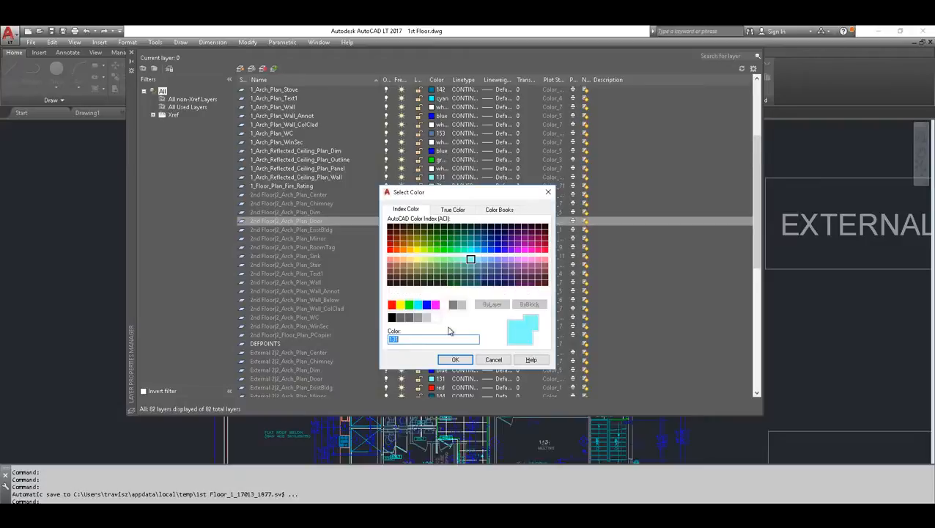
pyautogui.click(495, 360)
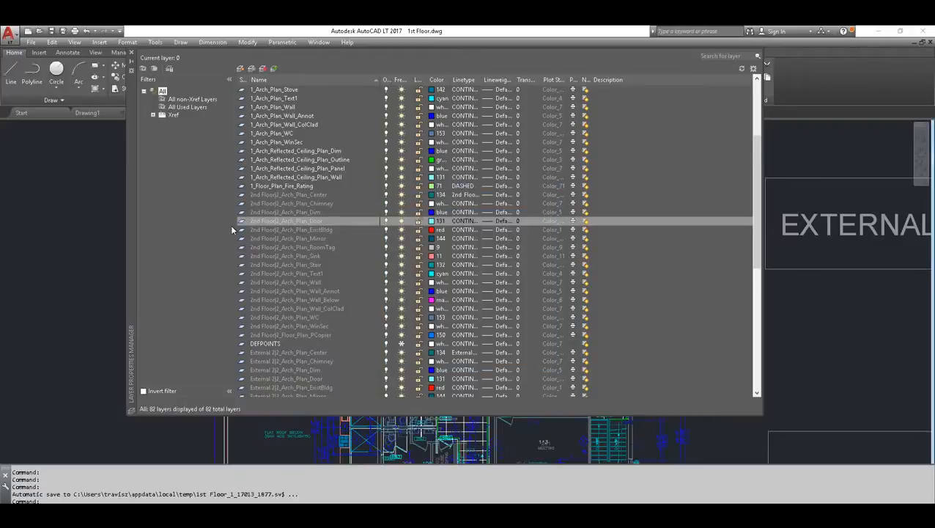
pyautogui.click(132, 53)
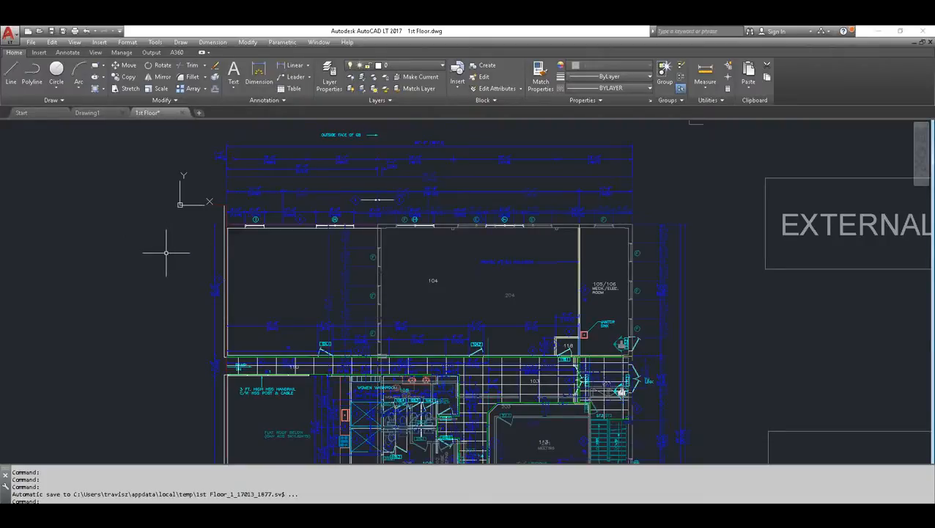
# Choose 2nd Floor.dwg for attaching to view the Attachment and Overlay reference types, and cancel without attaching it
pyautogui.scroll(-2, 165, 249)
pyautogui.moveTo(185, 256); pyautogui.dragTo(210, 225, button='middle')
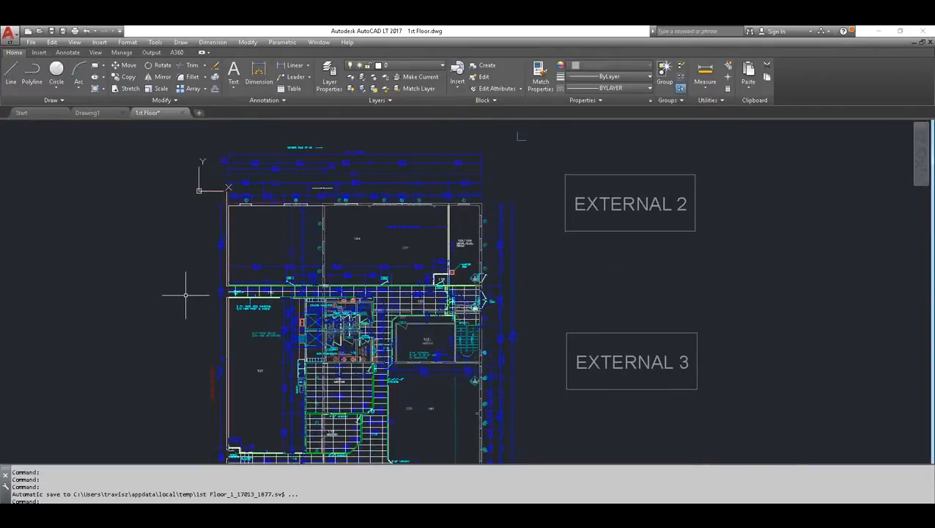
pyautogui.click(38, 53)
pyautogui.click(169, 75)
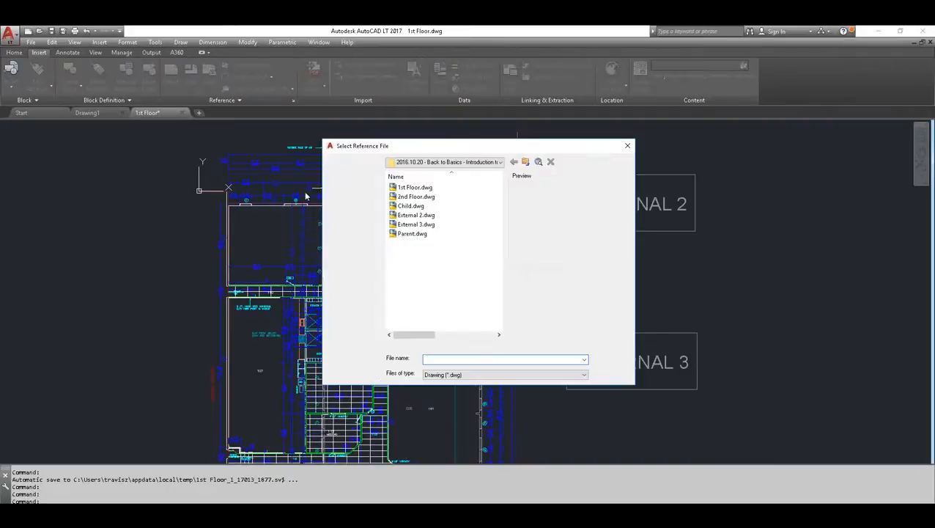
pyautogui.click(416, 197)
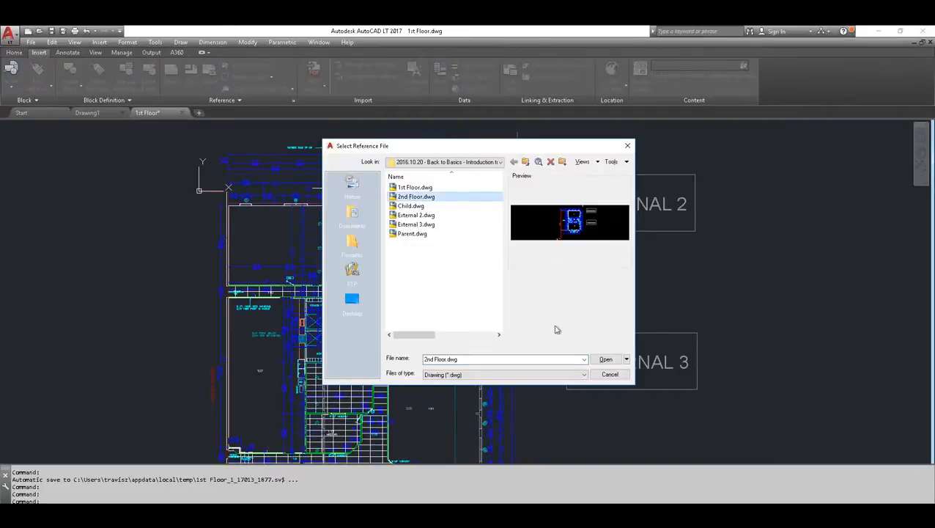
pyautogui.click(603, 359)
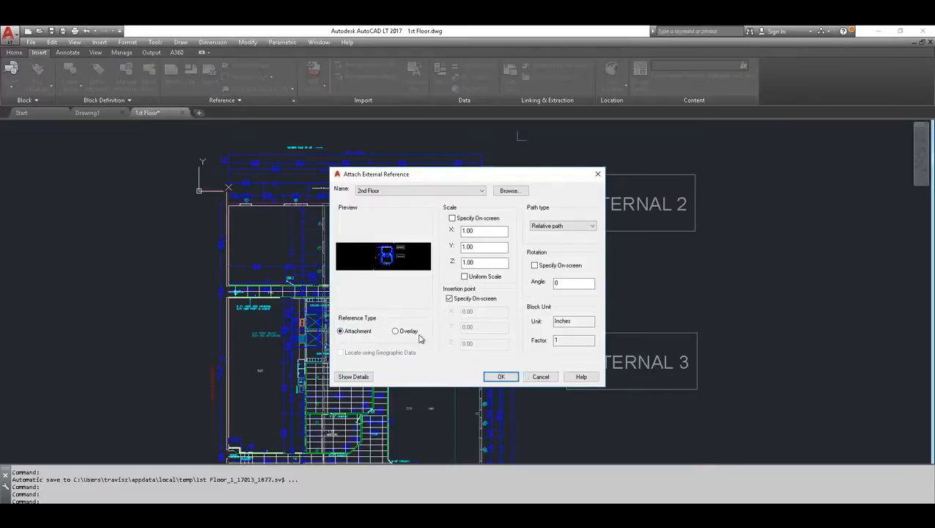
pyautogui.click(541, 375)
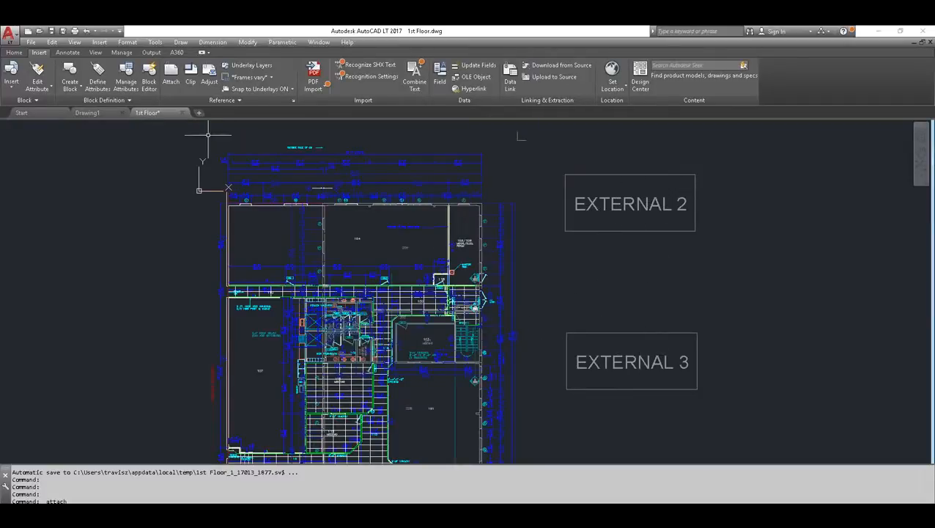
# Open 2nd Floor.dwg and display its External References palette
pyautogui.click(40, 31)
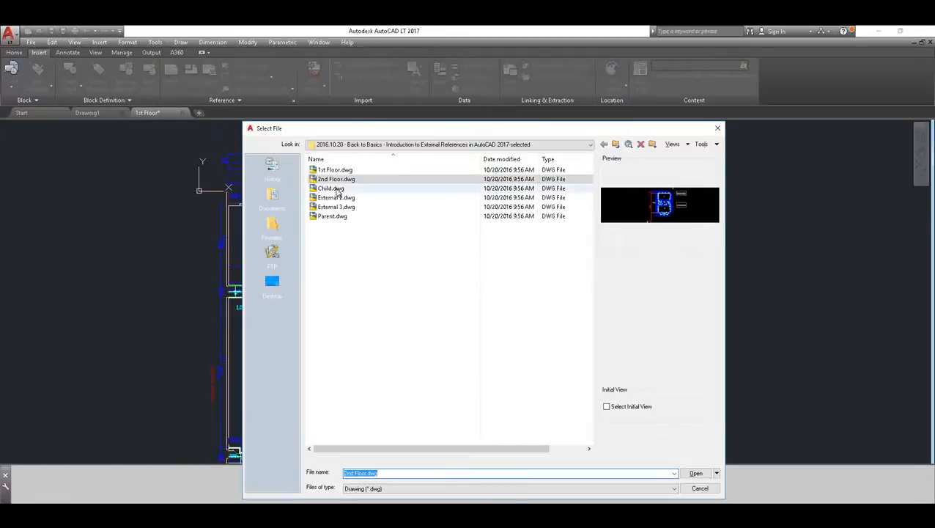
pyautogui.click(332, 180)
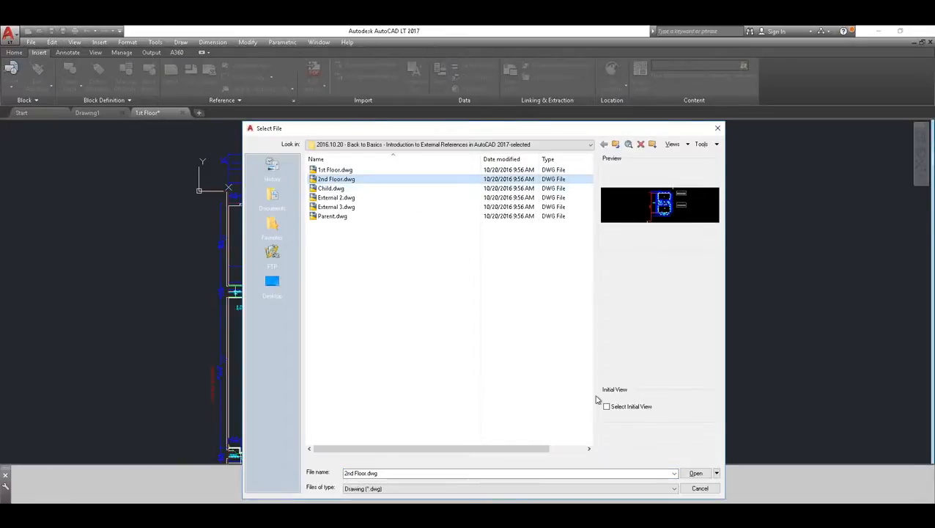
pyautogui.click(693, 474)
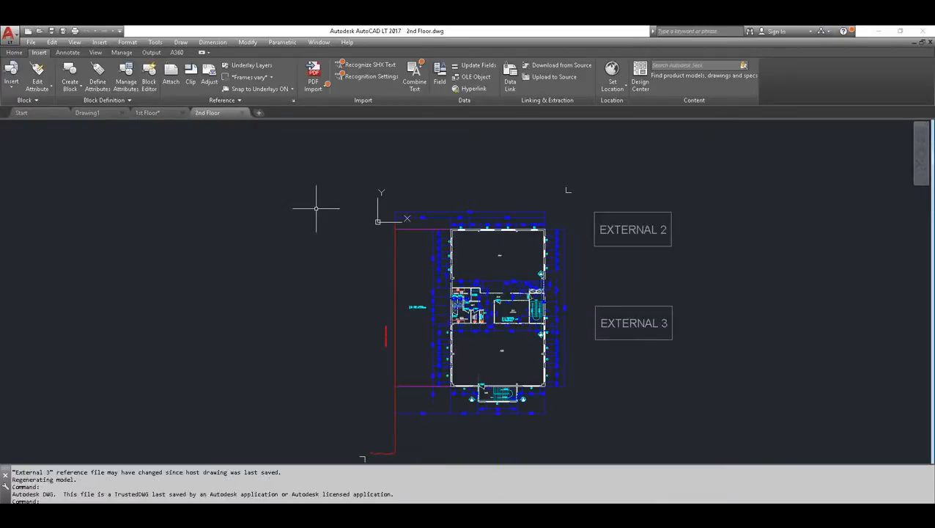
pyautogui.click(293, 101)
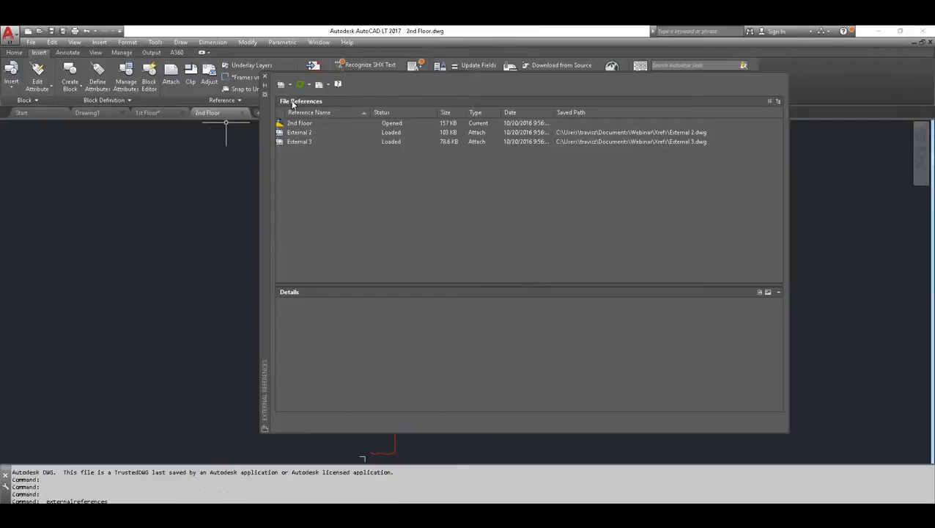
# Change External 3's reference type to Overlay in the 2nd Floor drawing, close the External References palette, and save the drawing
pyautogui.click(297, 133)
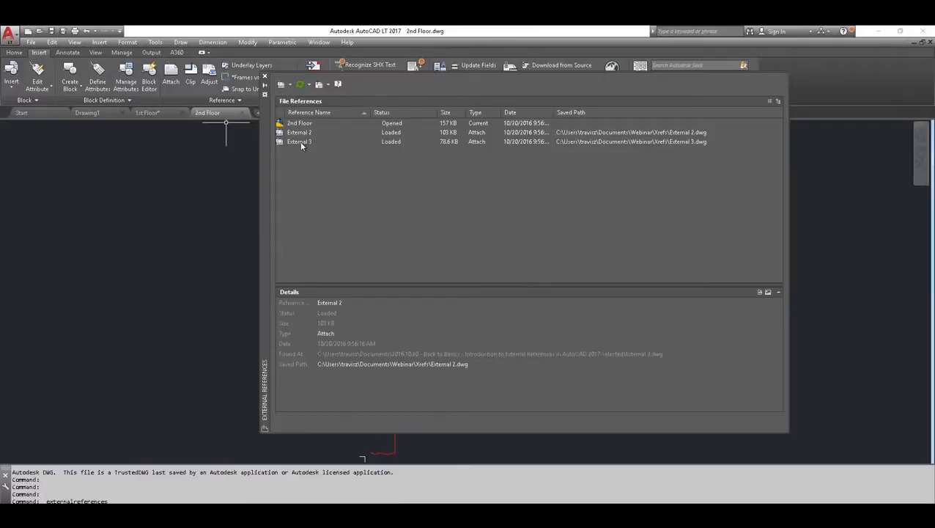
pyautogui.click(301, 143)
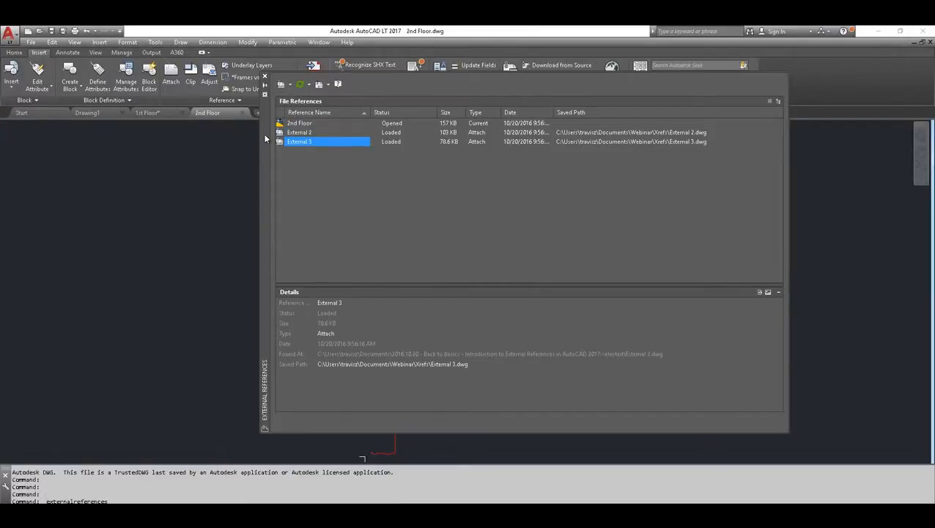
pyautogui.moveTo(265, 139); pyautogui.dragTo(216, 158)
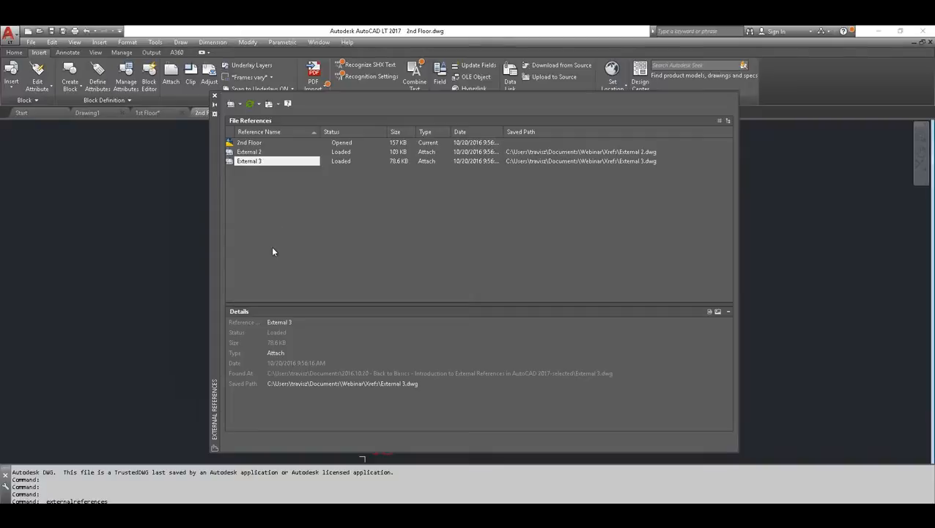
pyautogui.click(284, 354)
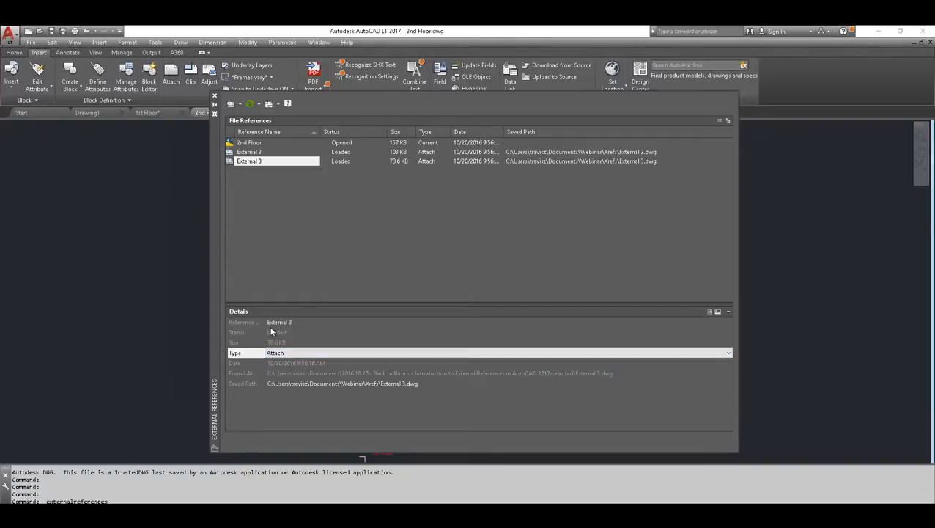
pyautogui.click(728, 353)
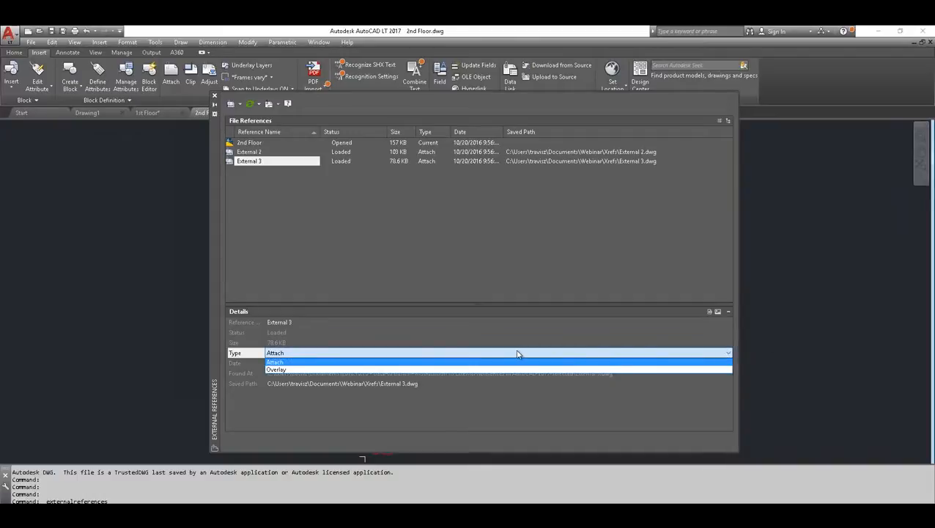
pyautogui.click(276, 371)
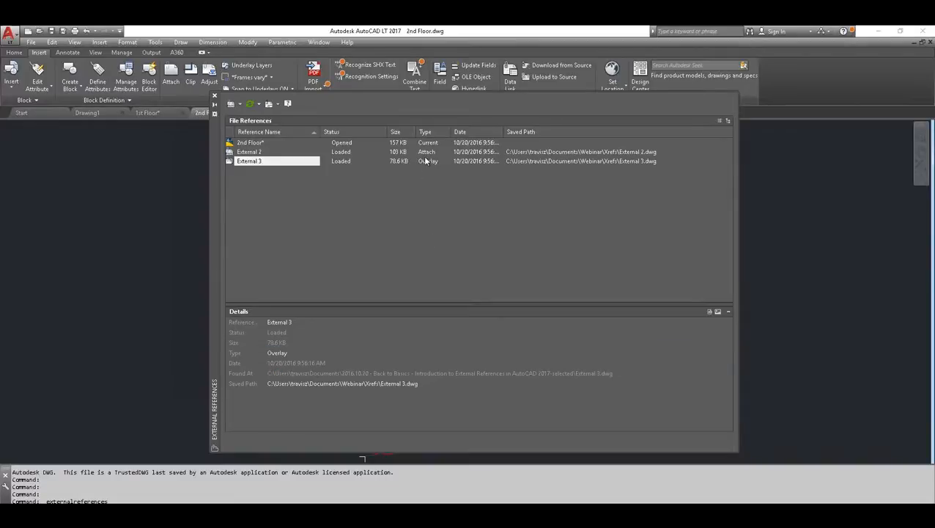
pyautogui.moveTo(425, 152)
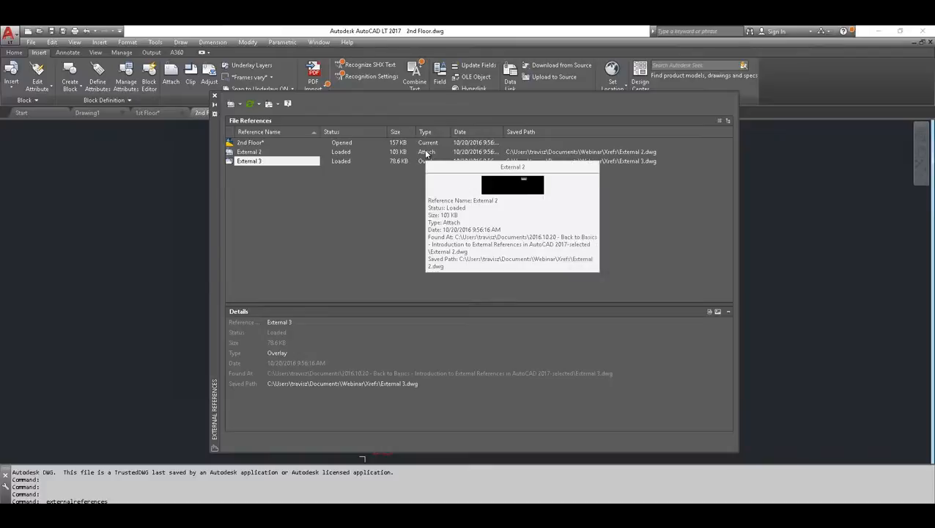
pyautogui.click(214, 95)
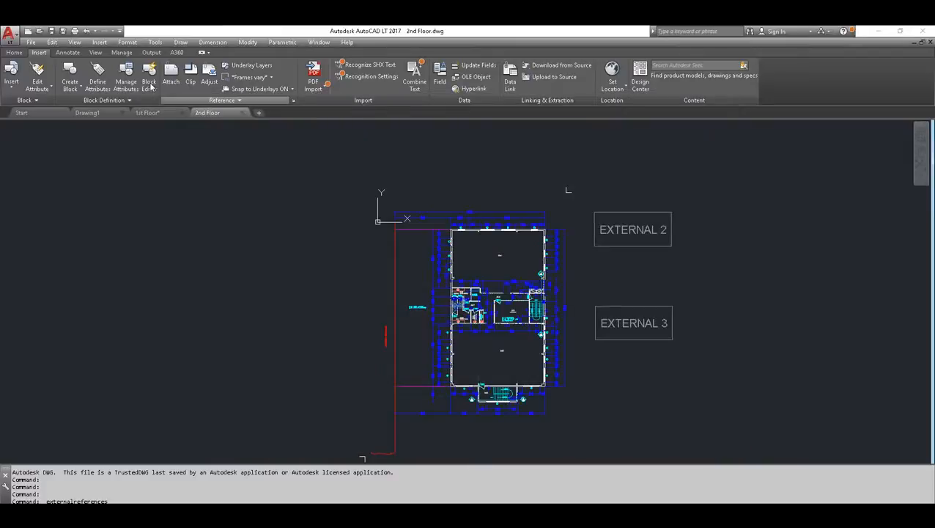
pyautogui.click(52, 32)
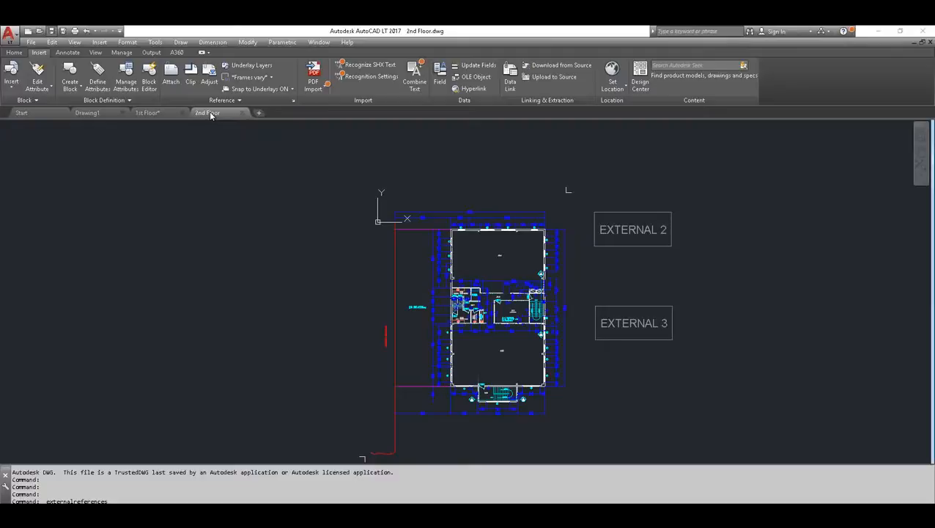
# In the 1st Floor drawing, reload the 2nd Floor reference and inspect its nested references in the External References palette
pyautogui.moveTo(212, 115)
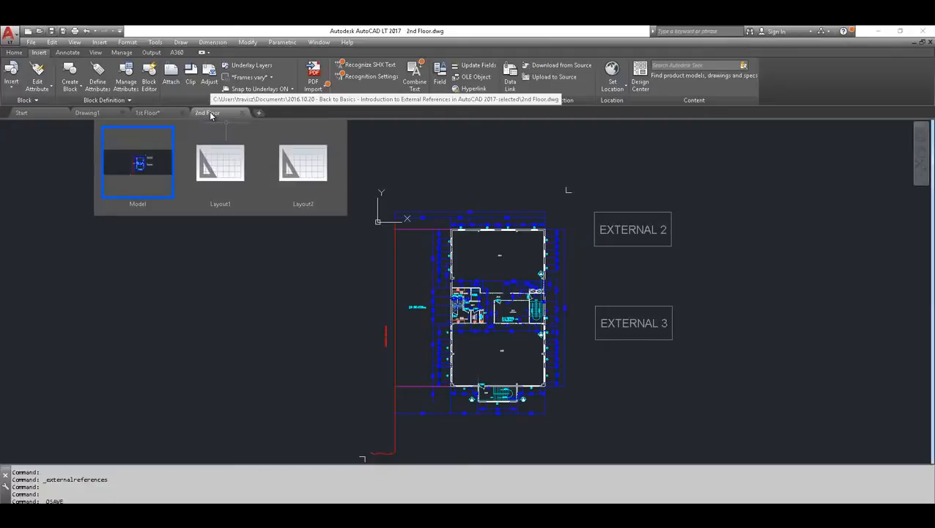
pyautogui.click(155, 114)
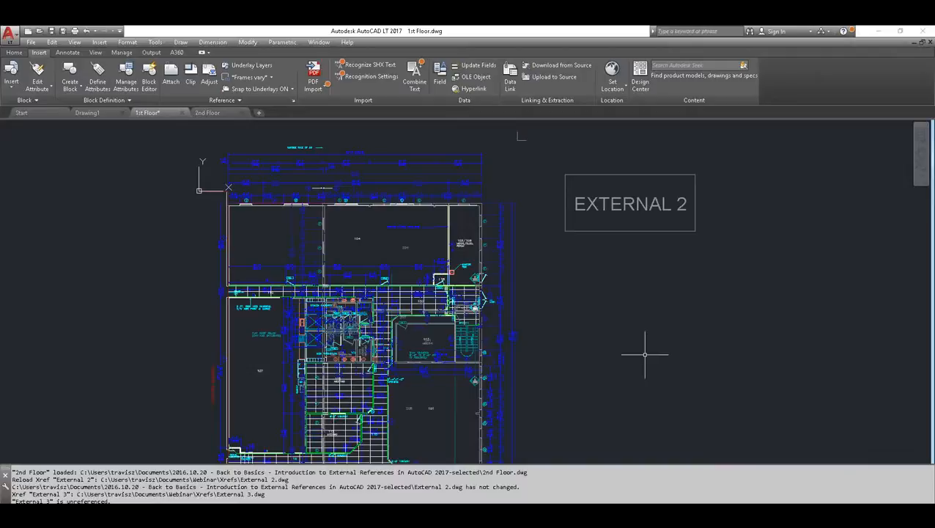
pyautogui.click(293, 101)
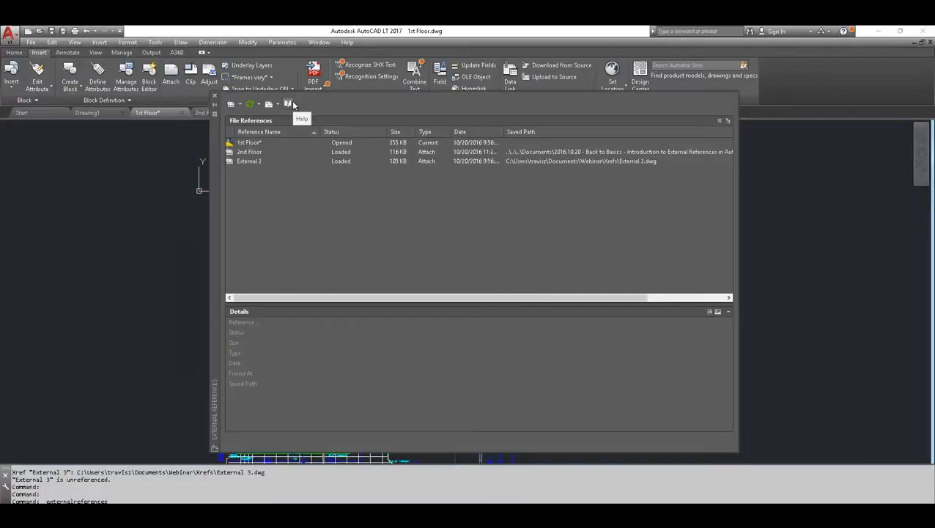
pyautogui.click(242, 152)
pyautogui.click(243, 161)
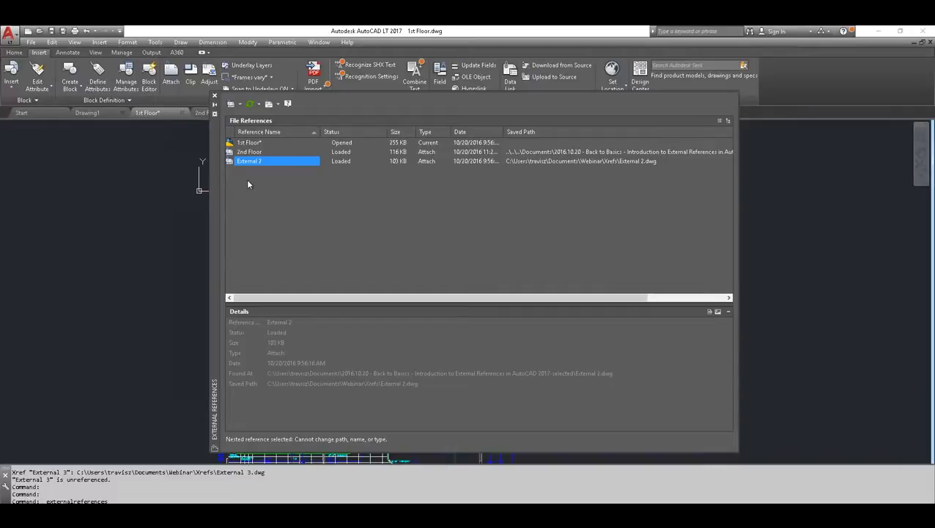
# Return to the 2nd Floor drawing and compare the reference types of External 2 and External 3
pyautogui.click(201, 114)
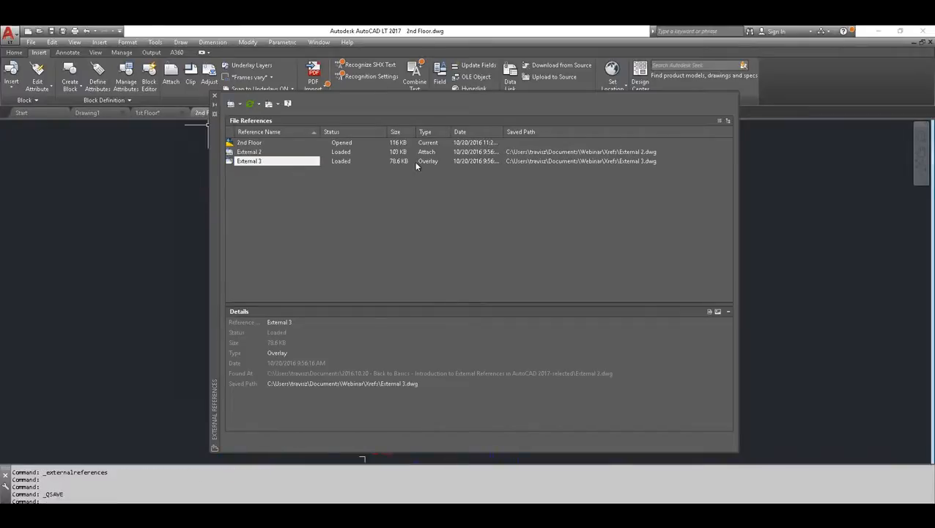
pyautogui.moveTo(429, 165)
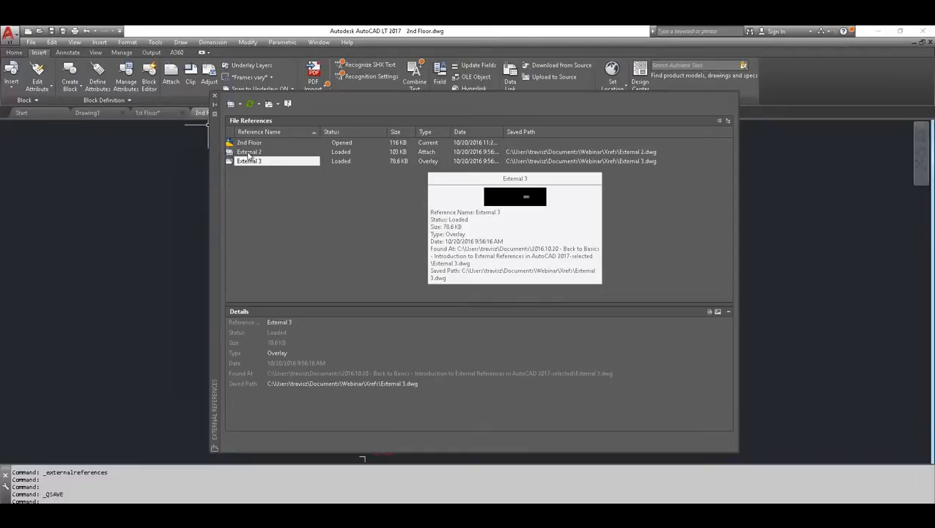
pyautogui.moveTo(247, 148)
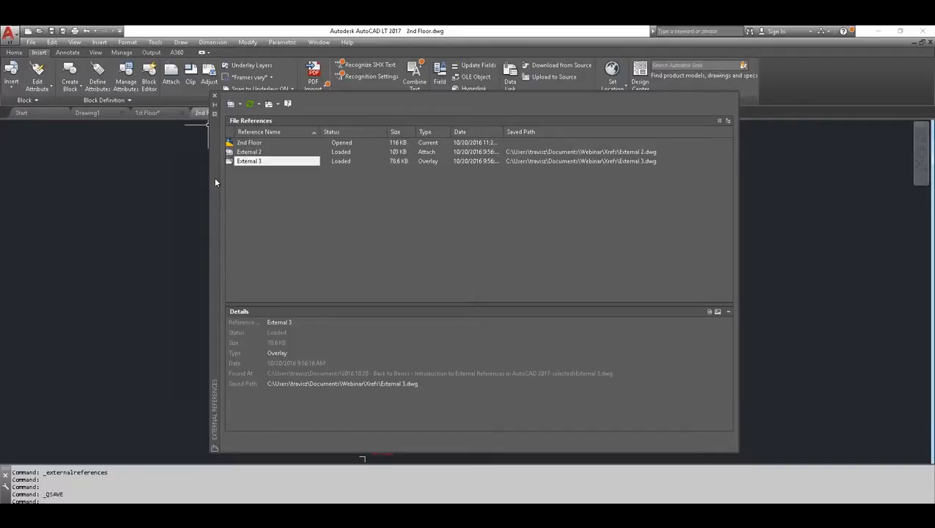
pyautogui.click(427, 152)
pyautogui.click(429, 160)
# Set External 3's reference type to Attach in the 2nd Floor drawing and save it
pyautogui.click(249, 162)
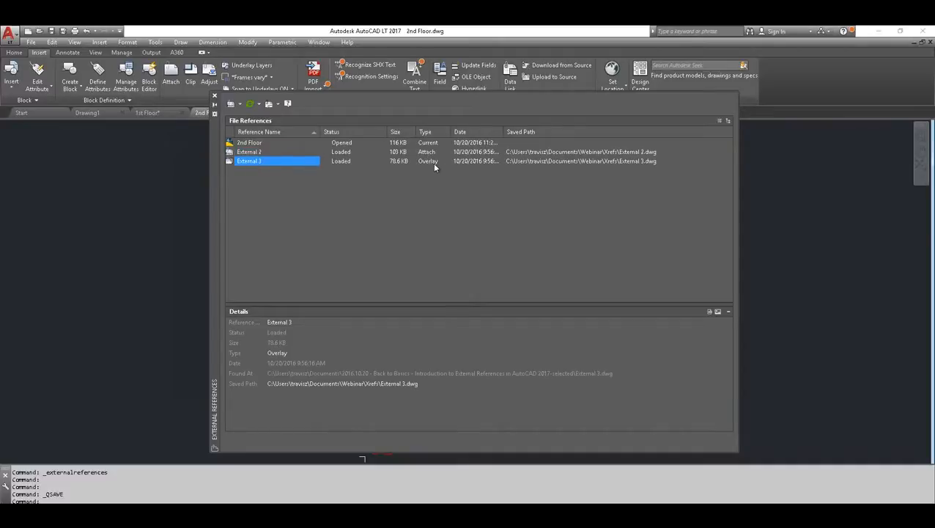
pyautogui.click(624, 355)
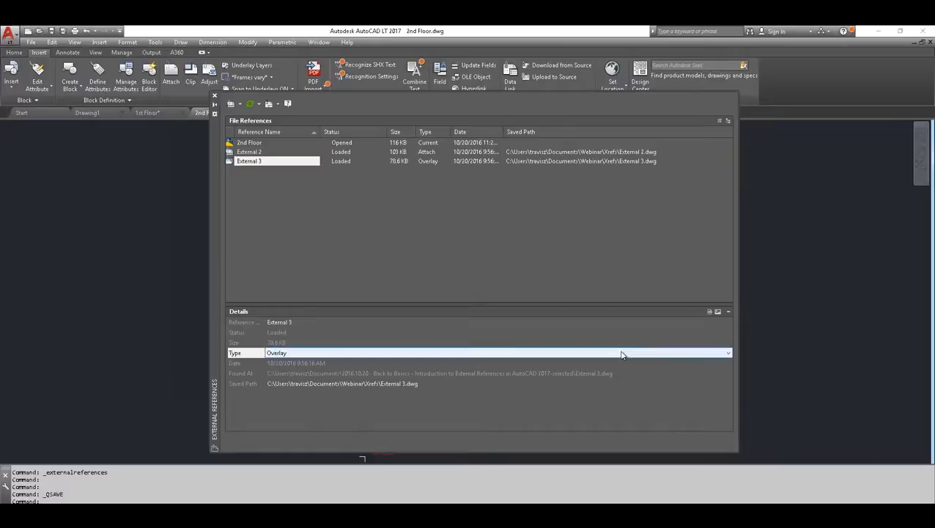
pyautogui.click(727, 353)
pyautogui.click(434, 362)
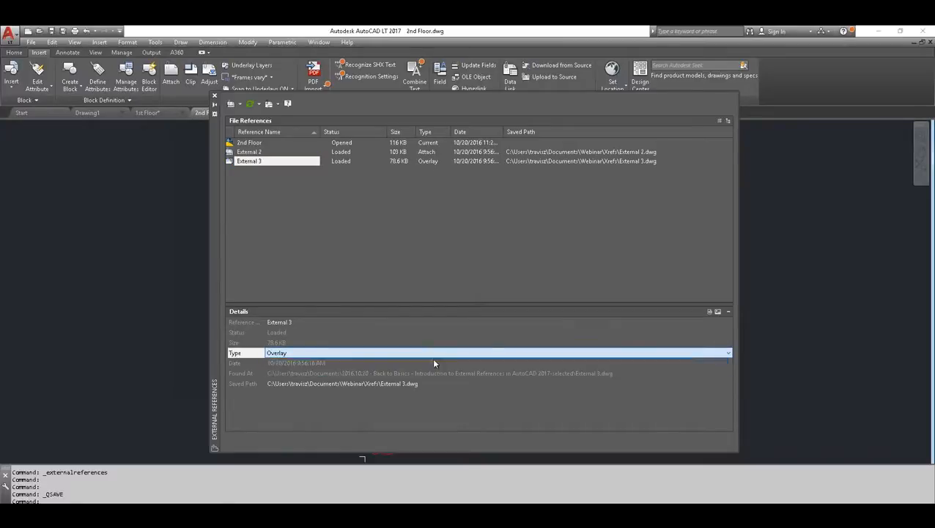
pyautogui.click(52, 31)
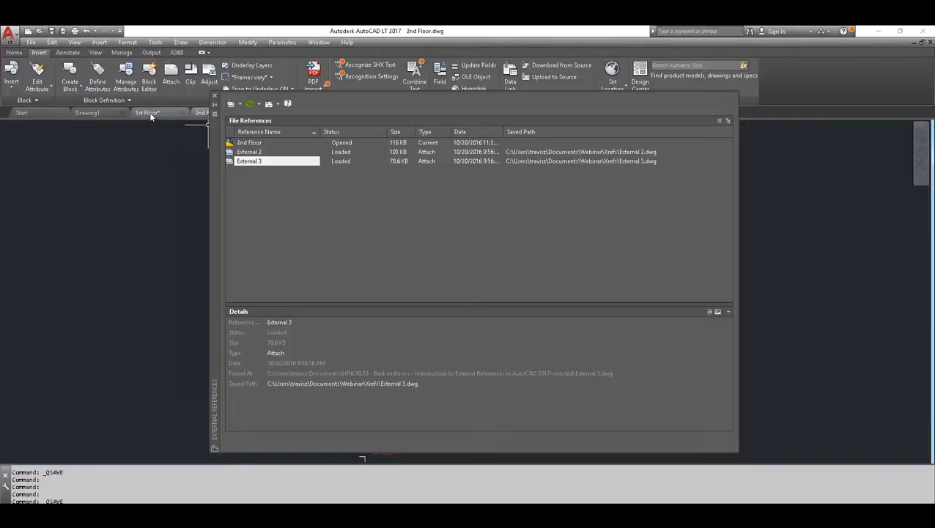
# Reload the changed 2nd Floor reference in the 1st Floor drawing, check External 3's type, and close the External References palette
pyautogui.click(148, 112)
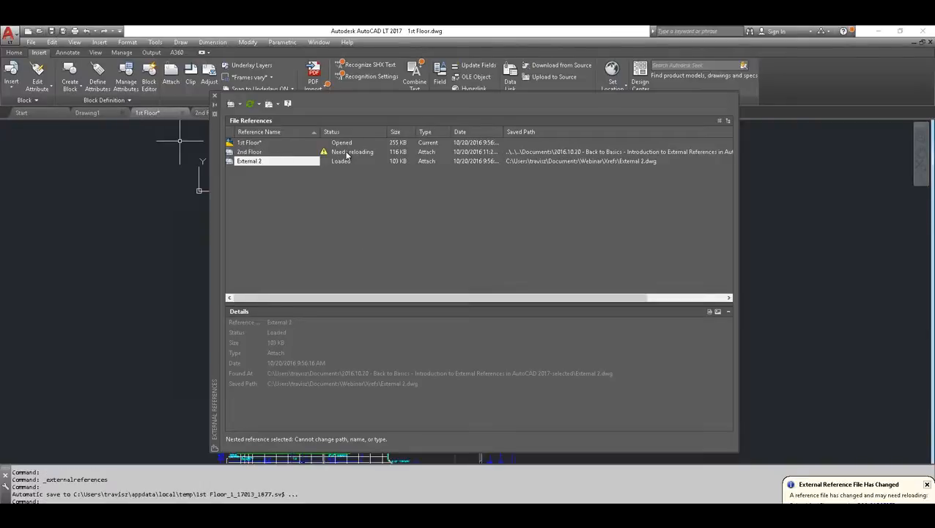
pyautogui.moveTo(348, 154)
pyautogui.click(835, 506)
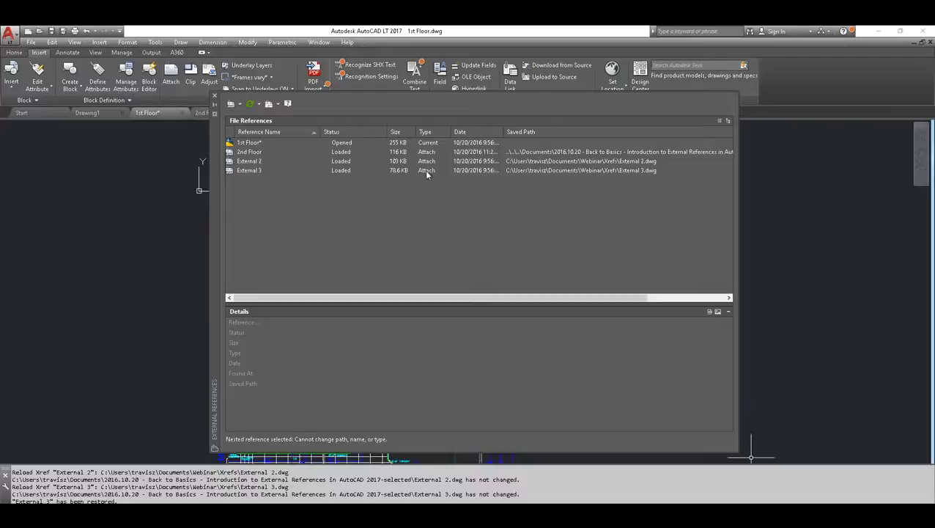
pyautogui.moveTo(425, 171)
pyautogui.click(214, 104)
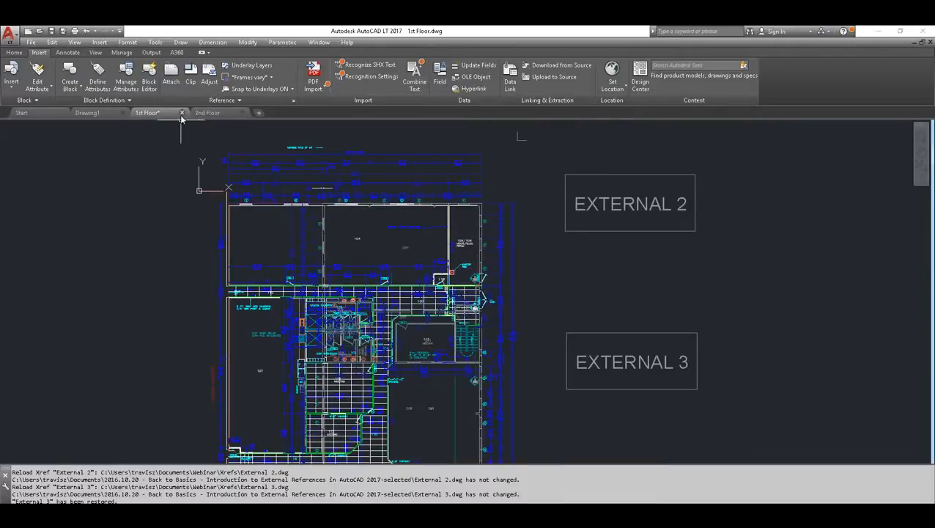
# Close the 1st Floor drawing without saving its changes, and close the 2nd Floor drawing
pyautogui.click(187, 113)
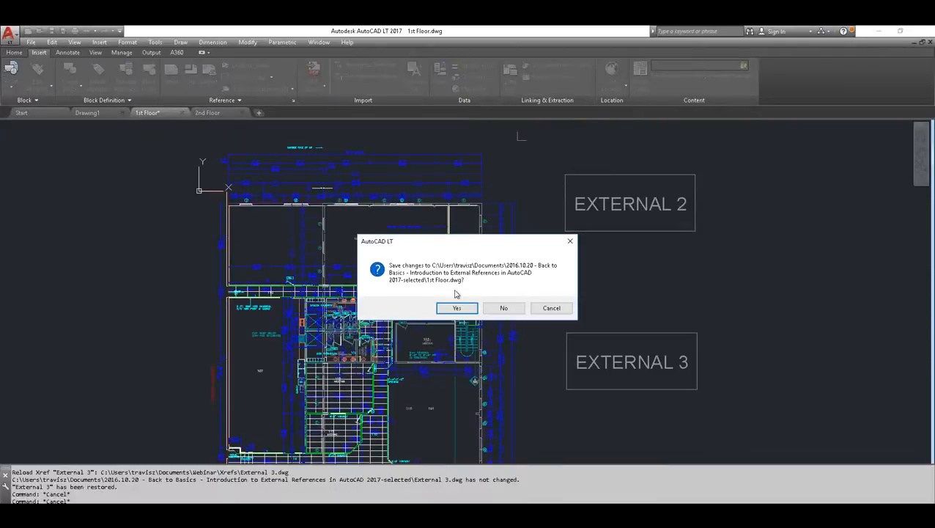
pyautogui.click(504, 308)
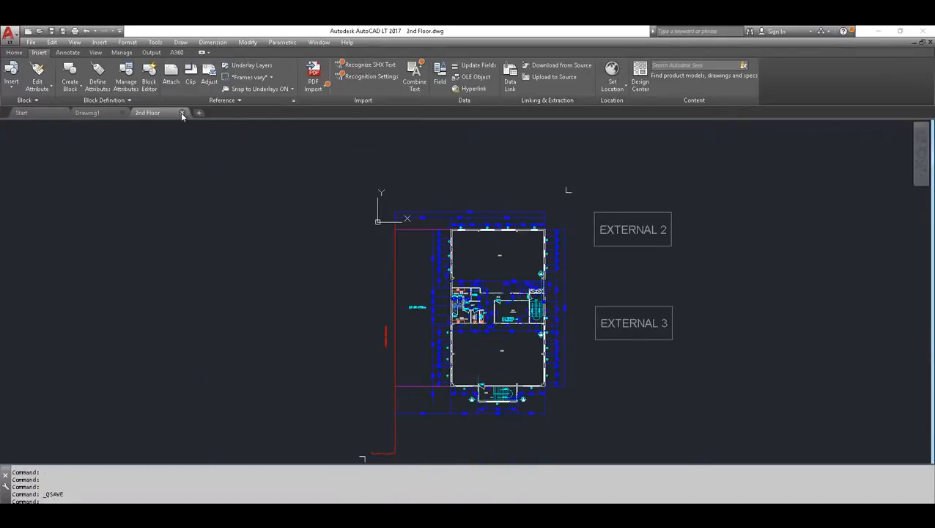
pyautogui.click(182, 113)
# Open Parent.dwg and Child.dwg from the external references sample folder
pyautogui.click(40, 32)
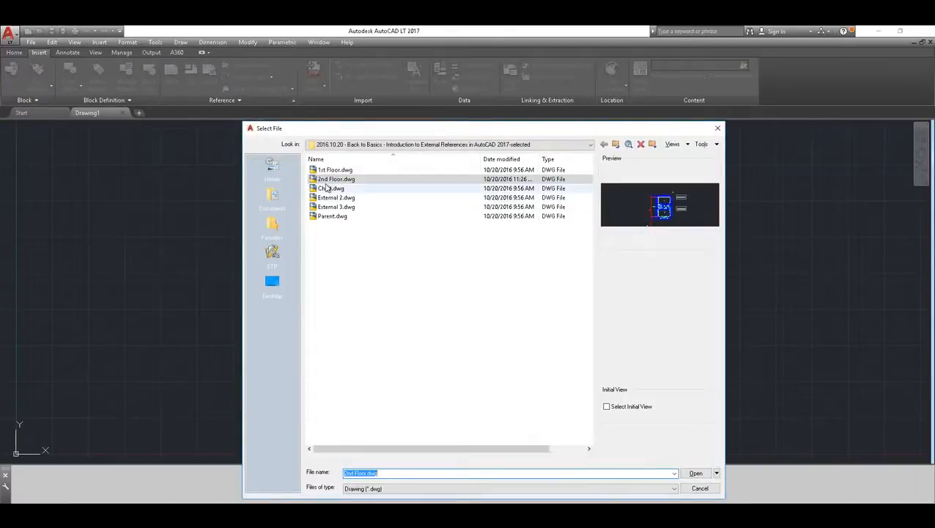
pyautogui.click(331, 215)
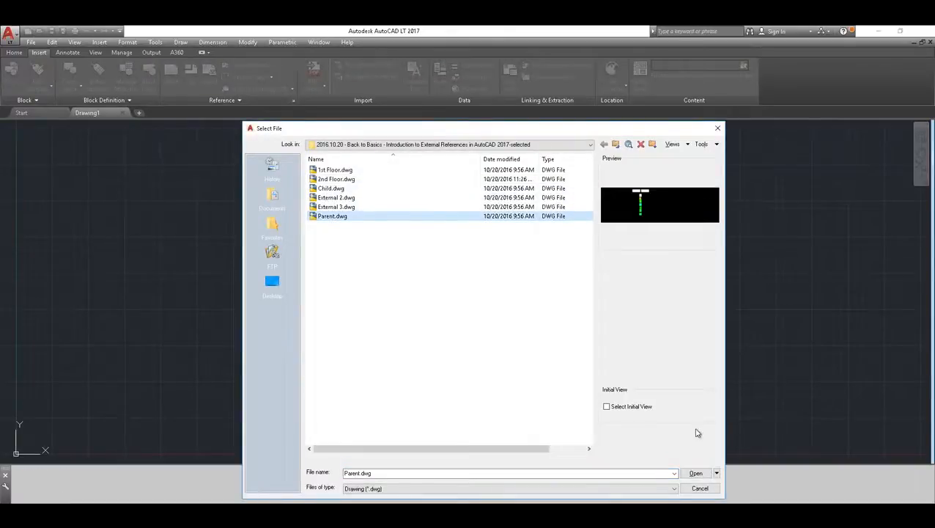
pyautogui.click(695, 473)
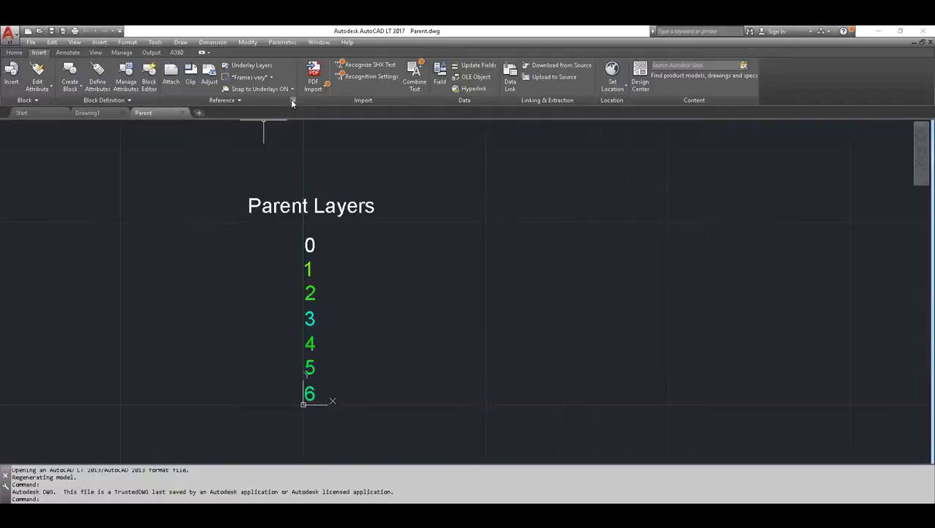
pyautogui.click(40, 31)
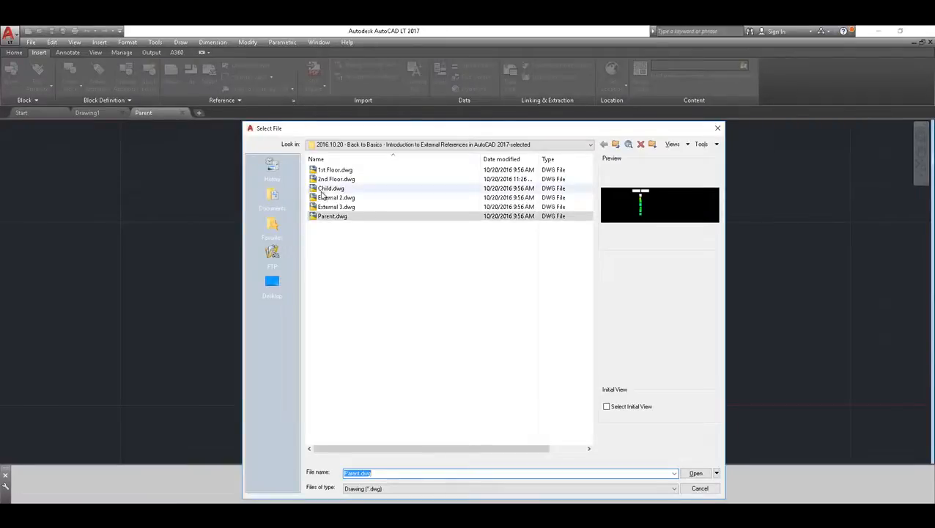
pyautogui.click(330, 188)
pyautogui.click(695, 472)
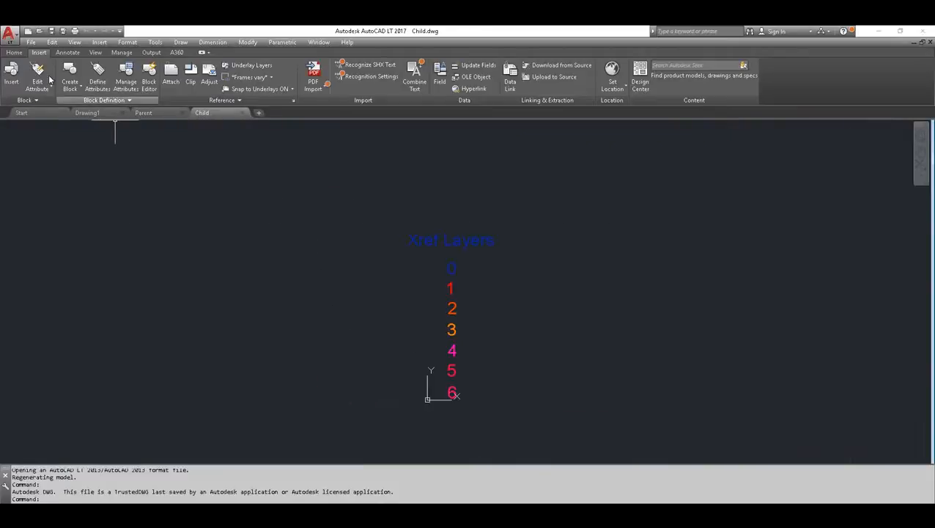
# Review the layer names and colors of the Child and Parent drawings in the Layer Properties Manager, and close the manager
pyautogui.click(14, 53)
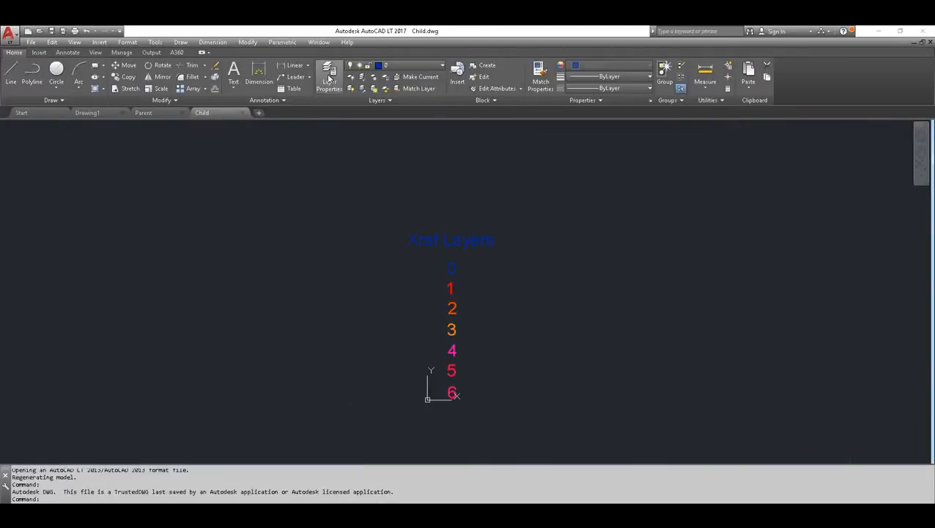
pyautogui.click(328, 76)
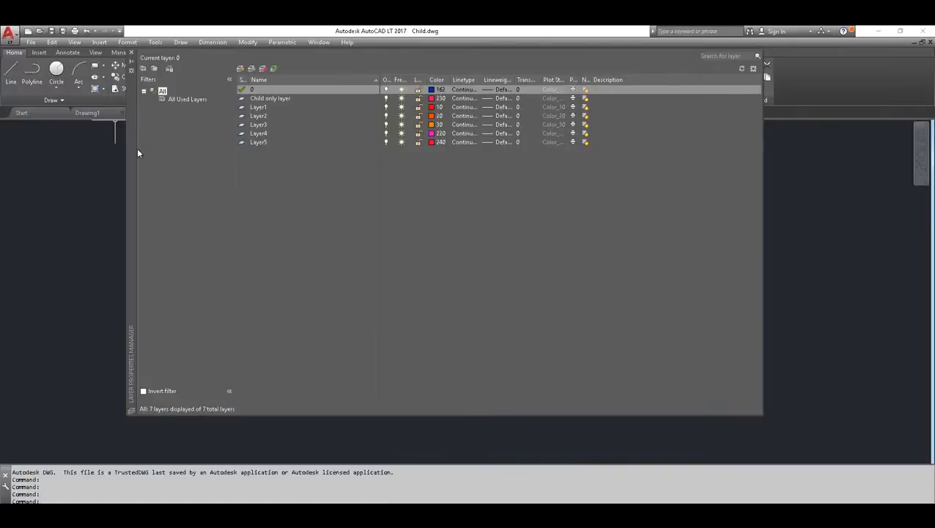
pyautogui.moveTo(131, 157); pyautogui.dragTo(244, 189)
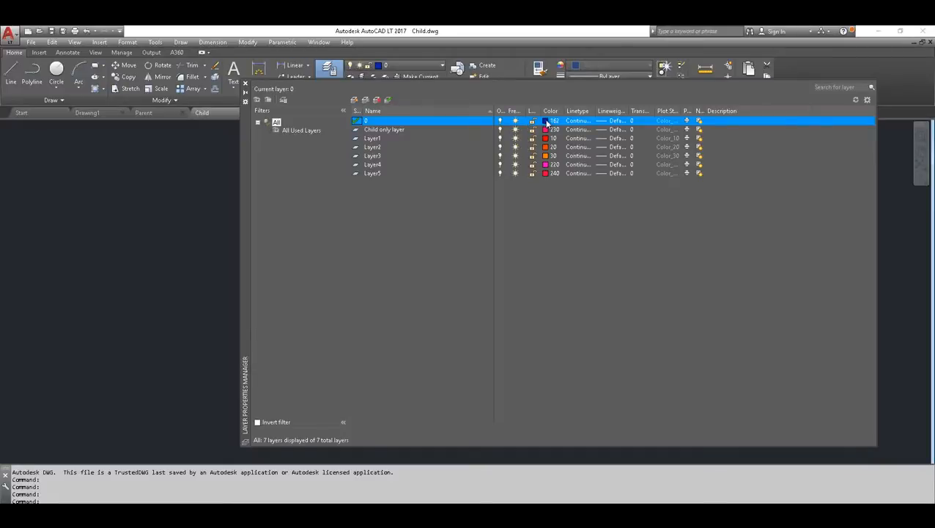
pyautogui.click(144, 113)
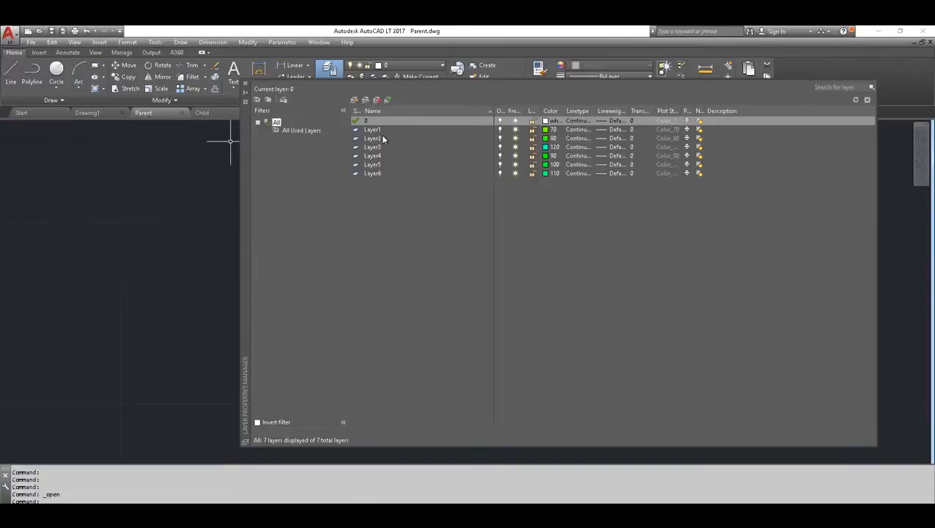
pyautogui.click(246, 85)
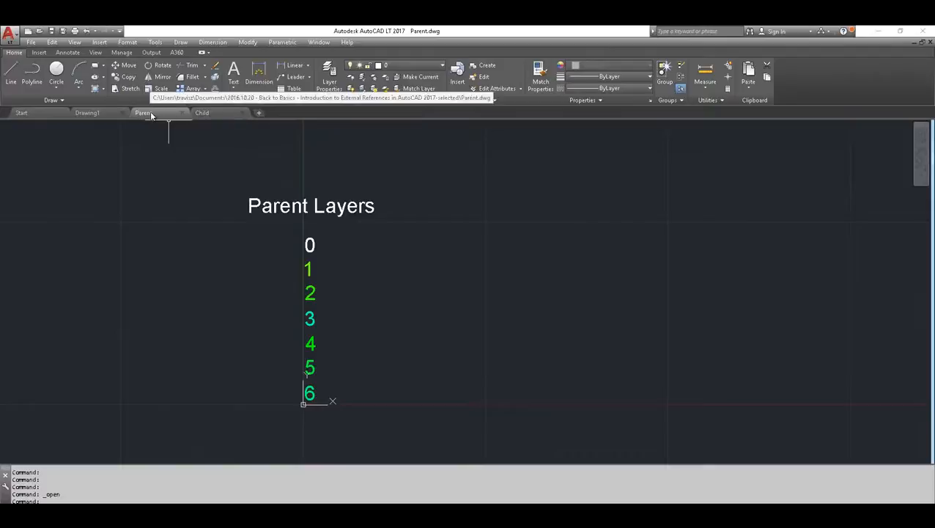
pyautogui.click(39, 52)
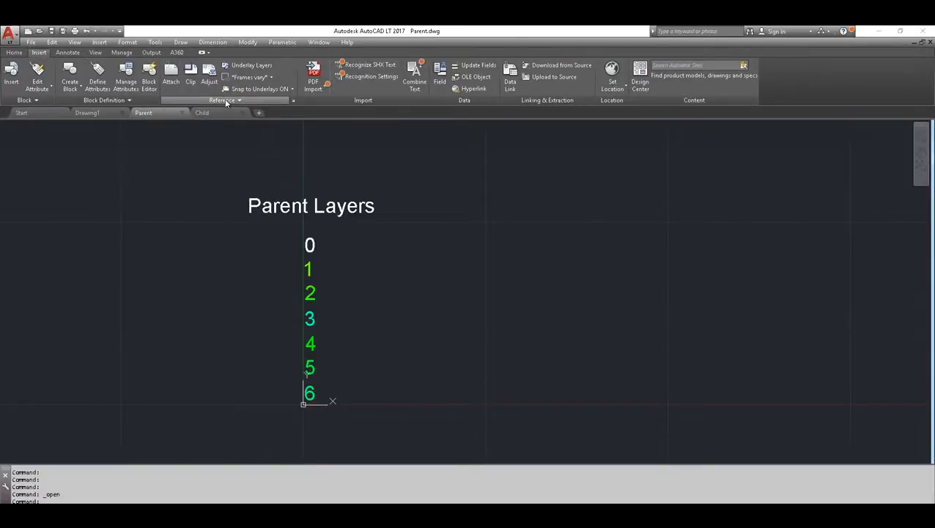
# Attach Child.dwg to the Parent drawing as a relative-path Attachment, place it beside the Parent Layers list, and close the External References palette
pyautogui.click(293, 100)
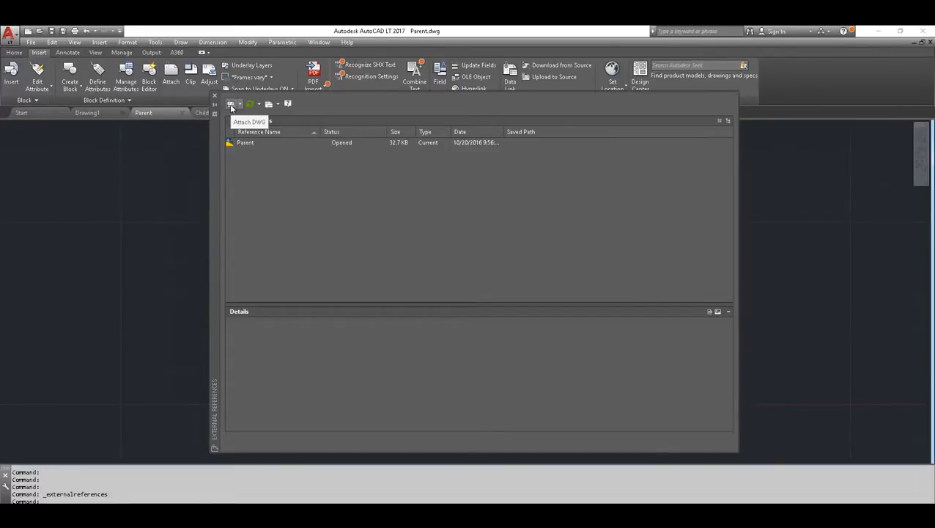
pyautogui.click(231, 105)
pyautogui.click(399, 250)
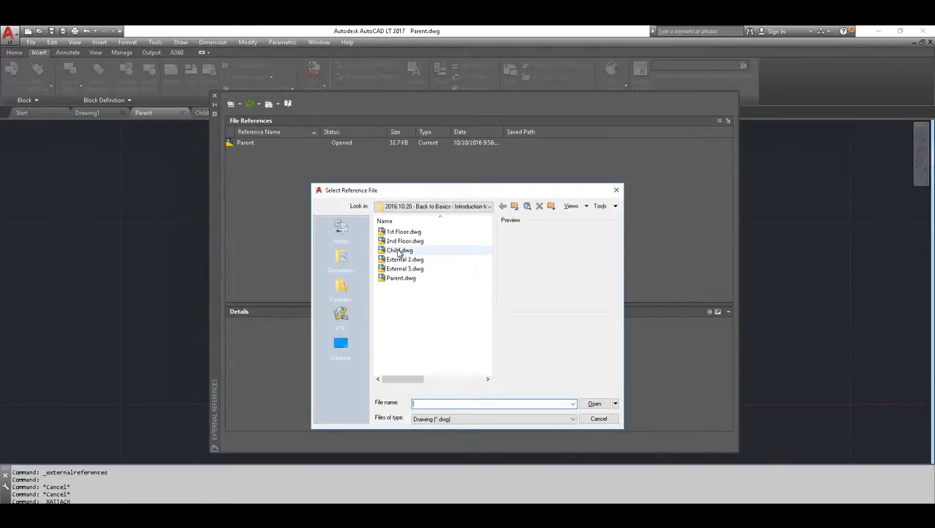
pyautogui.click(594, 403)
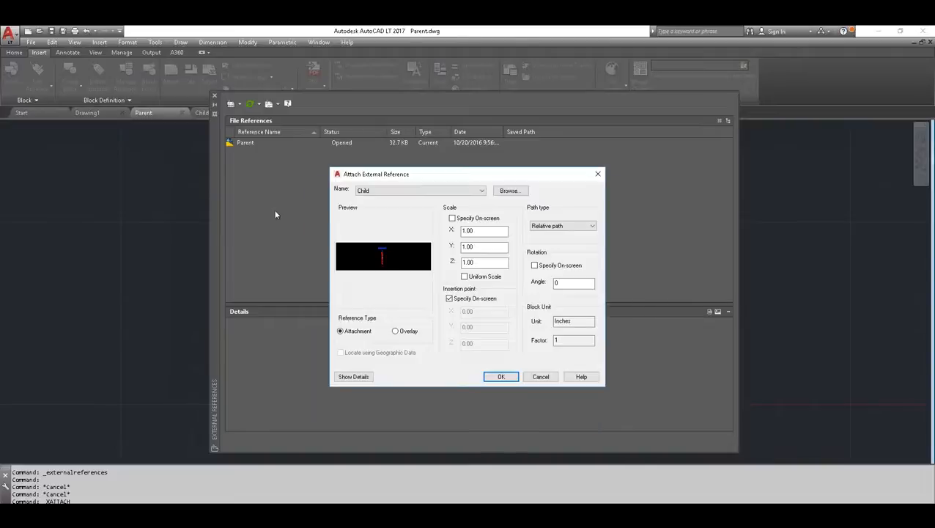
pyautogui.click(500, 377)
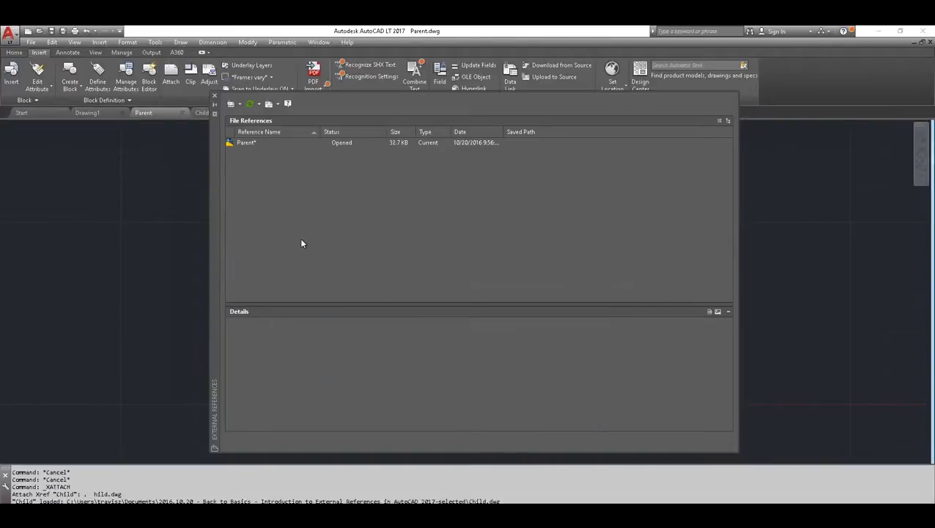
pyautogui.scroll(-2, 817, 255)
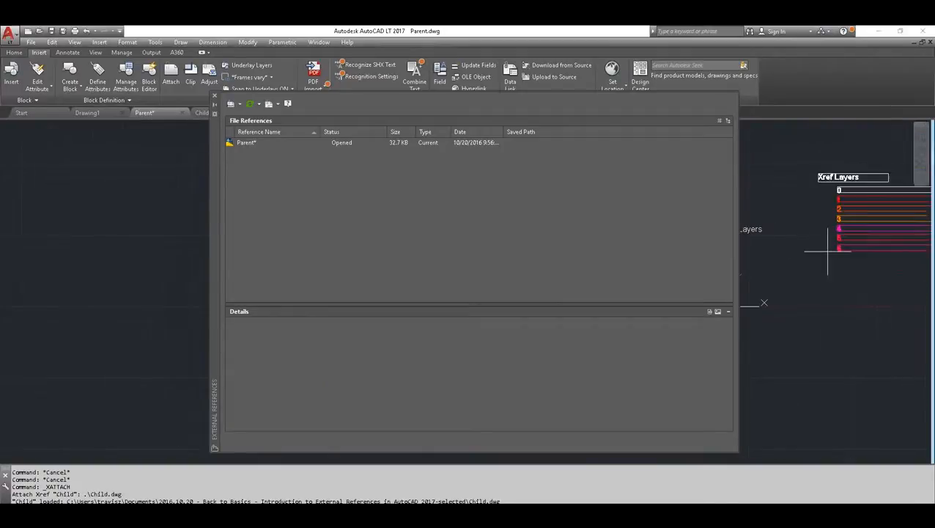
pyautogui.moveTo(783, 254); pyautogui.dragTo(827, 263, button='middle')
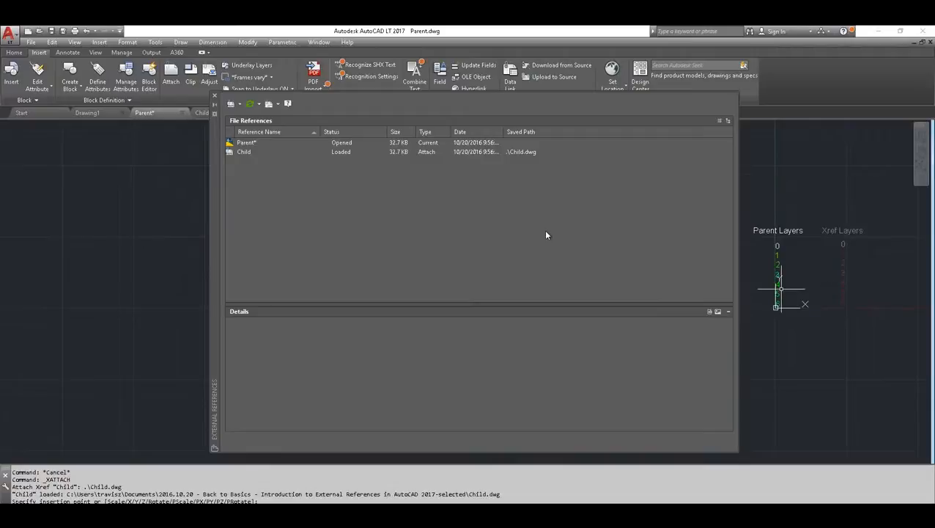
pyautogui.click(241, 151)
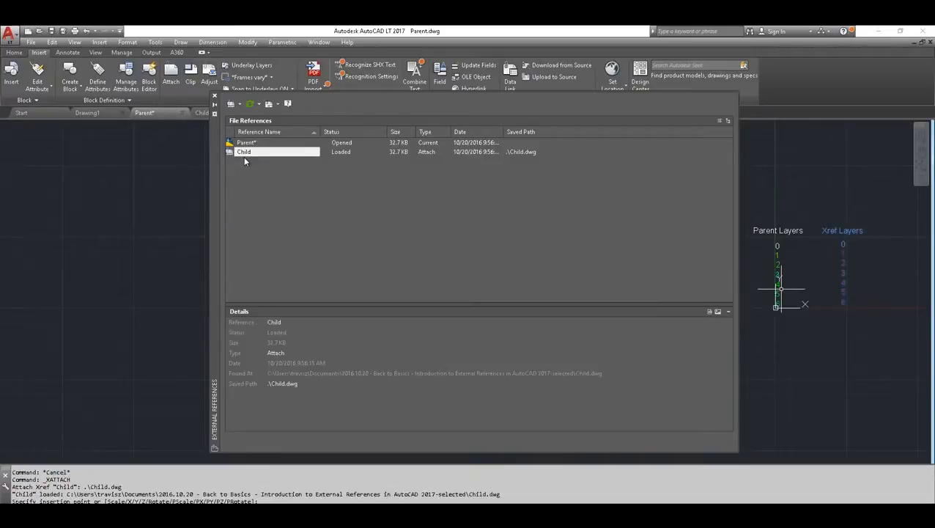
pyautogui.click(214, 96)
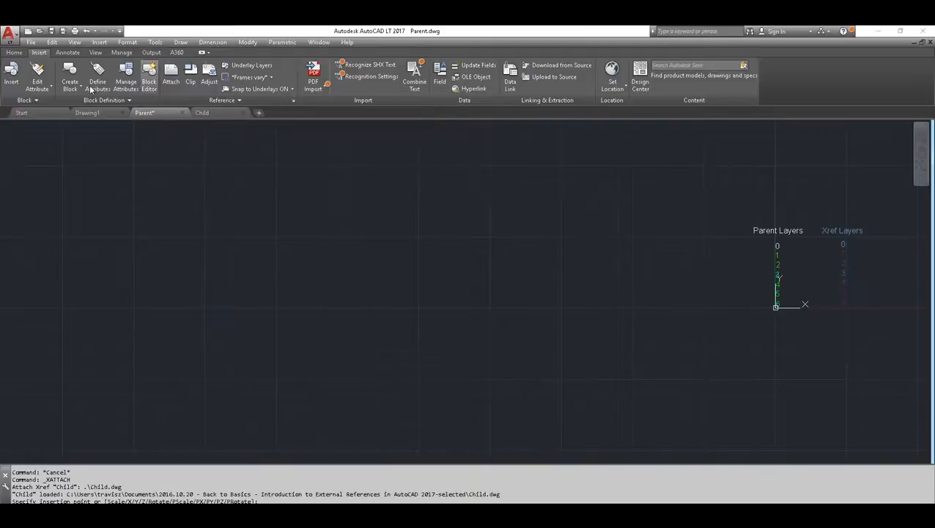
# Review the Parent and Child layers in the Layer Properties Manager, close it, and inspect both layer lists up close in the drawing
pyautogui.click(14, 52)
pyautogui.click(326, 74)
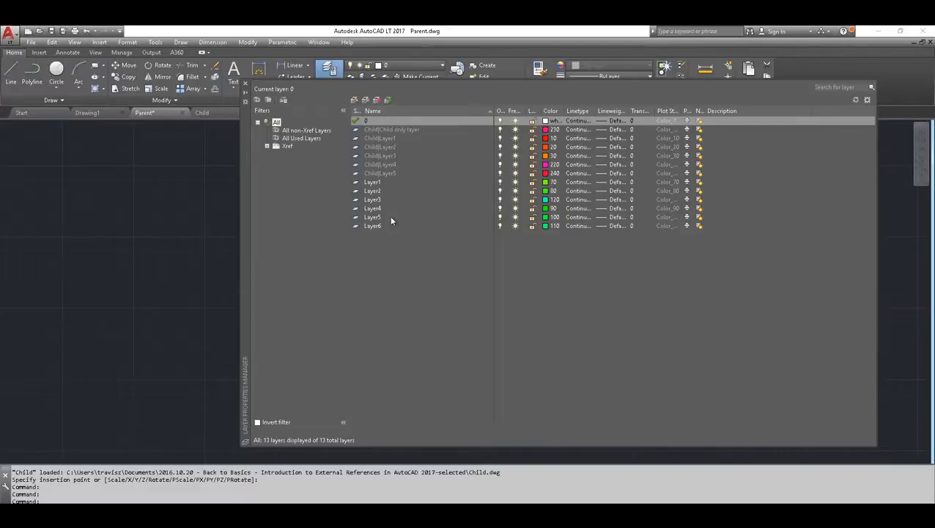
pyautogui.click(245, 84)
pyautogui.moveTo(657, 246); pyautogui.dragTo(232, 233, button='middle')
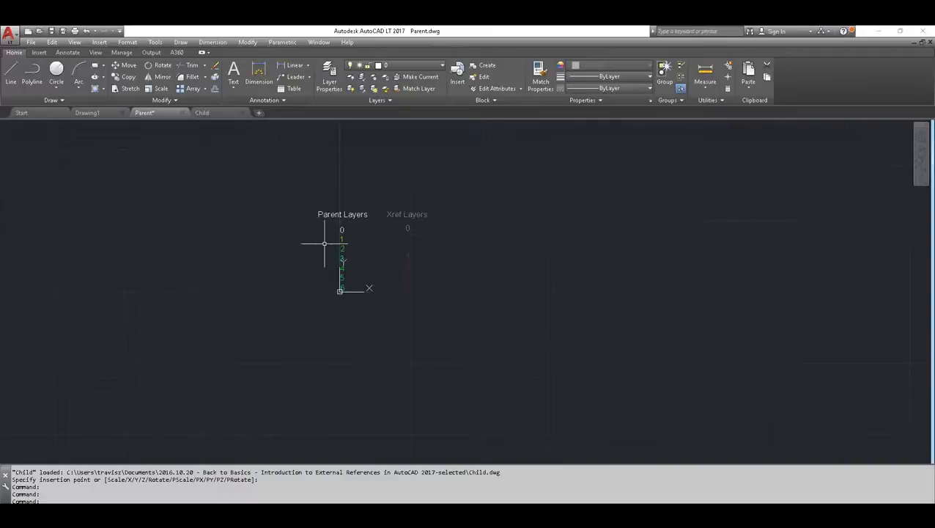
pyautogui.scroll(3, 353, 245)
pyautogui.moveTo(405, 234); pyautogui.dragTo(400, 249, button='middle')
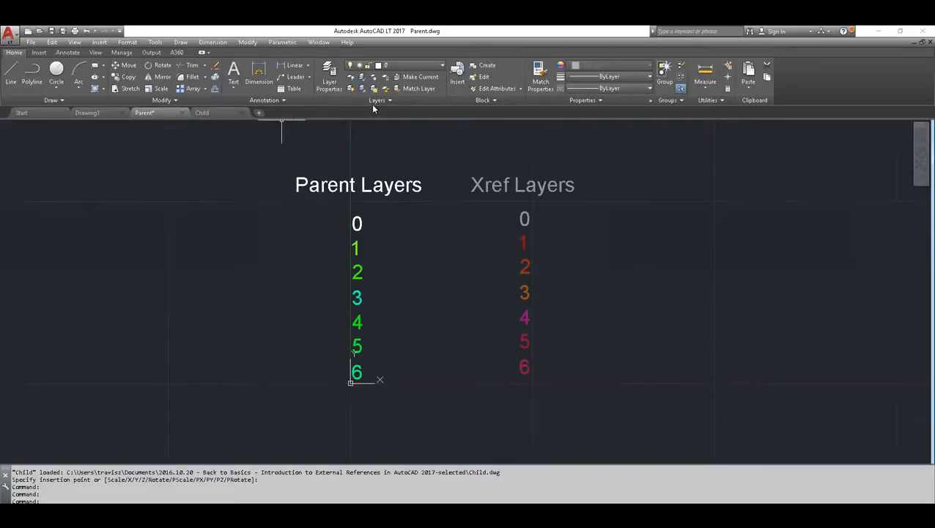
# Try a much stronger Xref fading, and reduce the fading until the Xref Layers text displays in full color
pyautogui.scroll(-1, 245, 103)
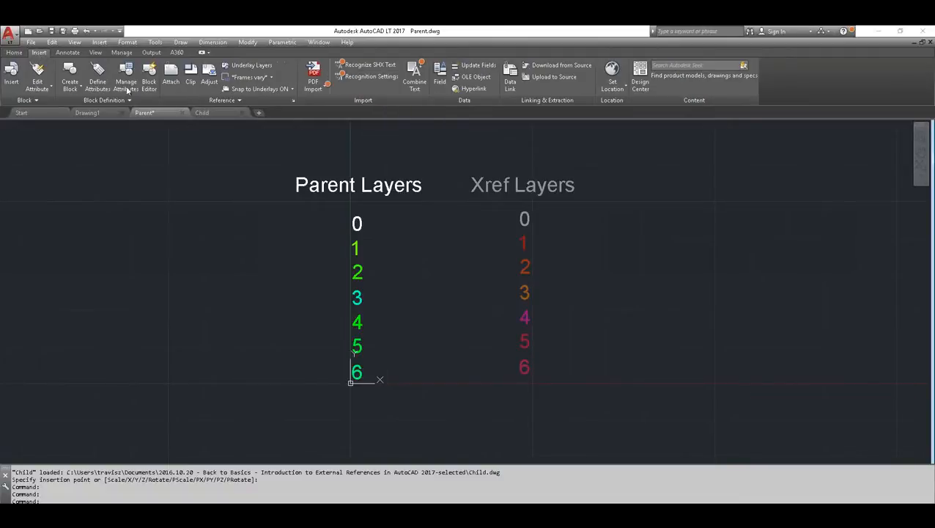
pyautogui.click(235, 102)
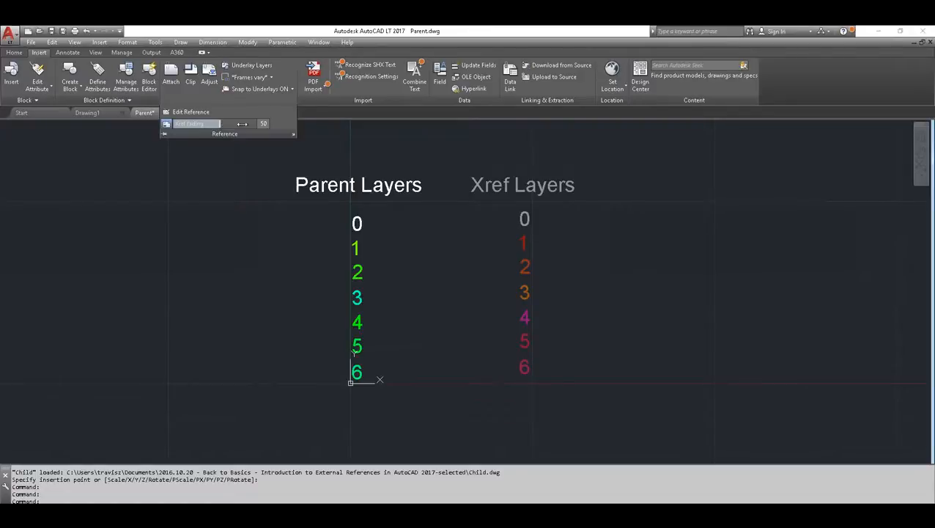
pyautogui.moveTo(220, 124); pyautogui.dragTo(274, 122)
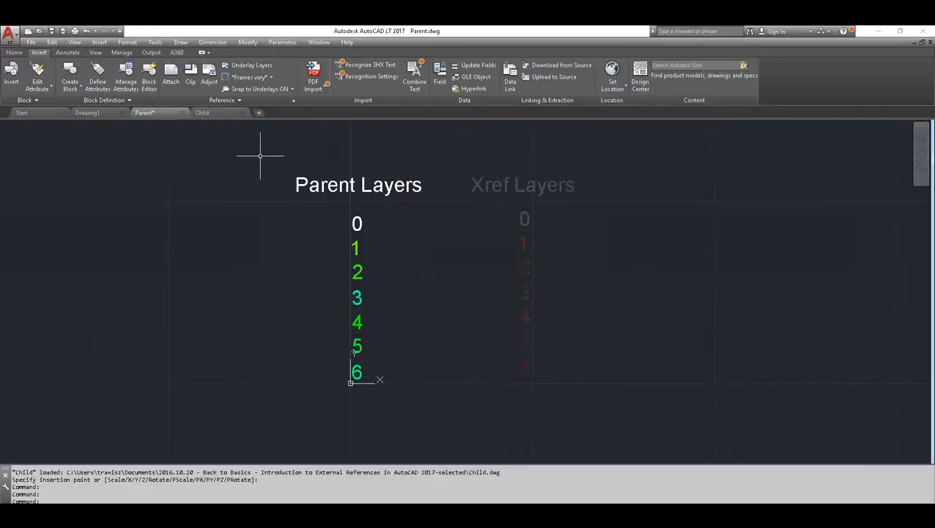
pyautogui.click(242, 101)
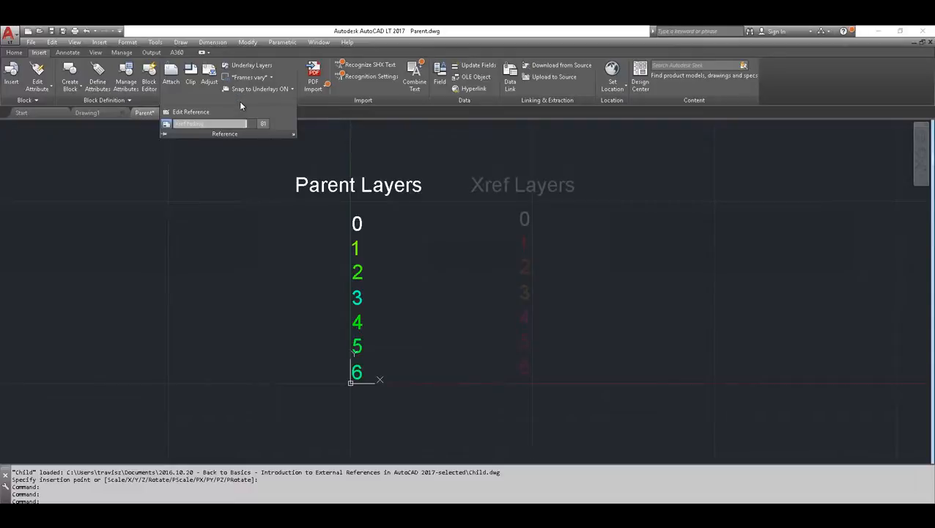
pyautogui.moveTo(263, 123); pyautogui.dragTo(174, 123)
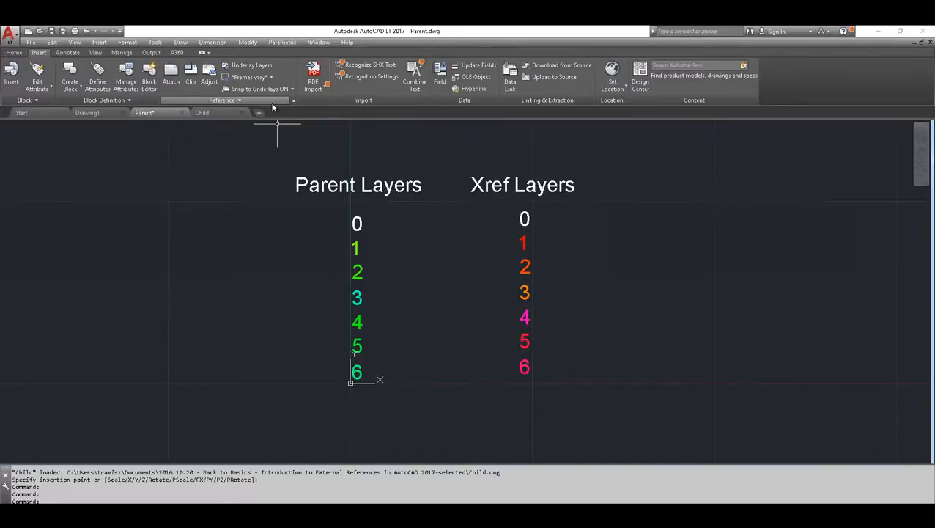
# Bind the Child reference into the Parent drawing with the Bind type, and close the External References palette
pyautogui.moveTo(207, 117)
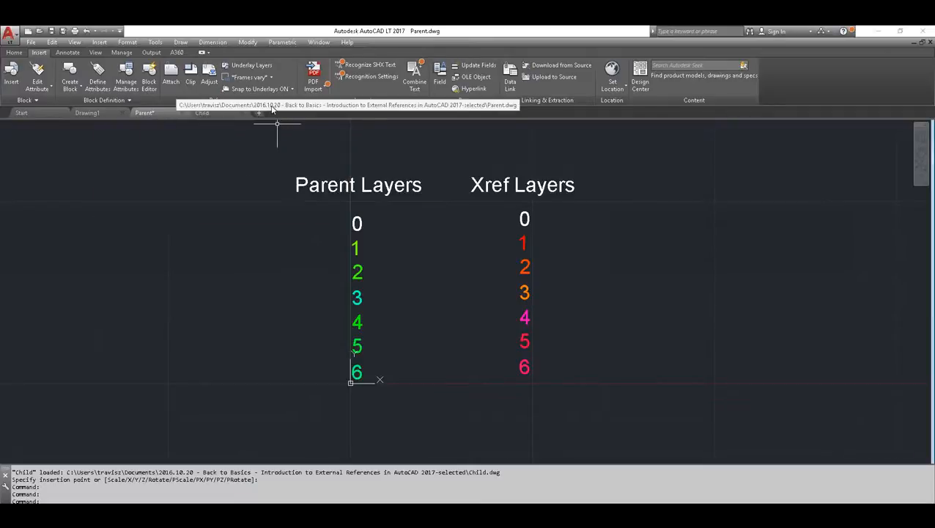
pyautogui.click(292, 99)
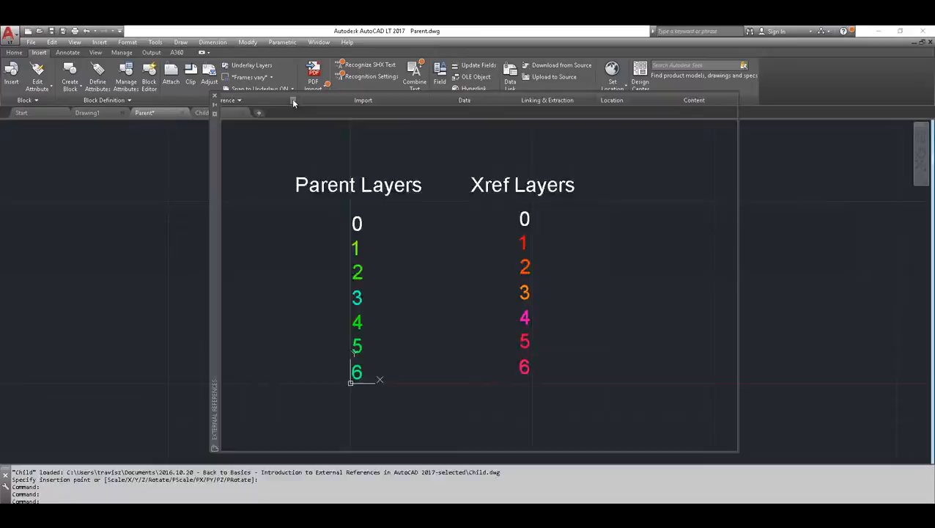
pyautogui.moveTo(215, 176); pyautogui.dragTo(327, 163)
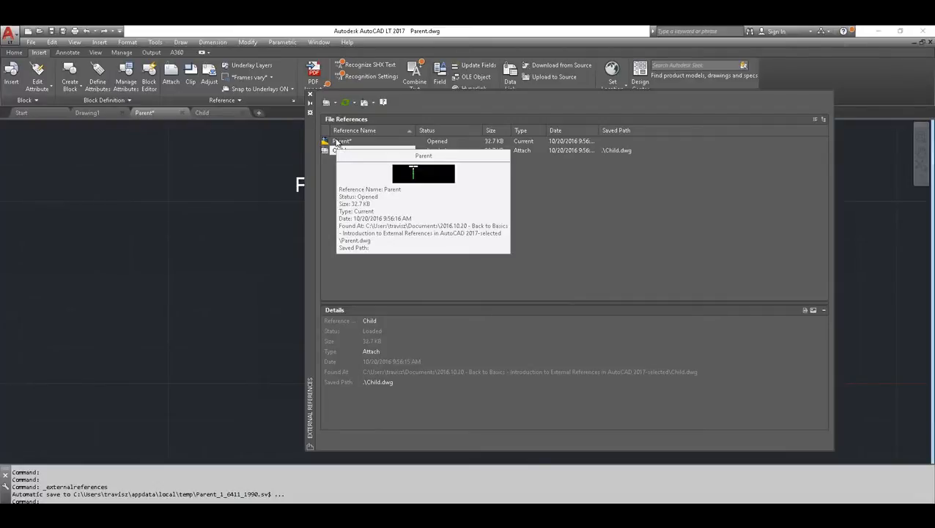
pyautogui.click(335, 142)
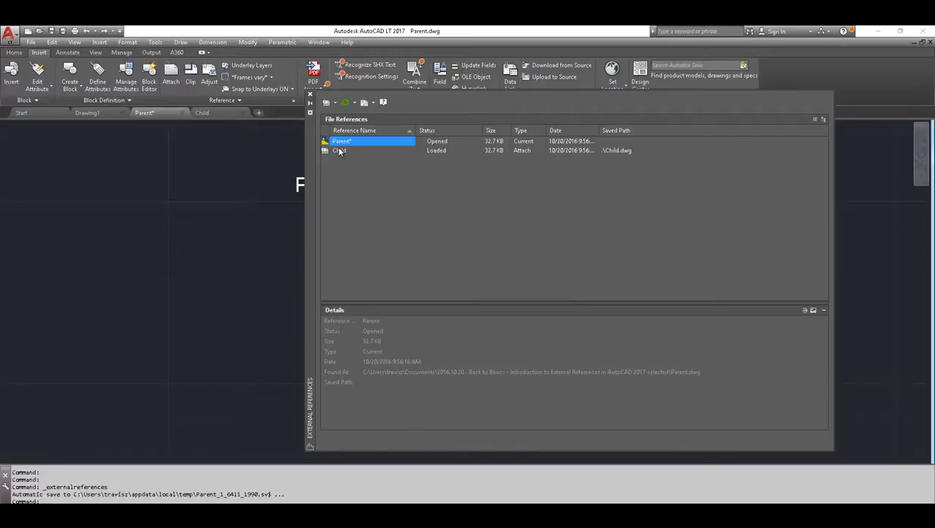
pyautogui.click(340, 150)
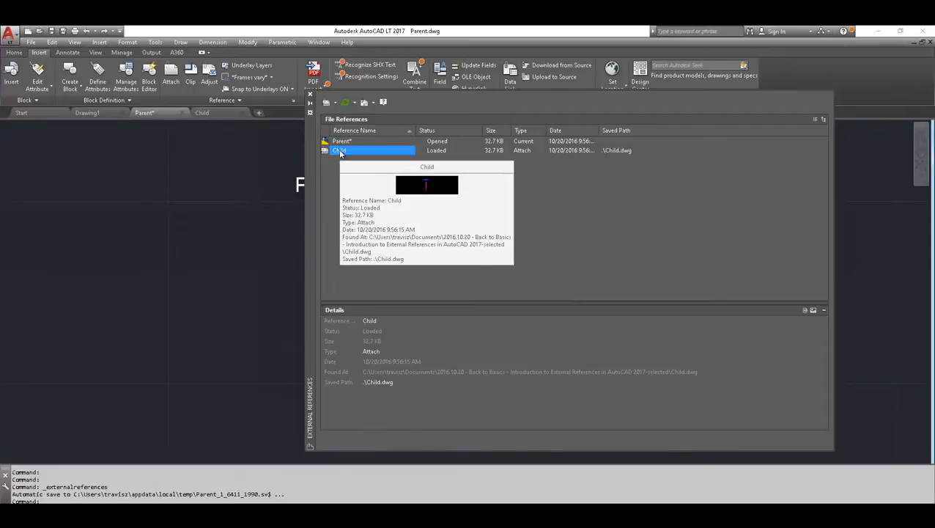
pyautogui.rightClick(340, 152)
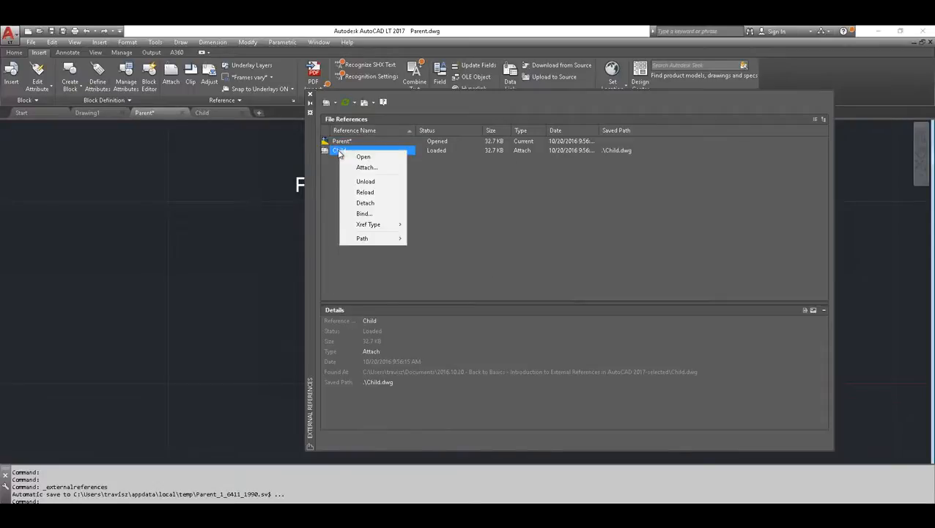
pyautogui.click(362, 214)
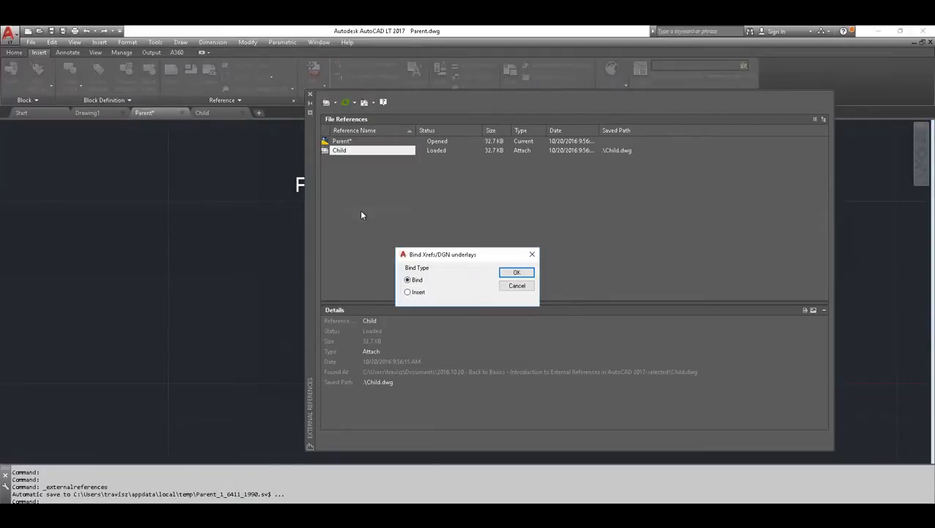
pyautogui.click(408, 292)
pyautogui.click(407, 280)
pyautogui.click(517, 272)
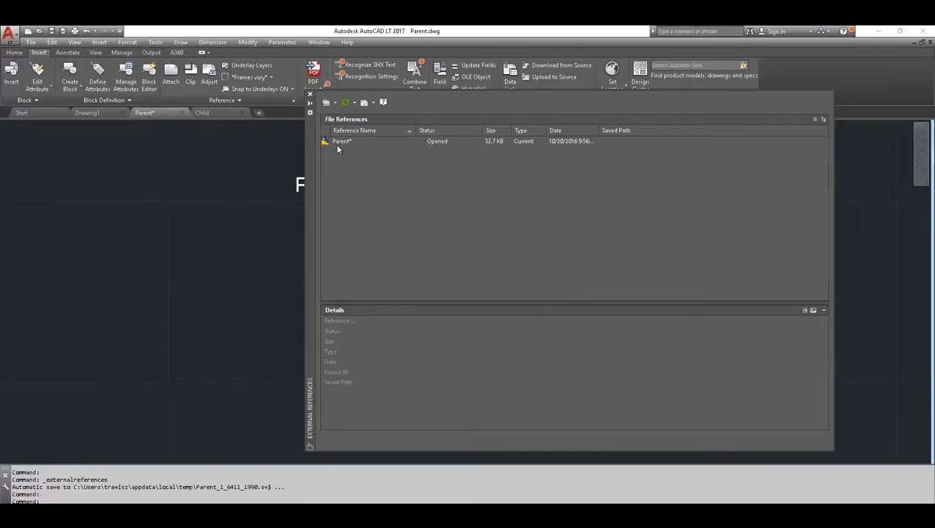
pyautogui.click(310, 94)
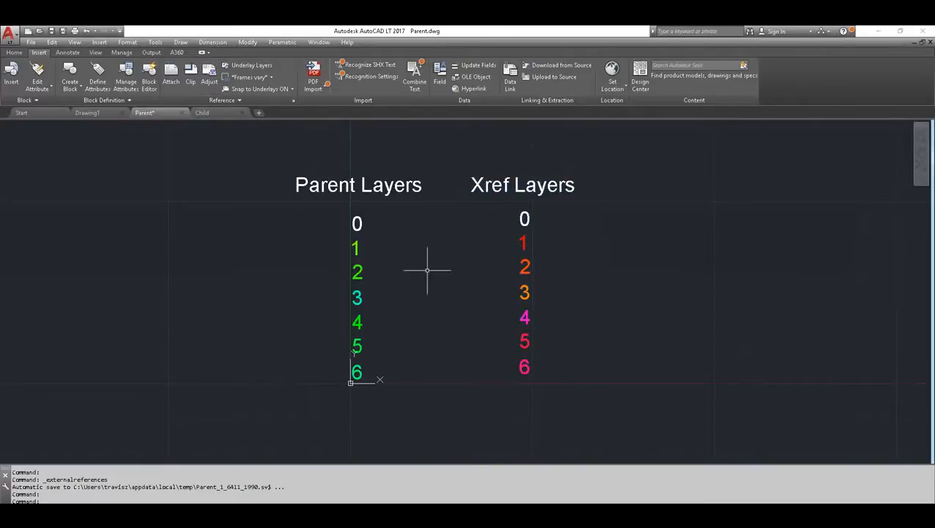
# Examine the names of the bound Child layers in the Layer Properties Manager, compare them with the drawing's layer lists, and close the manager
pyautogui.click(16, 53)
pyautogui.click(327, 70)
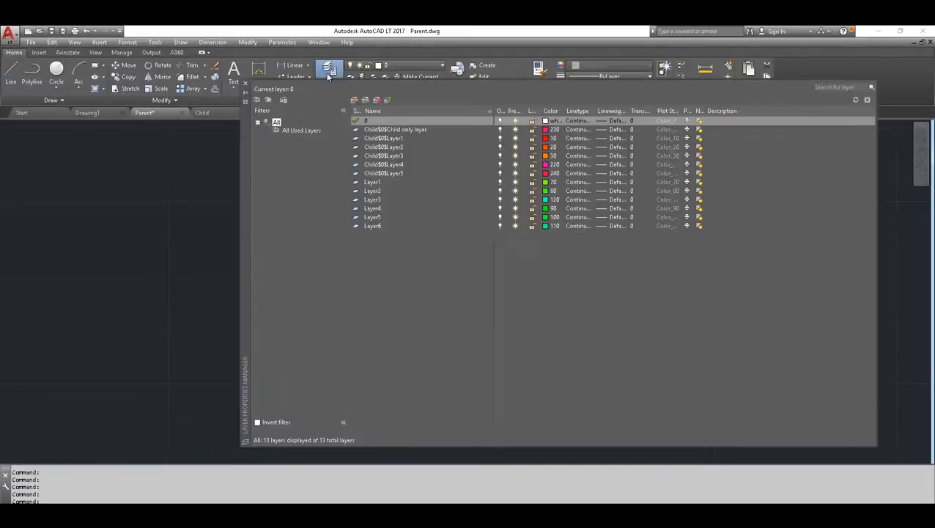
pyautogui.click(381, 173)
pyautogui.click(380, 165)
pyautogui.click(377, 156)
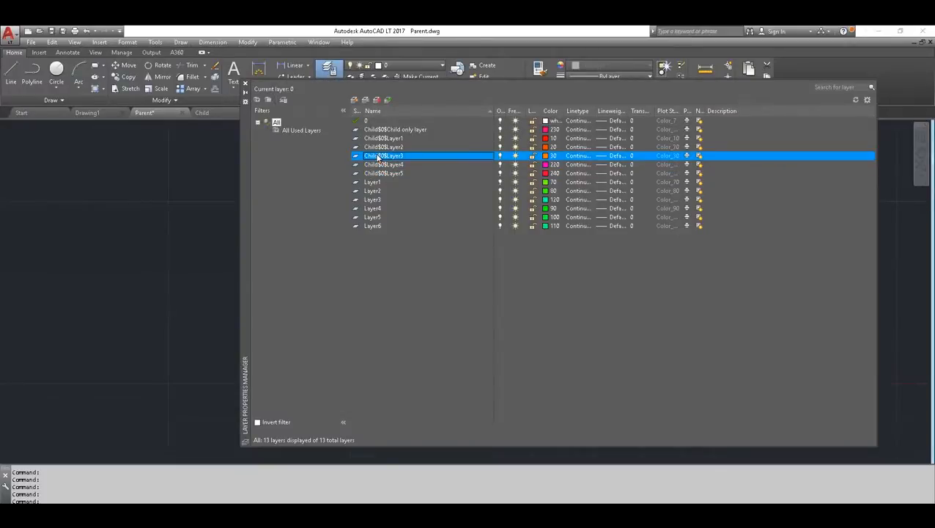
pyautogui.click(378, 148)
pyautogui.click(380, 139)
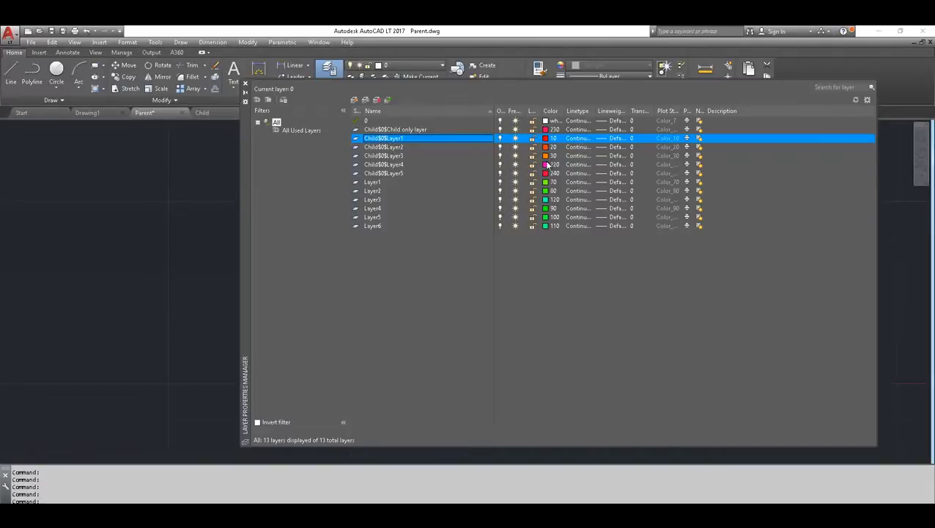
pyautogui.click(389, 172)
pyautogui.click(391, 163)
pyautogui.click(390, 154)
pyautogui.click(388, 139)
pyautogui.click(246, 85)
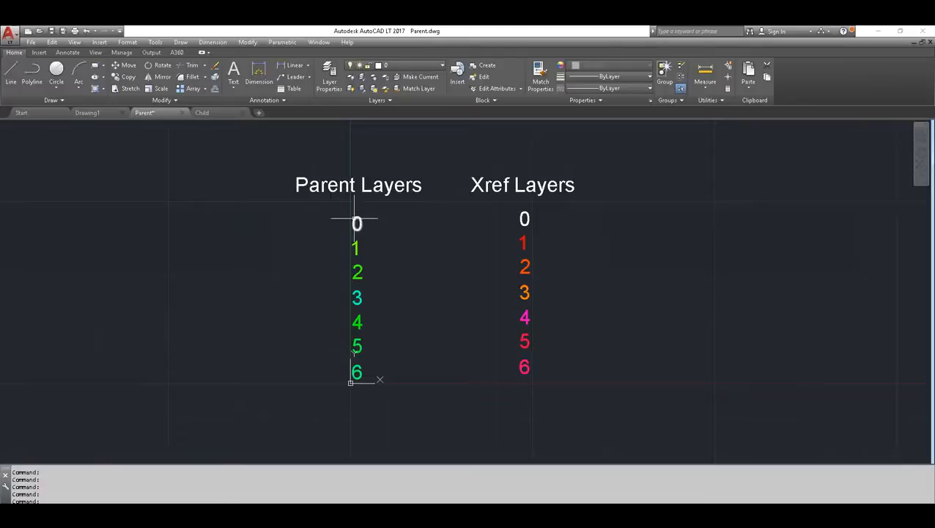
pyautogui.moveTo(354, 218)
pyautogui.click(330, 73)
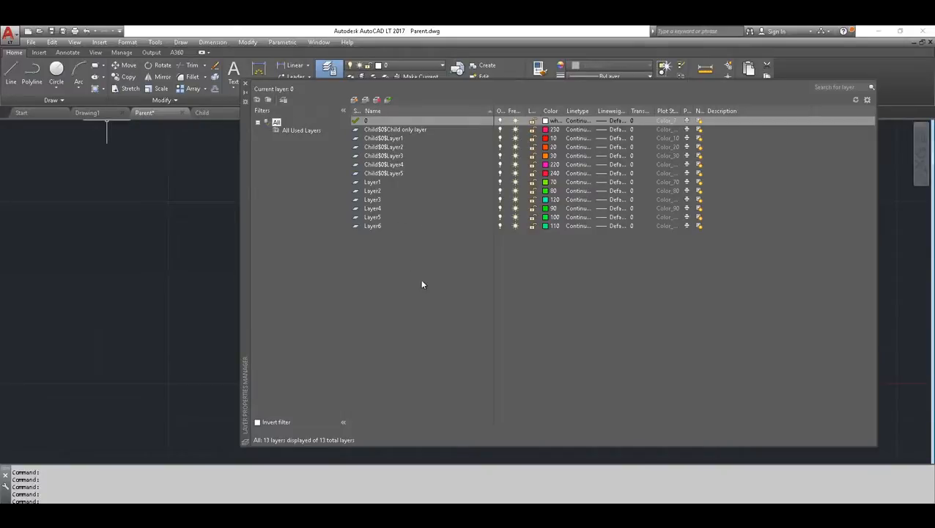
pyautogui.click(246, 87)
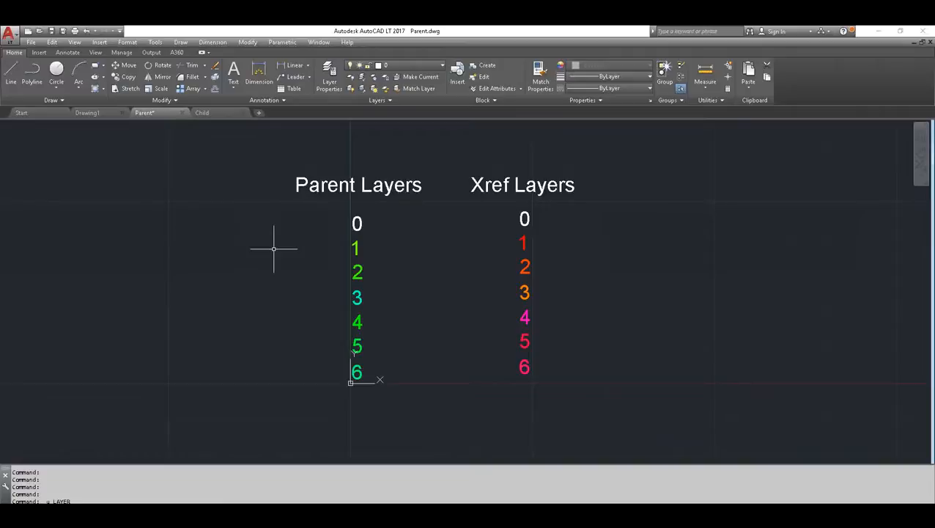
# Undo the binding of the Child reference in the Parent drawing
pyautogui.hotkey('ctrl', 'z')
pyautogui.hotkey('ctrl', 'z')
pyautogui.hotkey('ctrl', 'z')
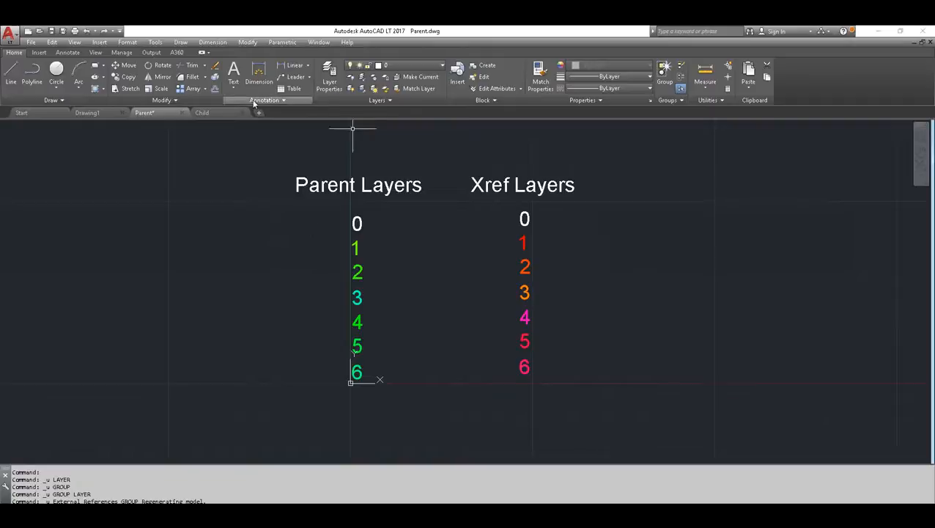
# Bind the Child reference into the Parent drawing with the Insert type, and close the External References palette
pyautogui.click(39, 52)
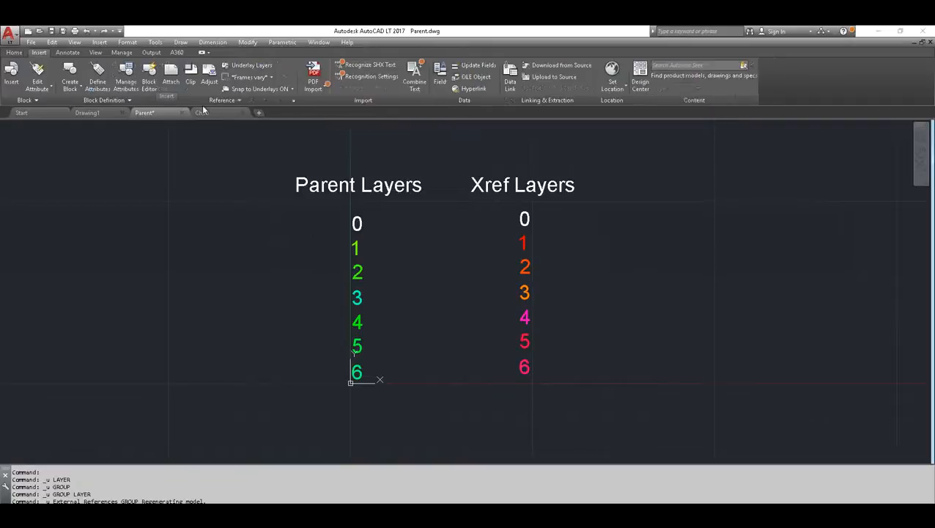
pyautogui.click(293, 100)
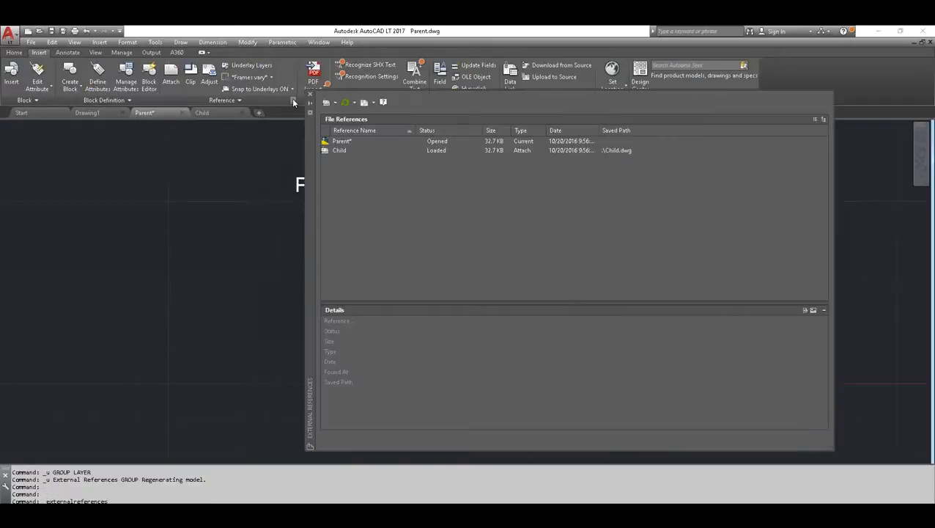
pyautogui.click(336, 151)
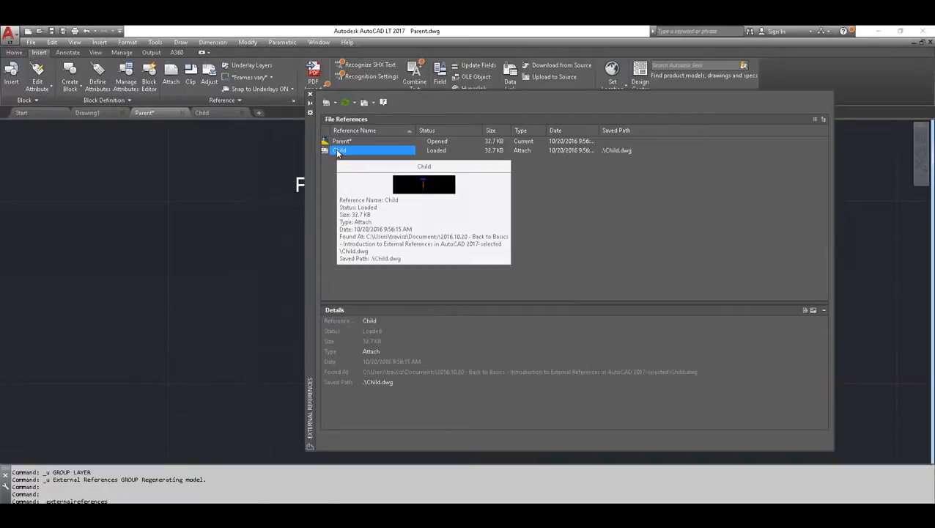
pyautogui.rightClick(337, 152)
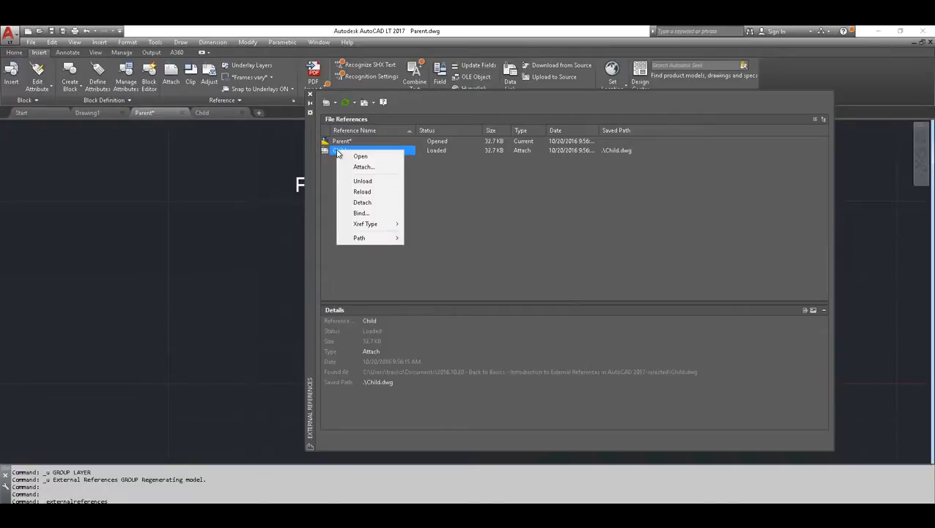
pyautogui.click(360, 212)
pyautogui.click(409, 291)
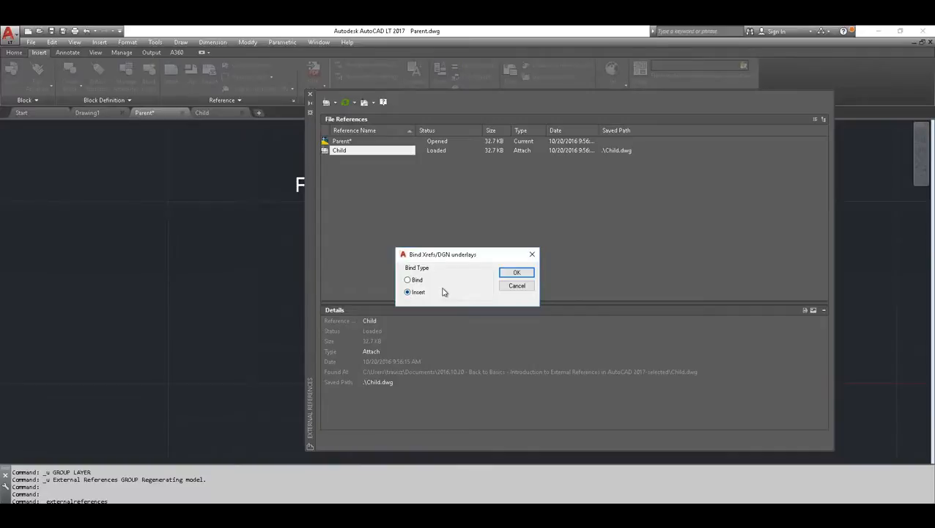
pyautogui.click(517, 274)
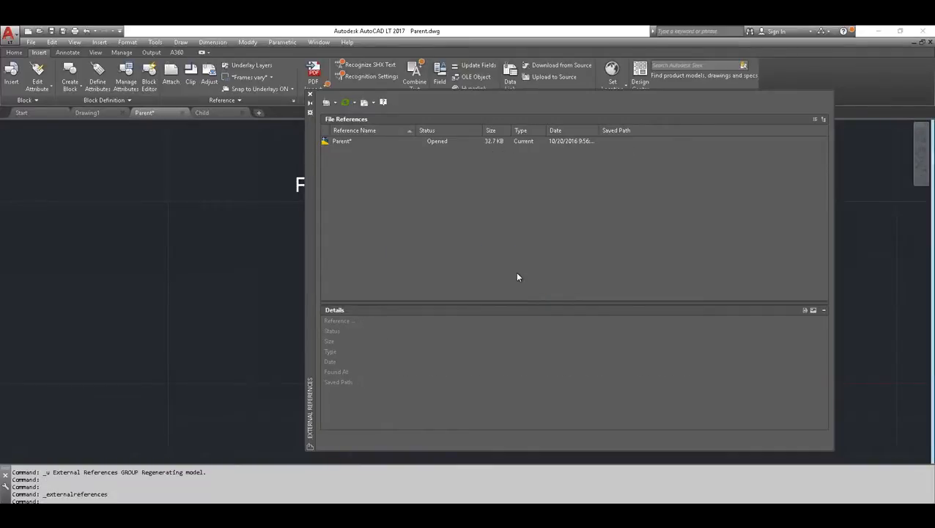
pyautogui.click(341, 142)
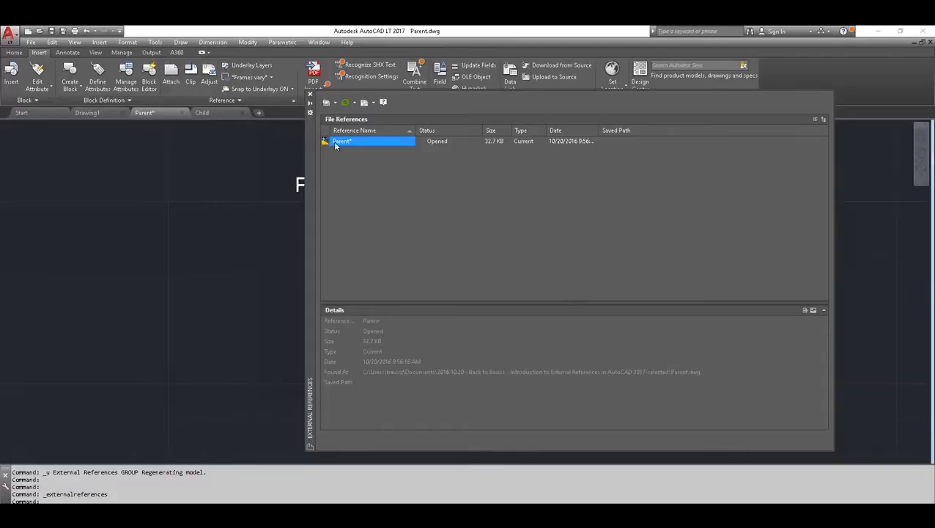
pyautogui.click(309, 95)
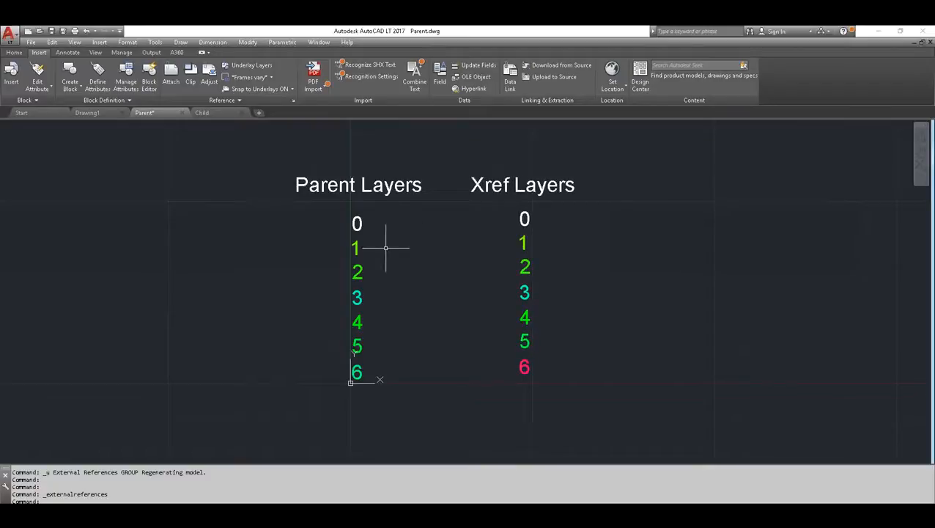
# Examine the Parent drawing's layer names and colors in the Layer Properties Manager, including Child only layer, compare them with both text lists, and close the manager
pyautogui.click(17, 54)
pyautogui.click(326, 75)
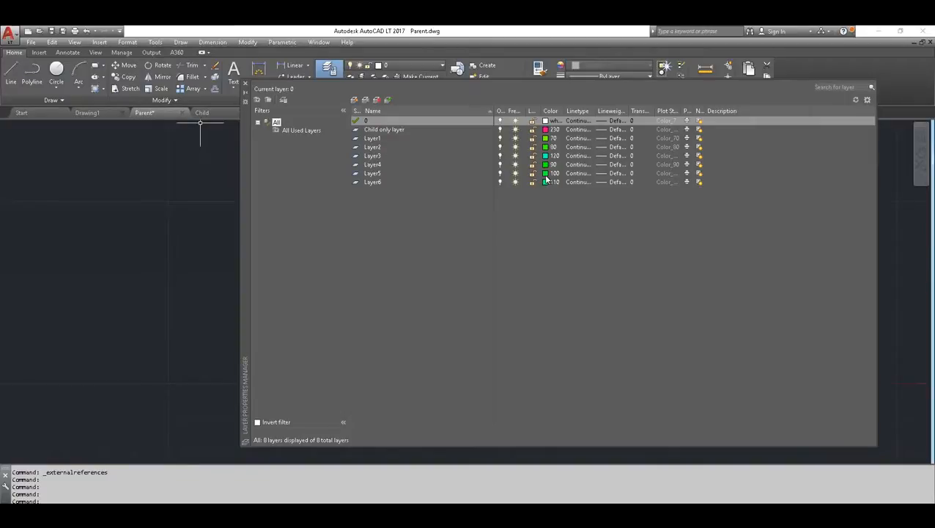
pyautogui.moveTo(248, 167)
pyautogui.mouseDown()
pyautogui.moveTo(216, 311)
pyautogui.moveTo(204, 323)
pyautogui.moveTo(205, 411)
pyautogui.moveTo(218, 454)
pyautogui.mouseUp()
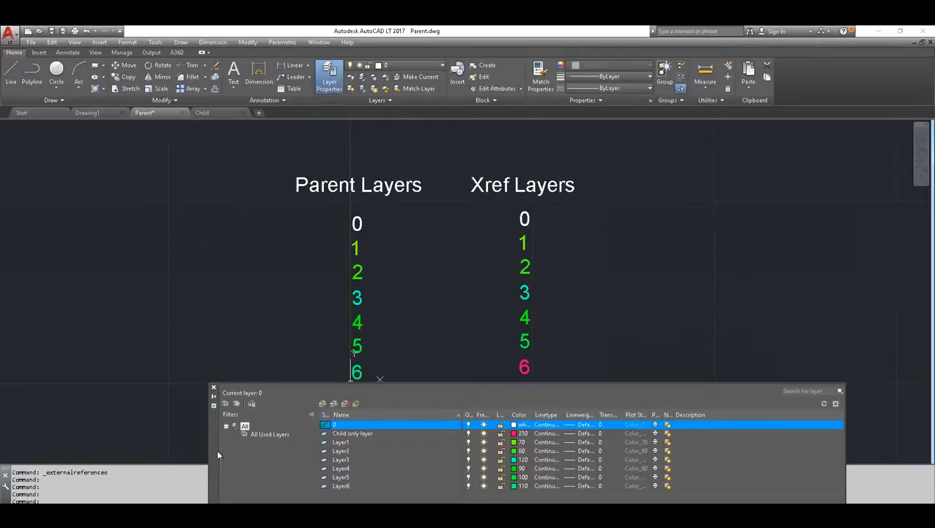
pyautogui.click(343, 435)
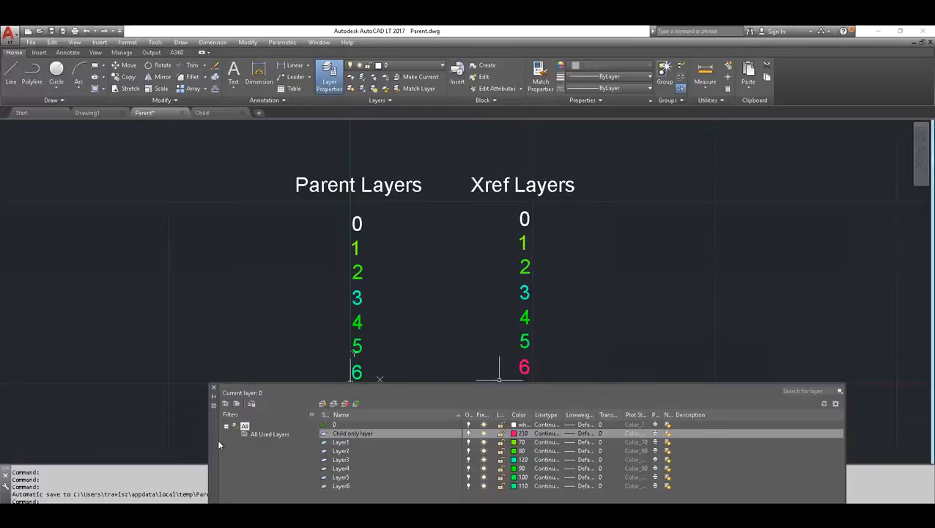
pyautogui.moveTo(214, 446); pyautogui.dragTo(183, 188)
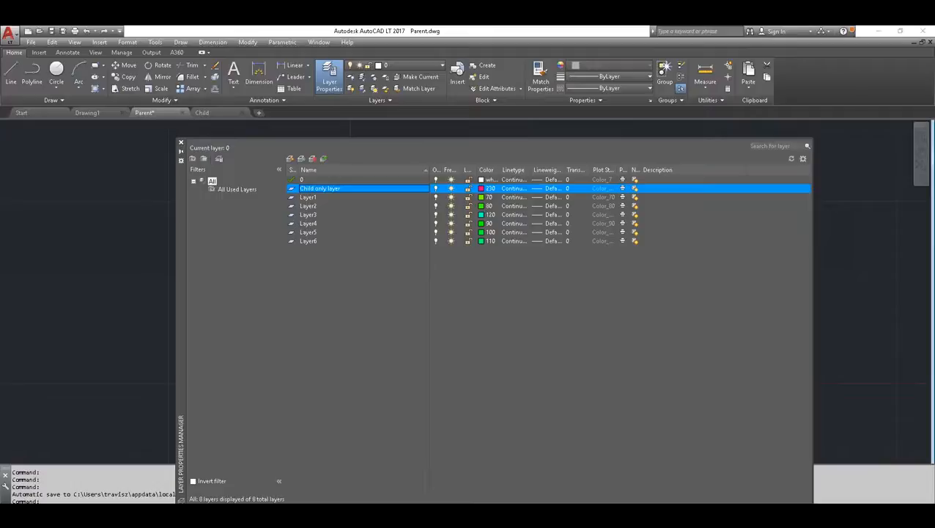
pyautogui.click(181, 143)
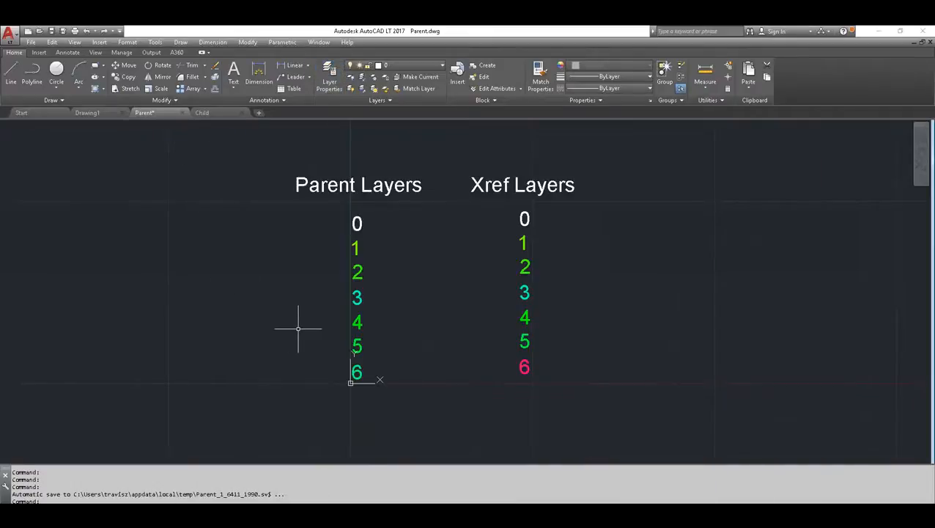
# Undo the Insert-type binding of the Child reference in the Parent drawing
pyautogui.scroll(-4, 302, 321)
pyautogui.scroll(4, 302, 319)
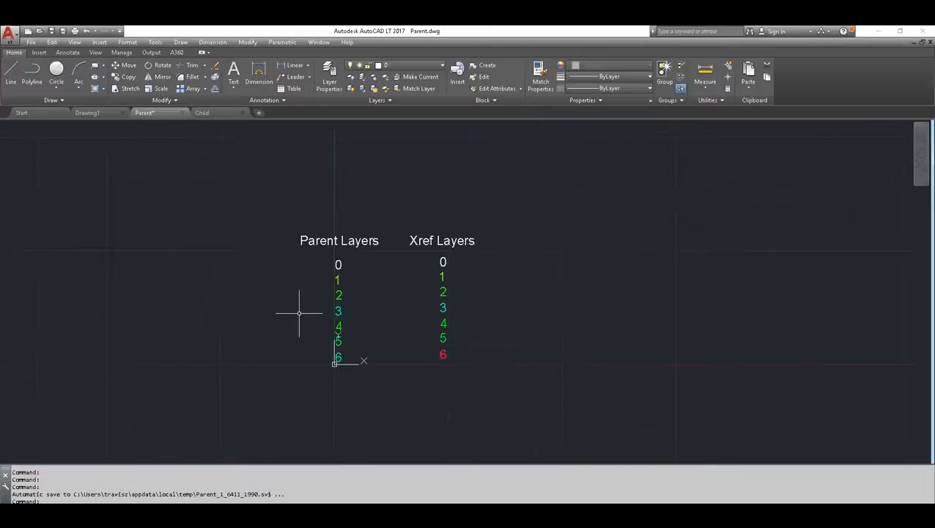
pyautogui.hotkey('ctrl', 'z')
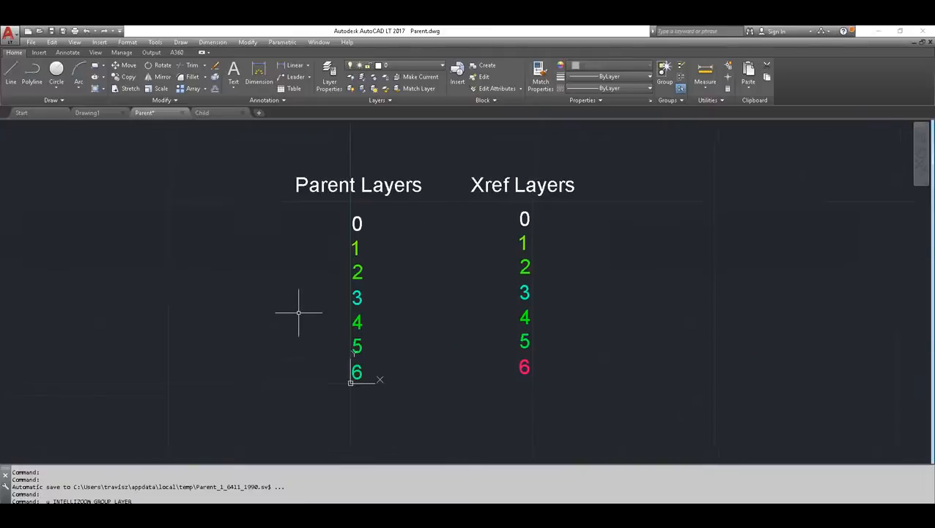
pyautogui.hotkey('ctrl', 'z')
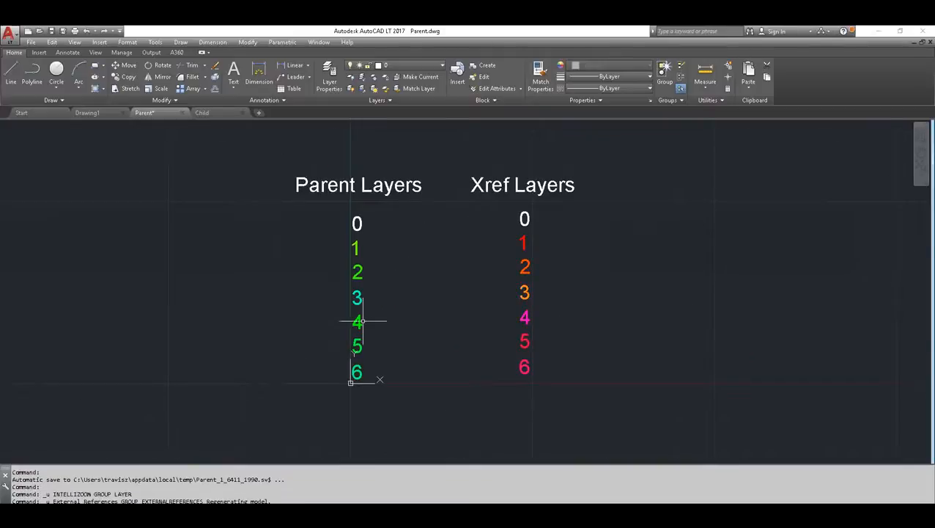
# Check the status of the Child reference in the External References palette, and close the palette
pyautogui.click(38, 53)
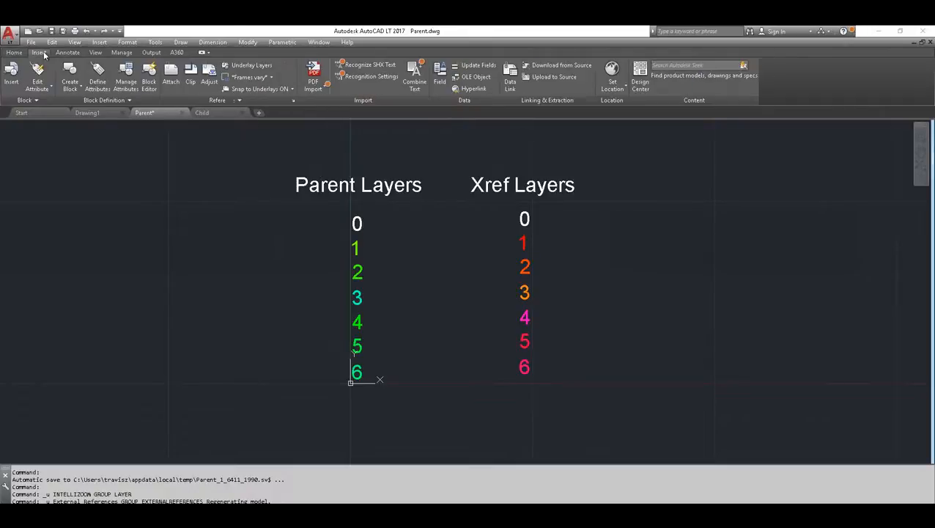
pyautogui.click(291, 103)
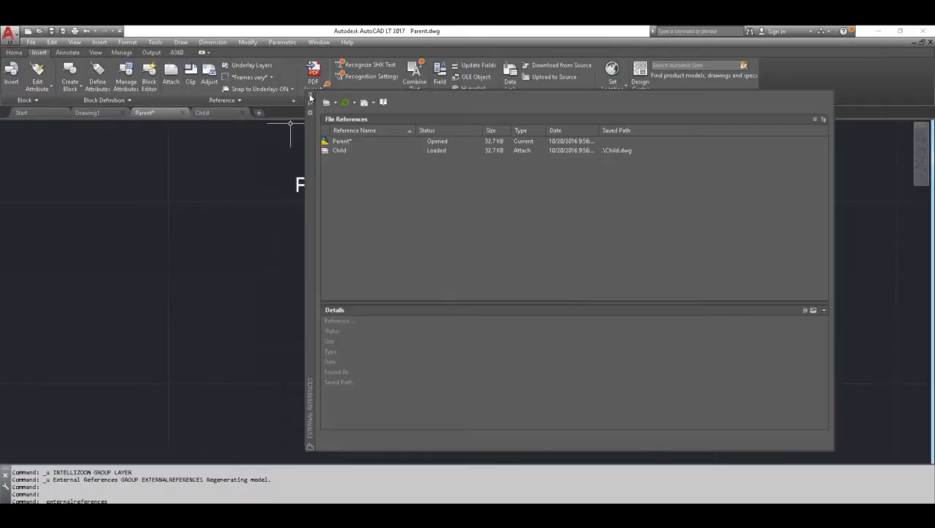
pyautogui.click(313, 96)
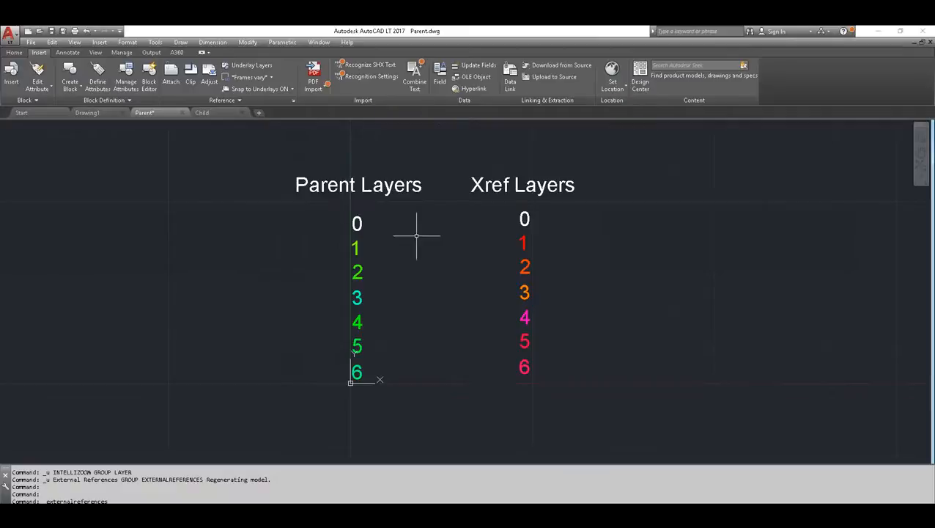
# Move the Xref Layers reference farther to the right, away from the Parent Layers text
pyautogui.click(524, 293)
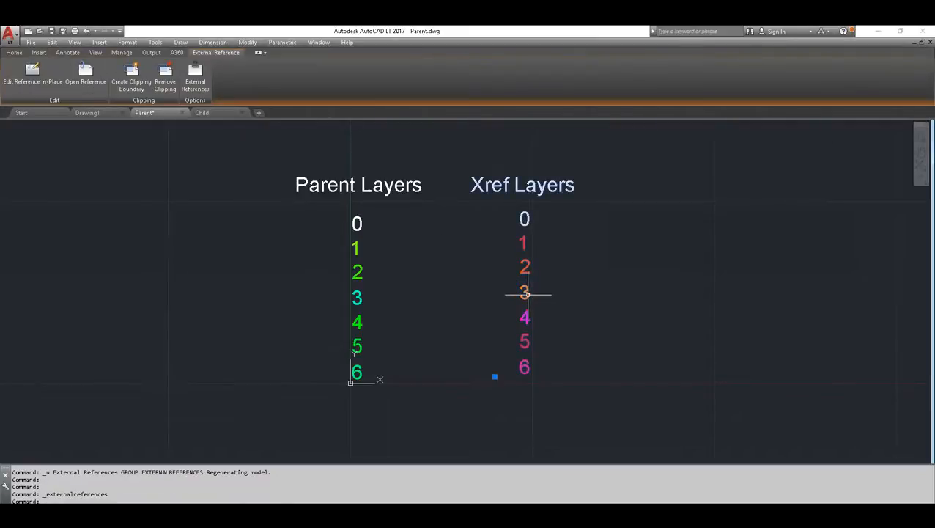
pyautogui.rightClick(527, 294)
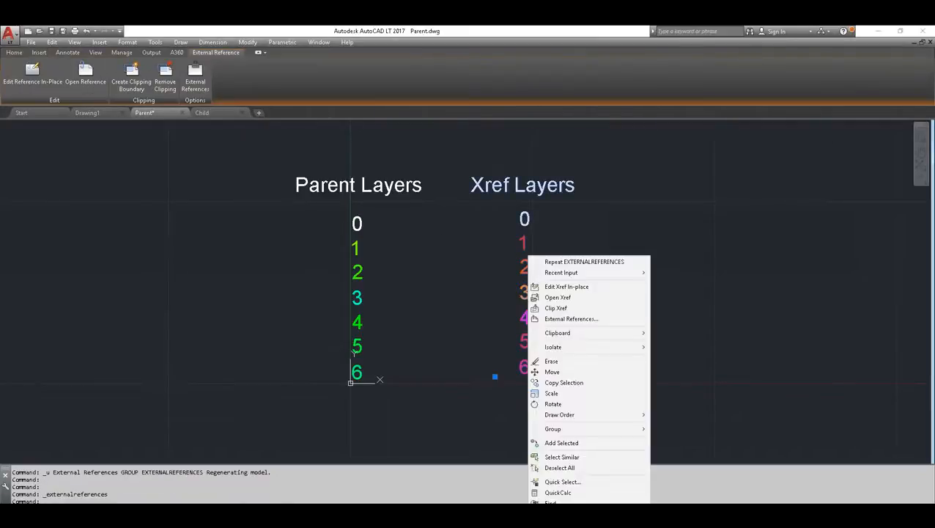
pyautogui.click(552, 372)
pyautogui.click(529, 339)
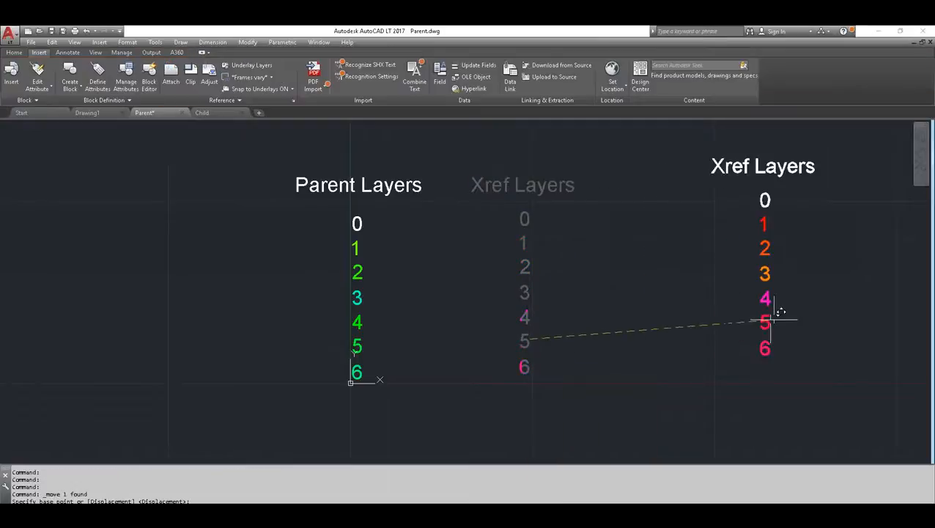
pyautogui.click(781, 316)
pyautogui.moveTo(683, 334); pyautogui.dragTo(557, 328, button='middle')
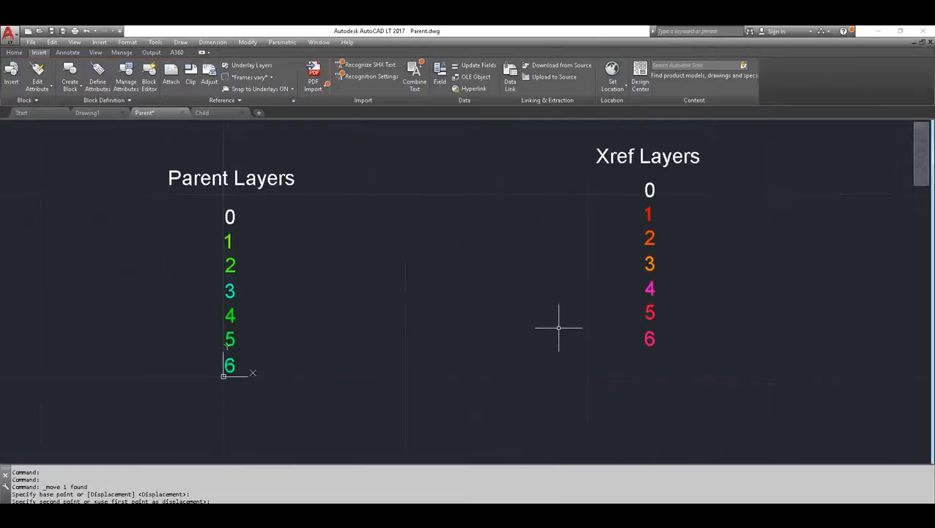
# Copy the Xref Layers reference three times, placing copies below right of it, beside the Parent Layers text and to that text's left
pyautogui.scroll(-2, 557, 328)
pyautogui.click(614, 305)
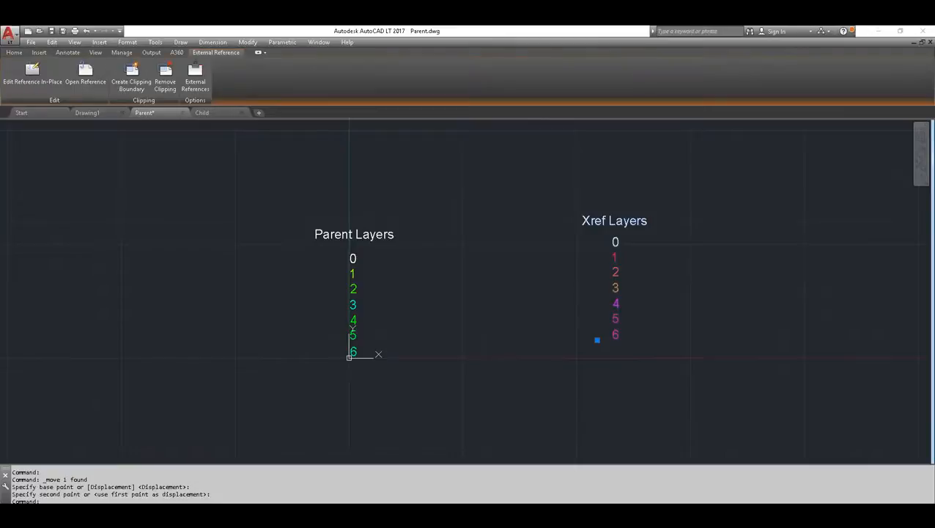
pyautogui.rightClick(614, 304)
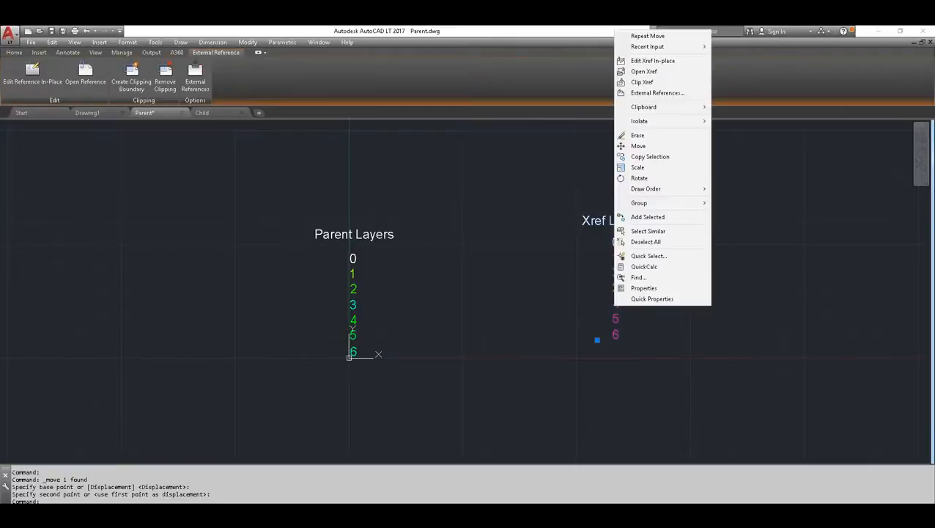
pyautogui.click(640, 156)
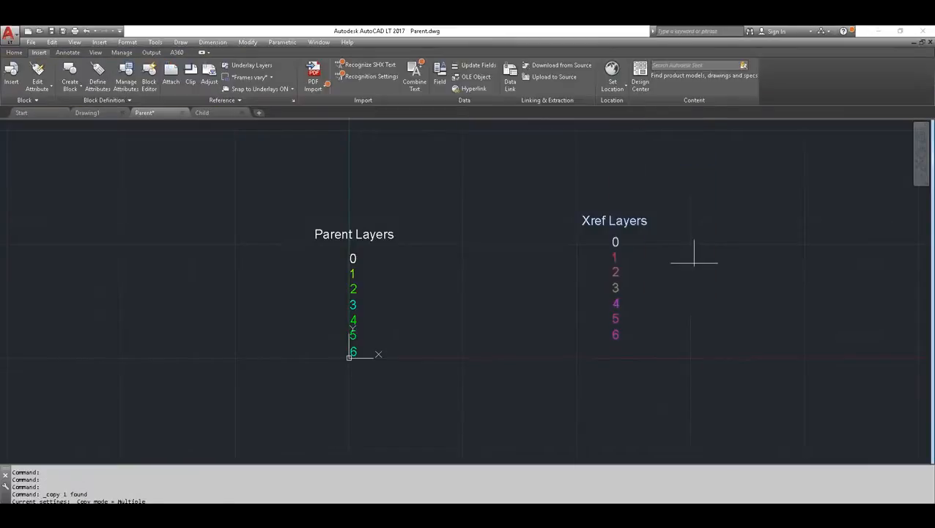
pyautogui.click(729, 310)
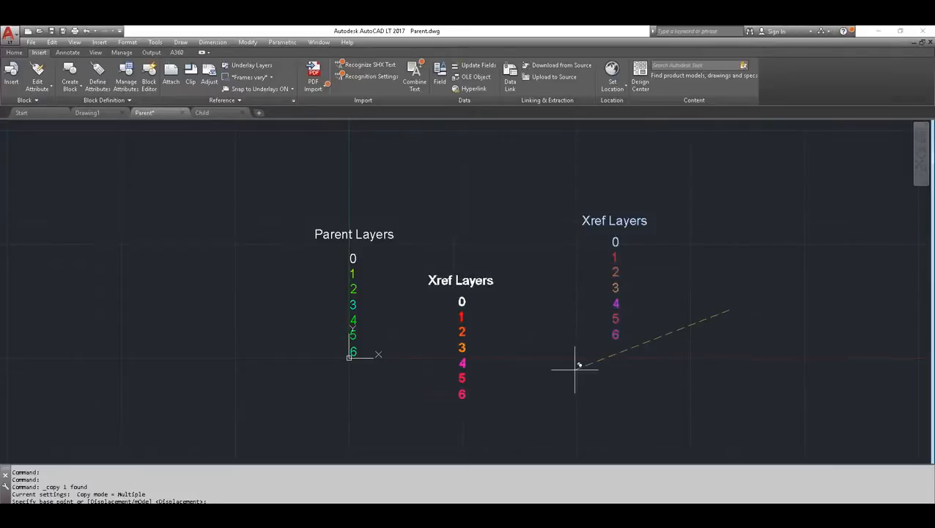
pyautogui.click(893, 357)
pyautogui.click(299, 267)
pyautogui.scroll(-5, 365, 293)
pyautogui.press('Return')
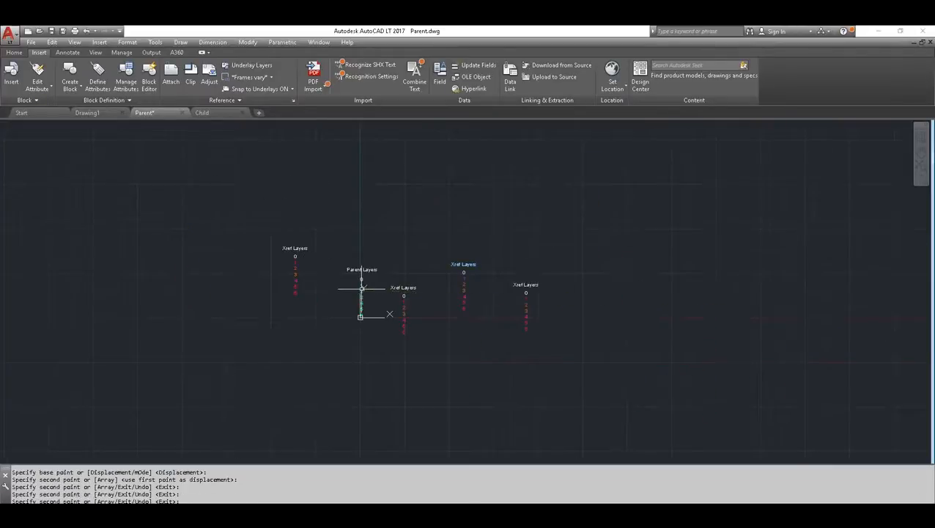
pyautogui.scroll(4, 452, 286)
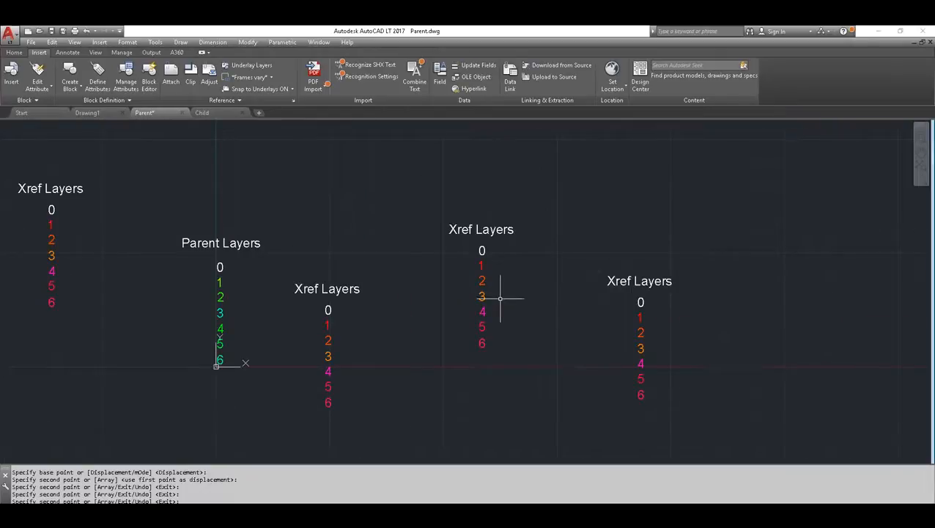
# Scale the rightmost Xref Layers copy by a factor of 3 about a base point near its 0 text
pyautogui.click(693, 401)
pyautogui.click(580, 258)
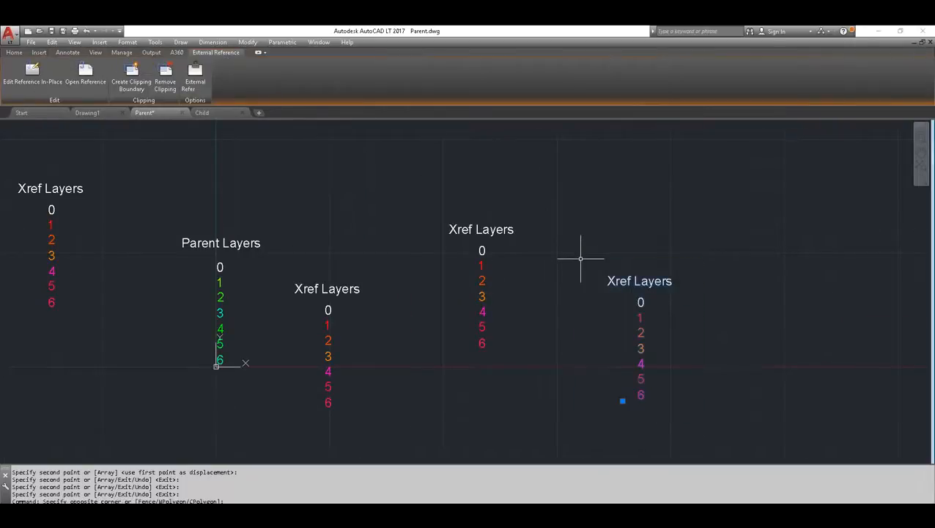
pyautogui.write('scale')
pyautogui.press('Return')
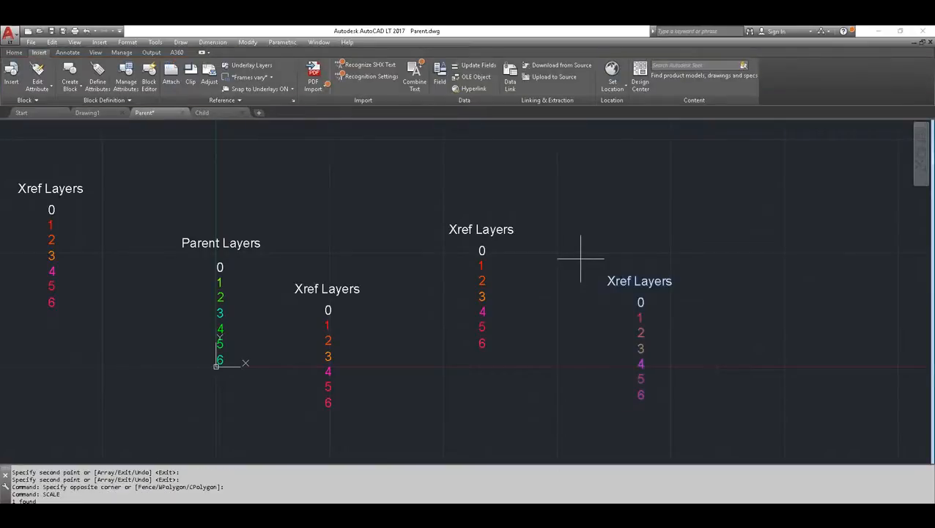
pyautogui.press('Return')
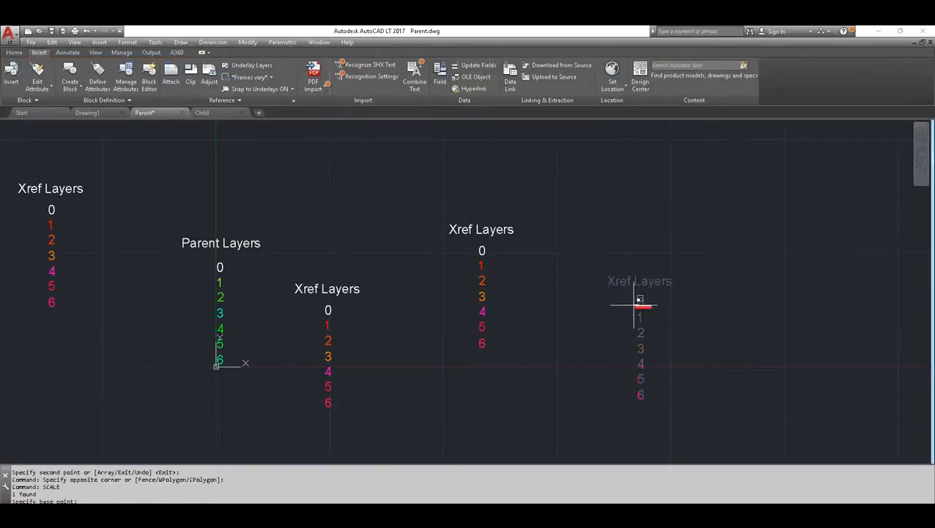
pyautogui.click(635, 304)
pyautogui.write('3')
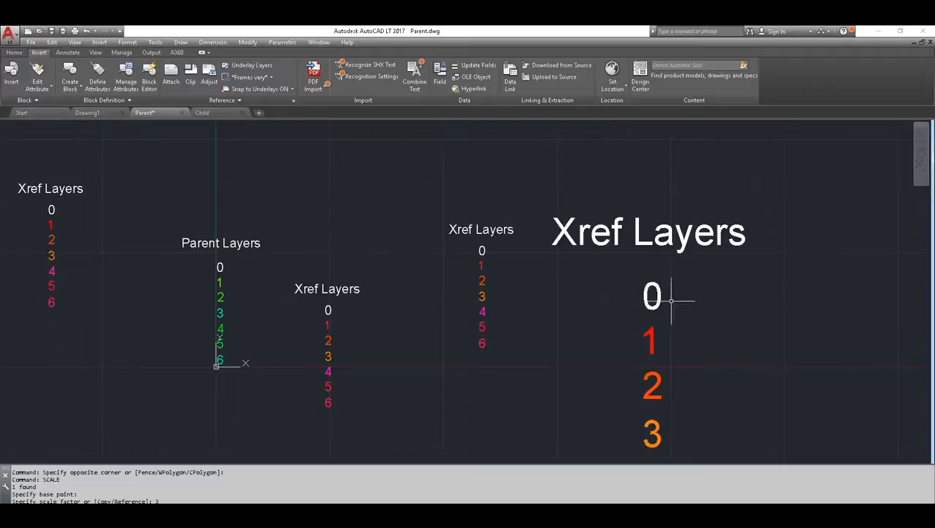
# Review how the copied and scaled Child references are listed in the External References palette, and close it
pyautogui.moveTo(669, 322); pyautogui.dragTo(686, 299, button='middle')
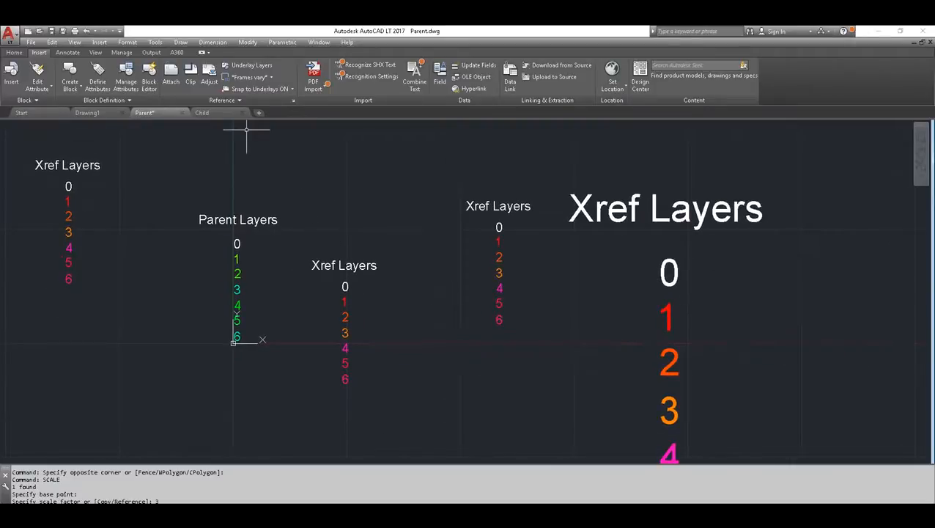
pyautogui.click(292, 102)
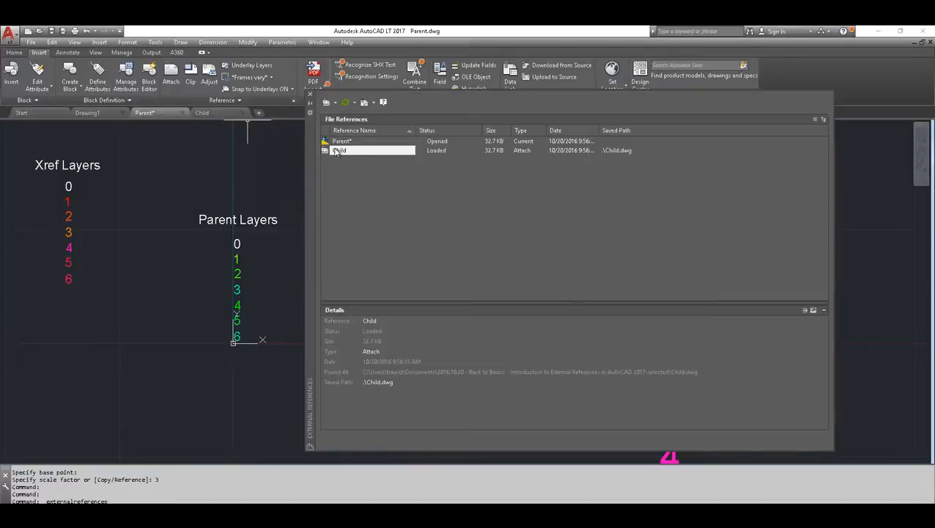
pyautogui.click(309, 95)
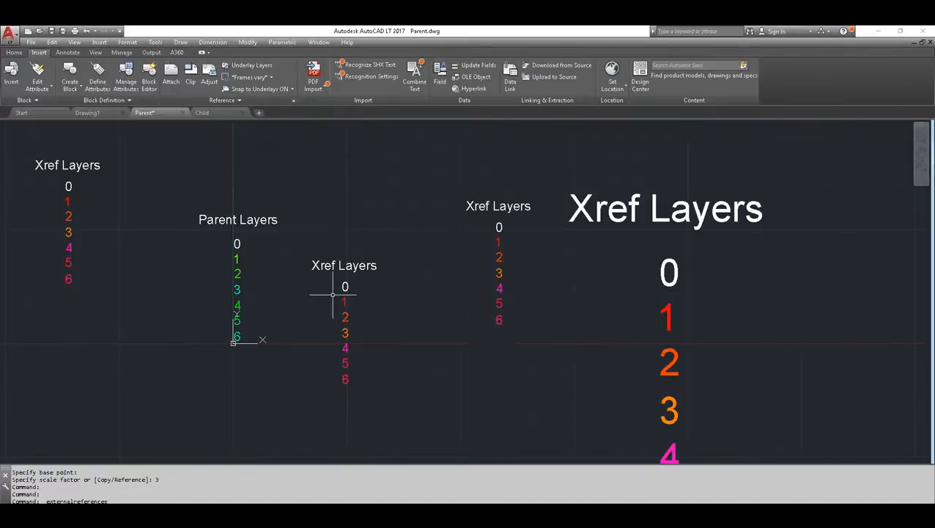
# Select the enlarged Xref Layers reference, examine the commands offered for it, and clear the selection
pyautogui.scroll(-2, 334, 293)
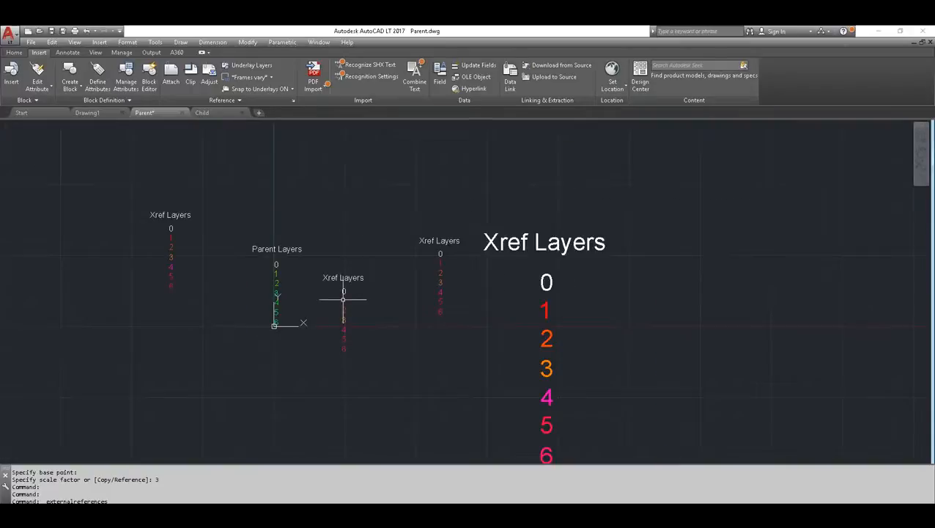
pyautogui.click(546, 314)
pyautogui.rightClick(546, 314)
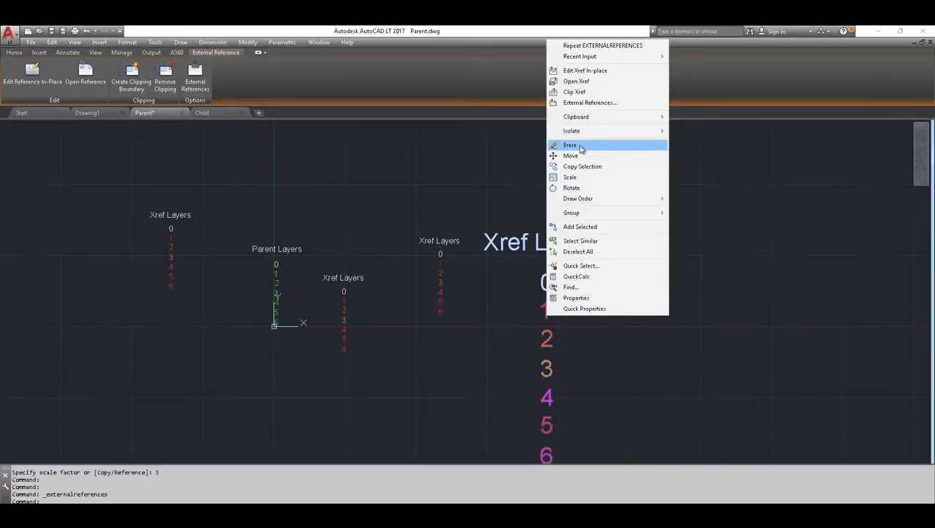
pyautogui.click(451, 238)
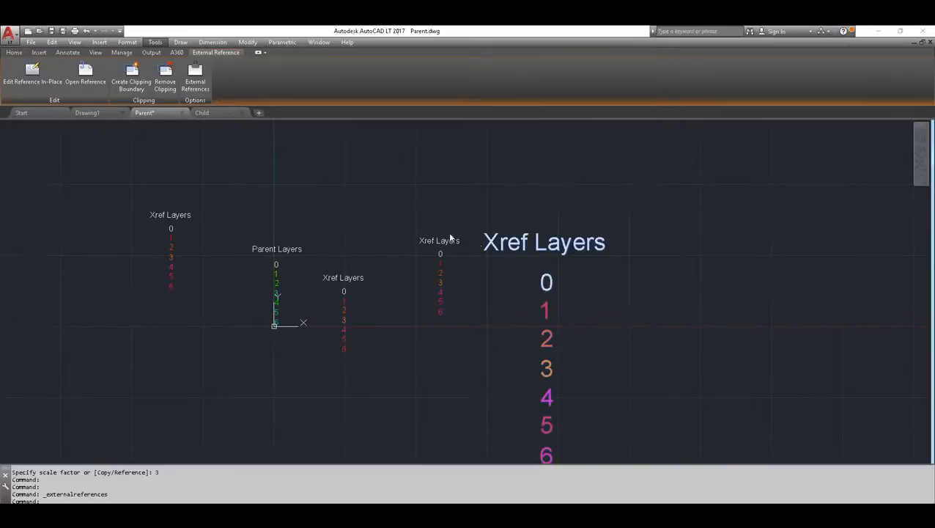
pyautogui.click(267, 165)
pyautogui.press('Escape')
pyautogui.press('Escape')
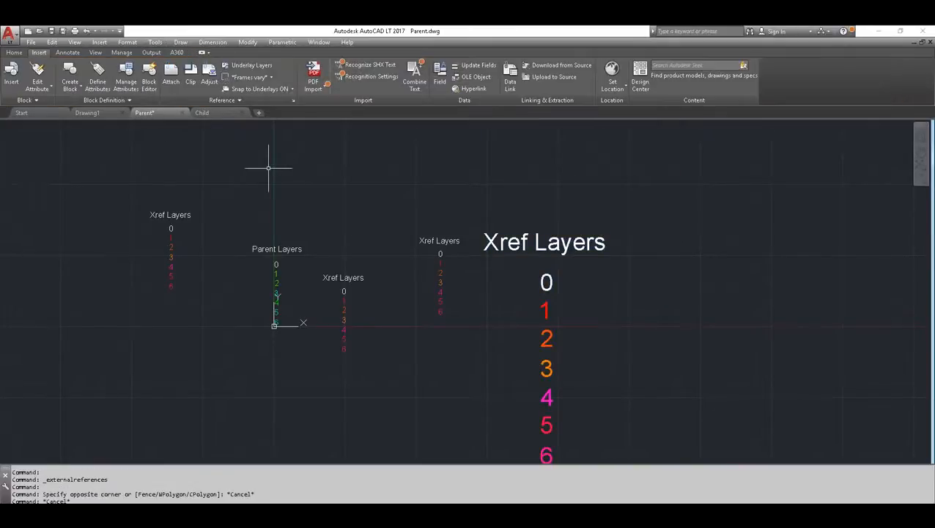
# Open the External References palette and examine the Child reference's Xref Type and Path options, its Found At location and its Saved Path
pyautogui.click(294, 100)
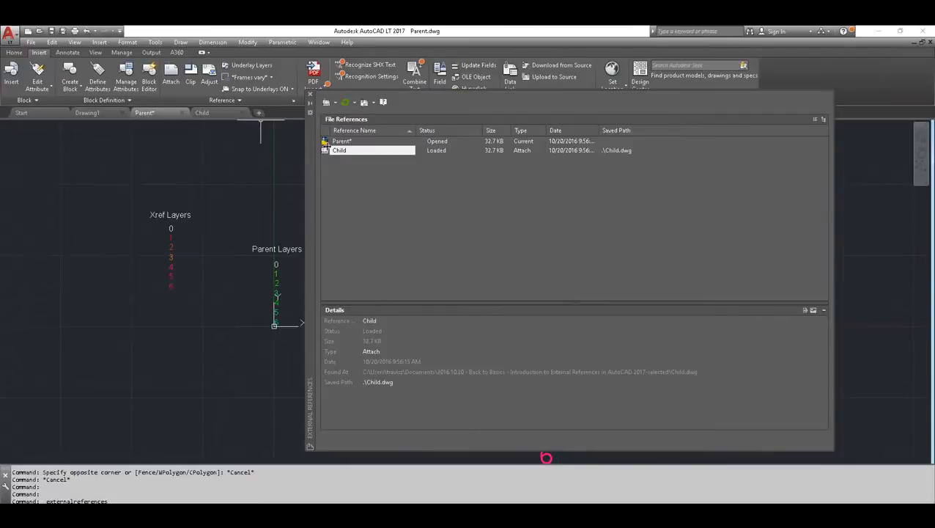
pyautogui.rightClick(327, 150)
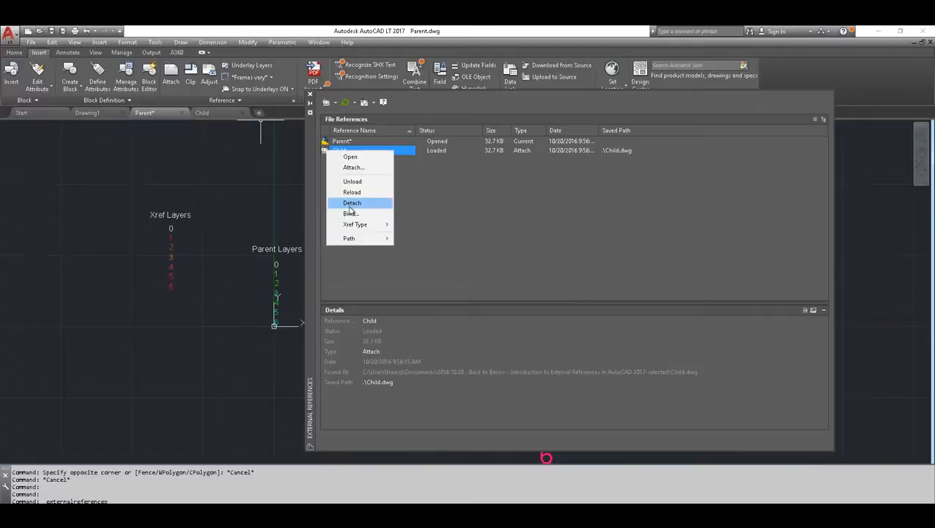
pyautogui.moveTo(372, 225)
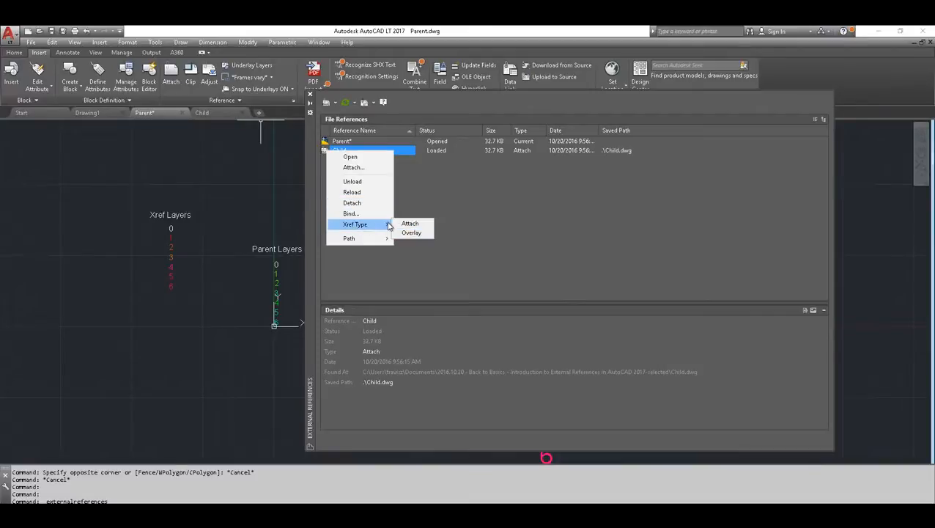
pyautogui.moveTo(374, 245)
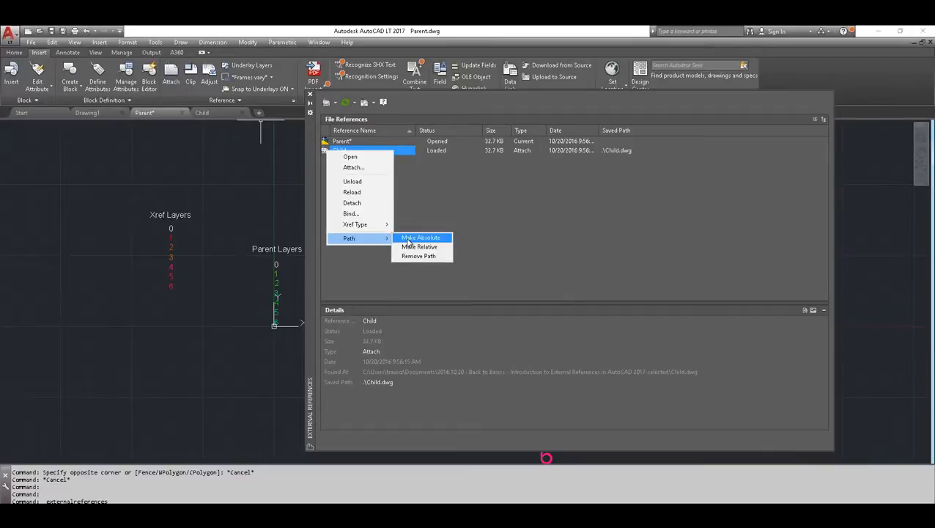
pyautogui.click(330, 377)
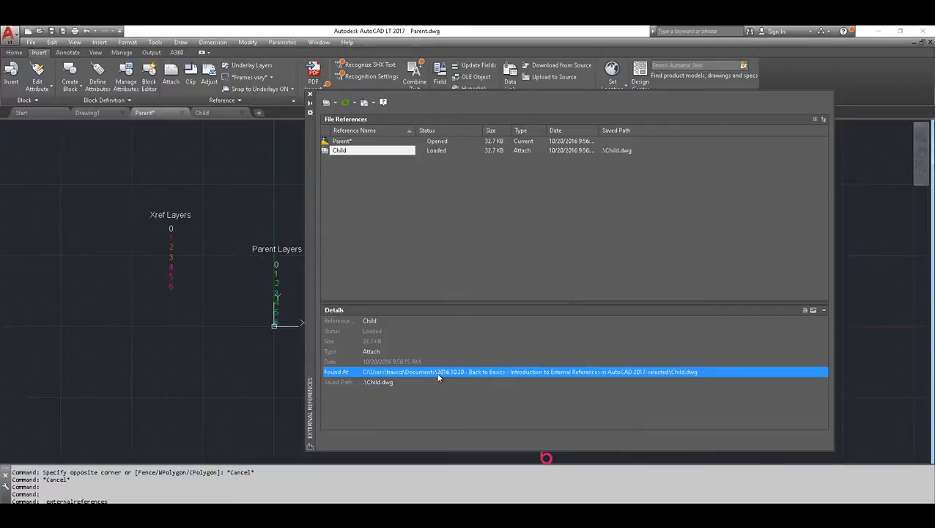
pyautogui.click(345, 382)
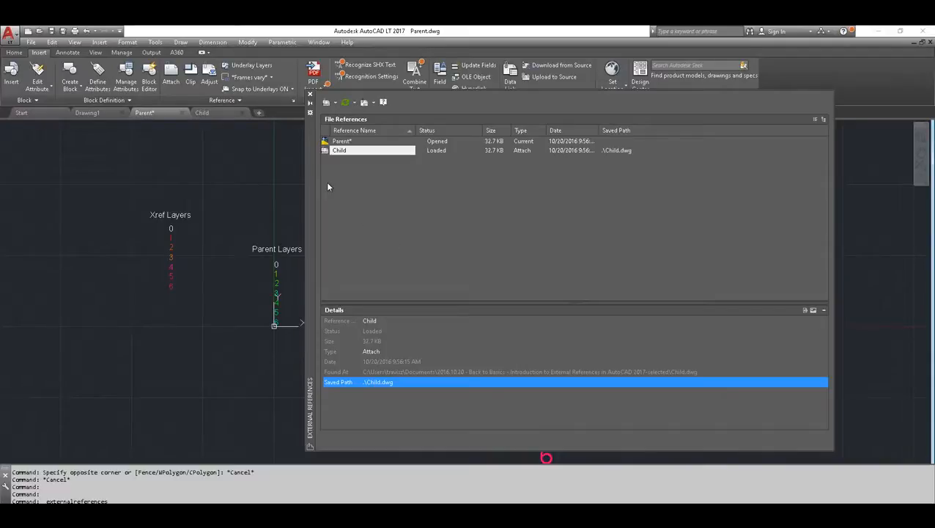
pyautogui.moveTo(313, 162); pyautogui.dragTo(319, 165)
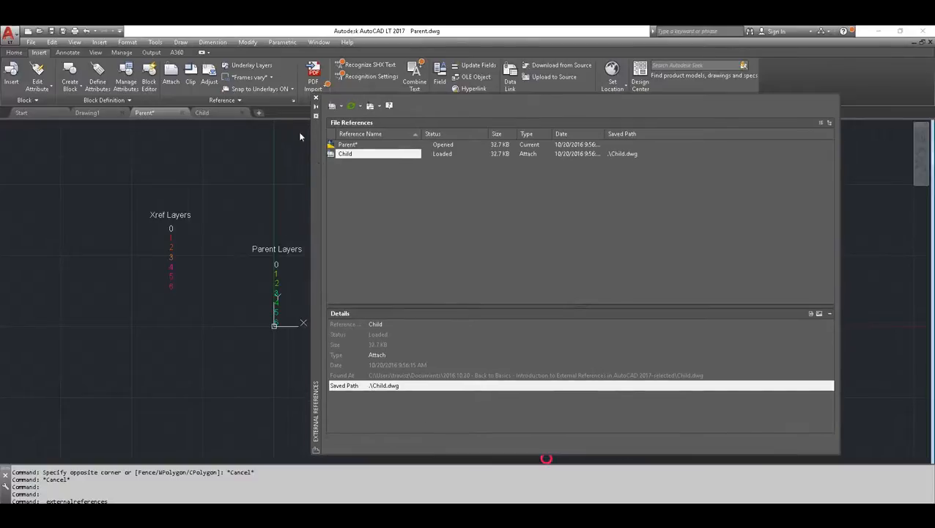
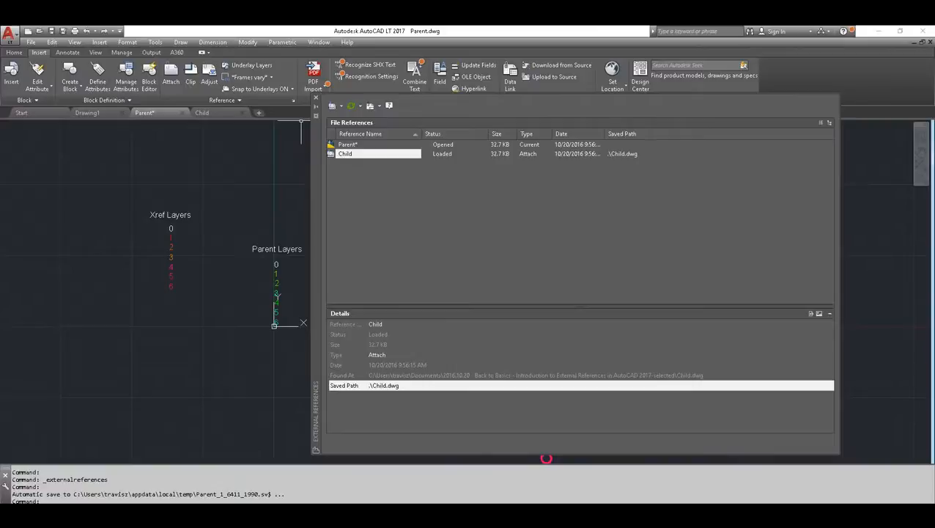
pyautogui.hotkey('alt', 'Tab')
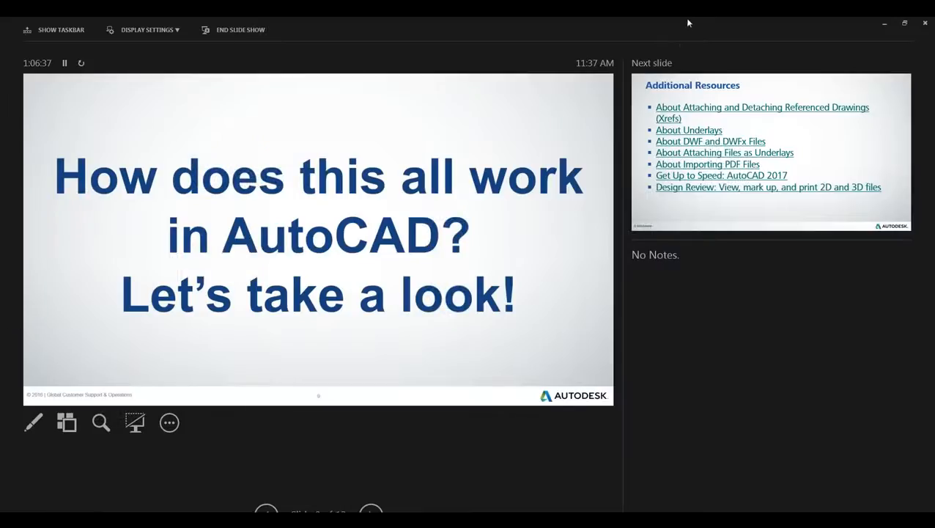
pyautogui.rightClick(545, 18)
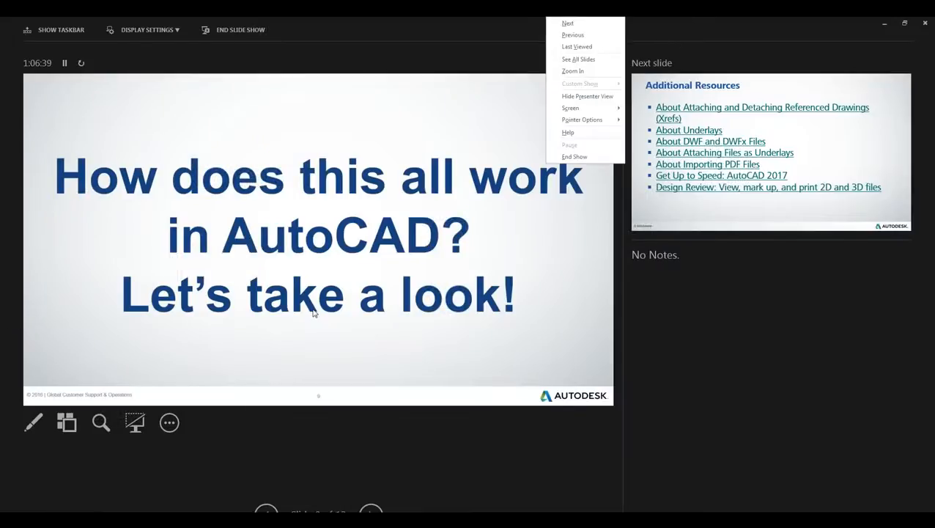
pyautogui.click(792, 40)
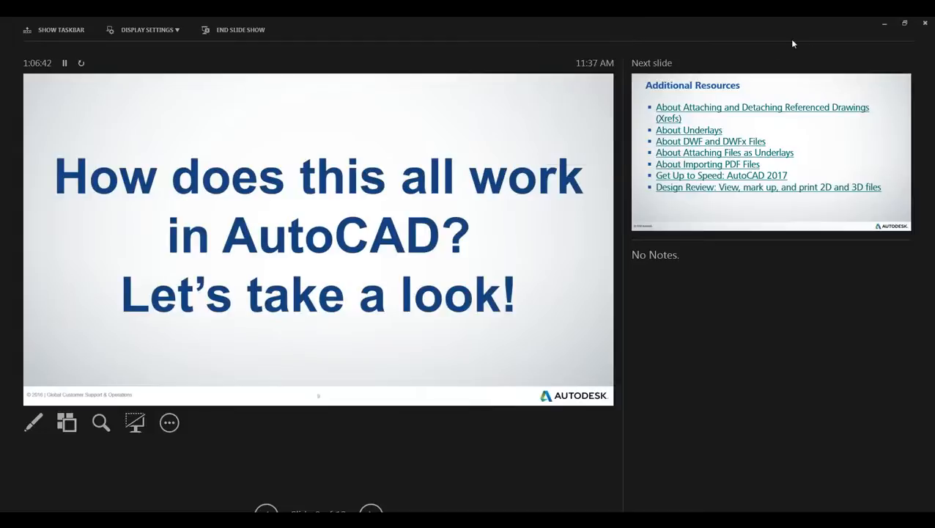
pyautogui.click(884, 26)
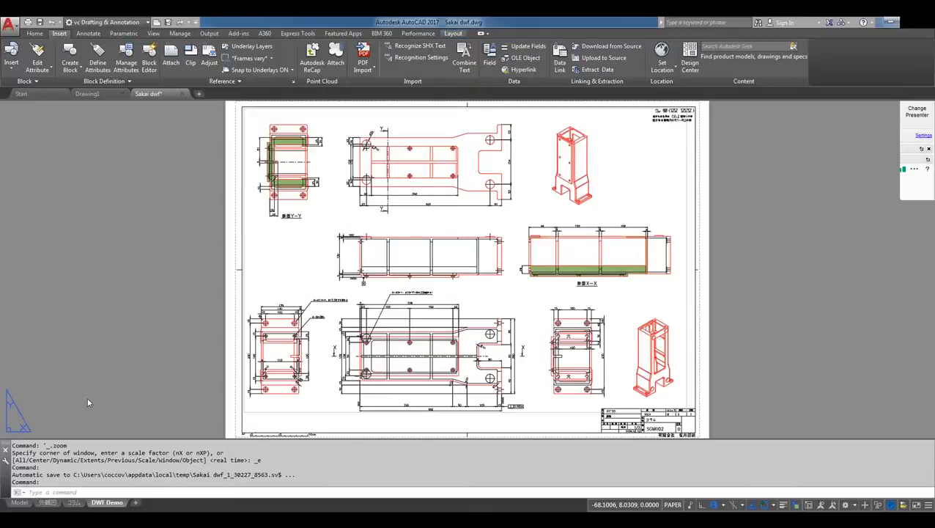
# Open the plot settings for the DWF Demo layout of Sakai dwf.dwg
pyautogui.moveTo(115, 503)
pyautogui.rightClick(112, 503)
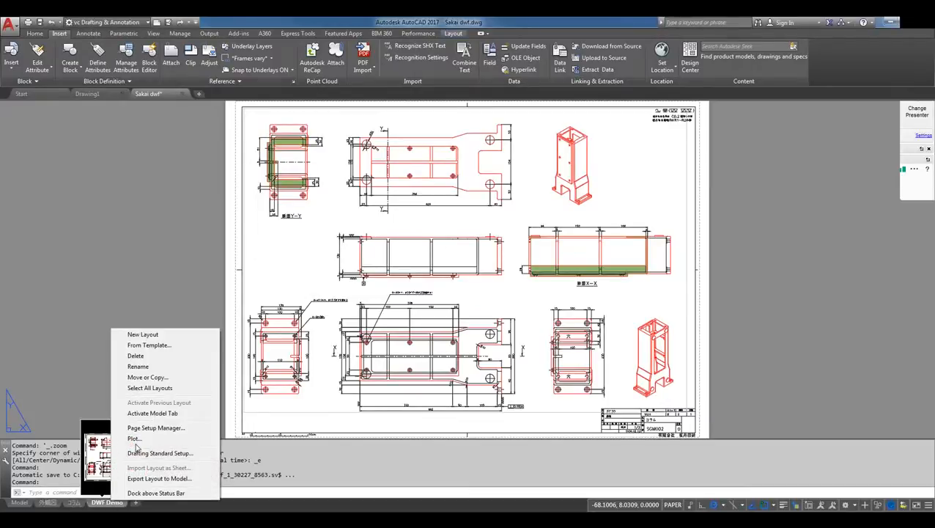
pyautogui.click(134, 438)
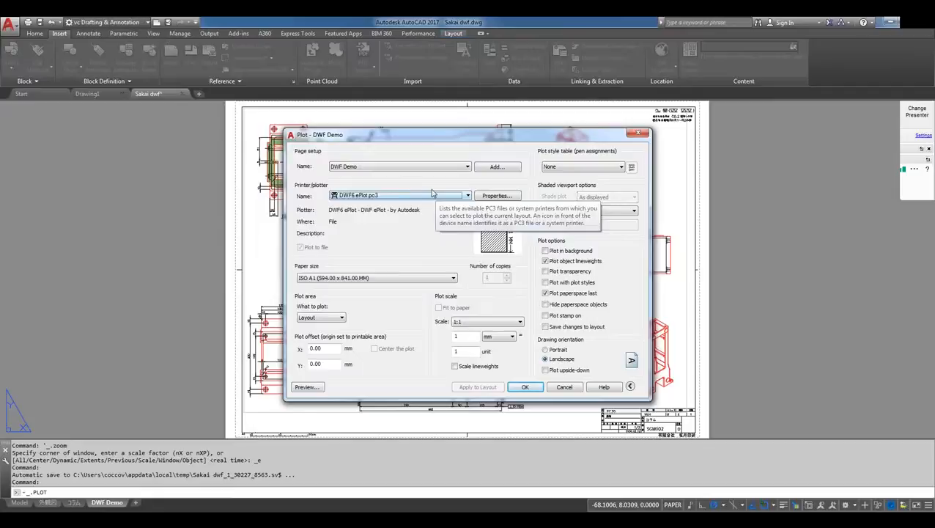
# Examine the DWF6 ePlot plotter's custom properties, including resolution, font handling and layer information, and leave its configuration without saving changes
pyautogui.click(490, 195)
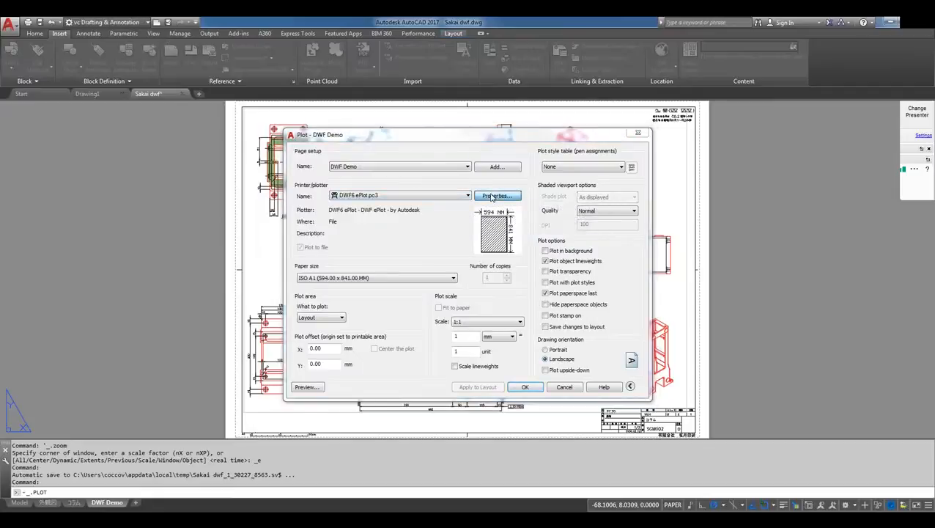
pyautogui.click(410, 187)
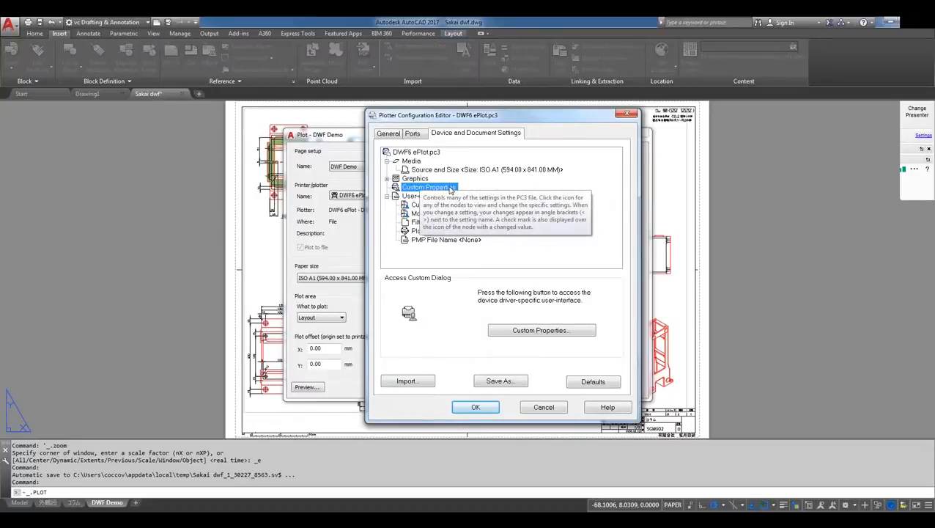
pyautogui.click(543, 330)
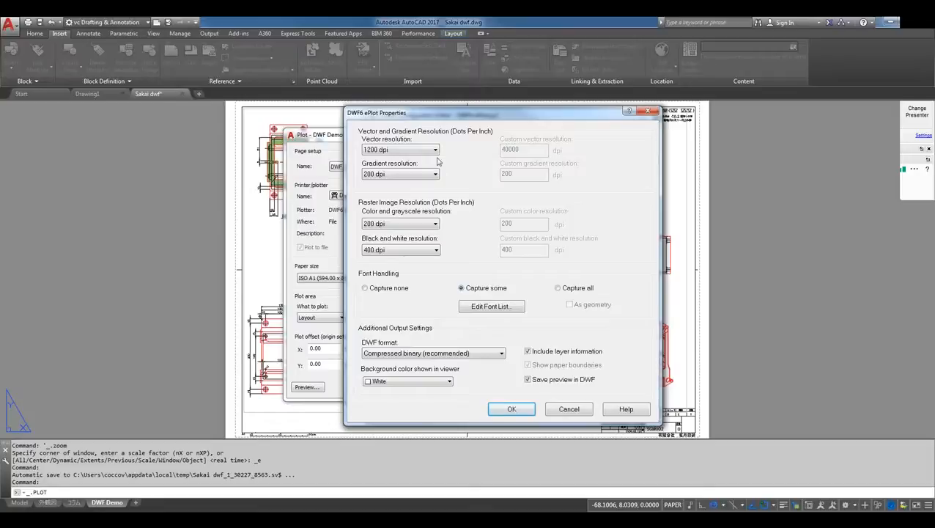
pyautogui.click(435, 249)
pyautogui.click(529, 410)
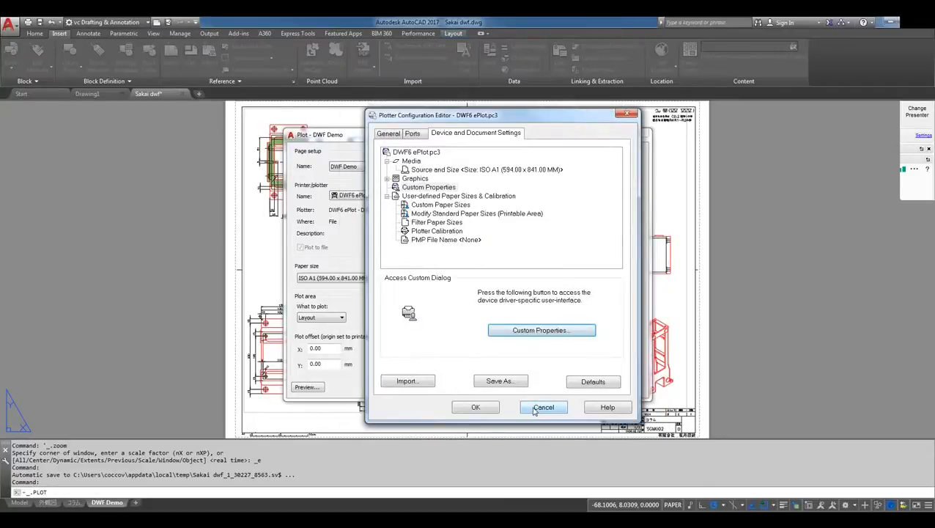
pyautogui.click(543, 407)
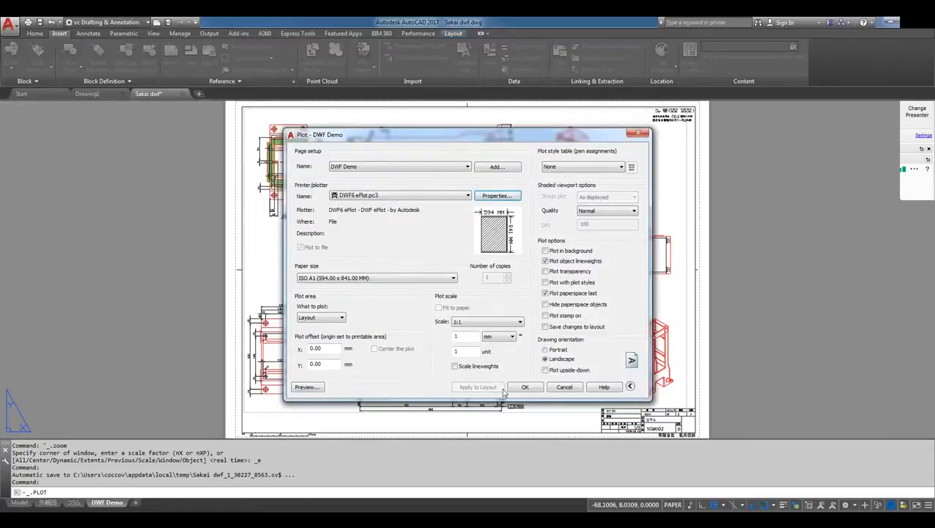
# Plot the DWF Demo layout to Sakai dwf-DWF Demo.dwf in the Demo Files folder
pyautogui.click(524, 388)
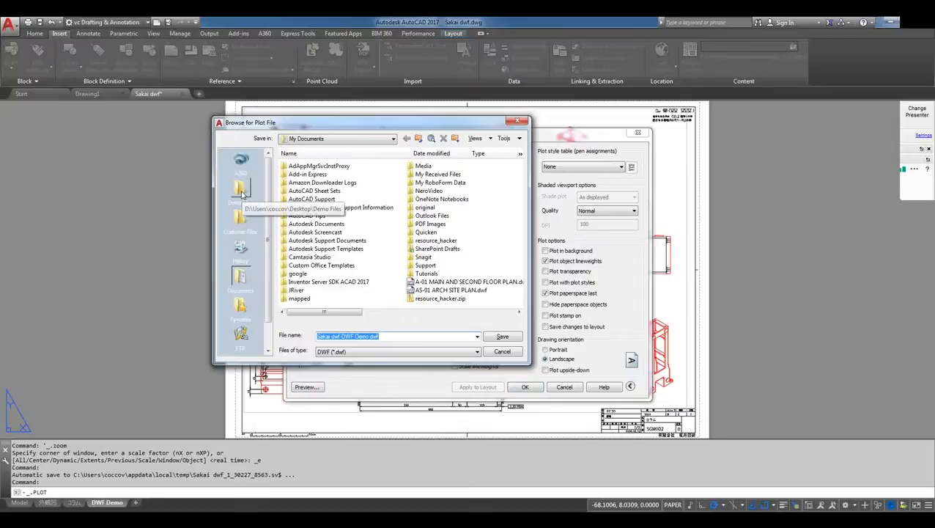
pyautogui.click(241, 190)
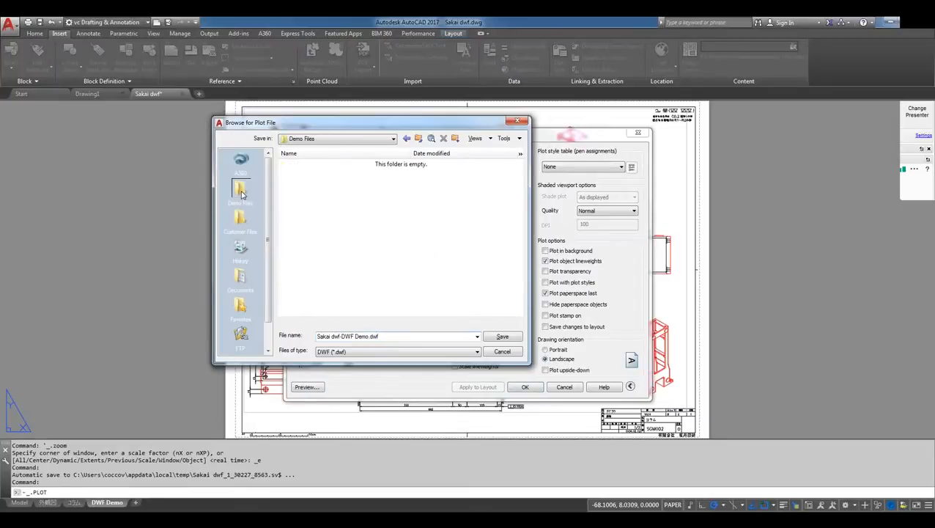
pyautogui.click(503, 336)
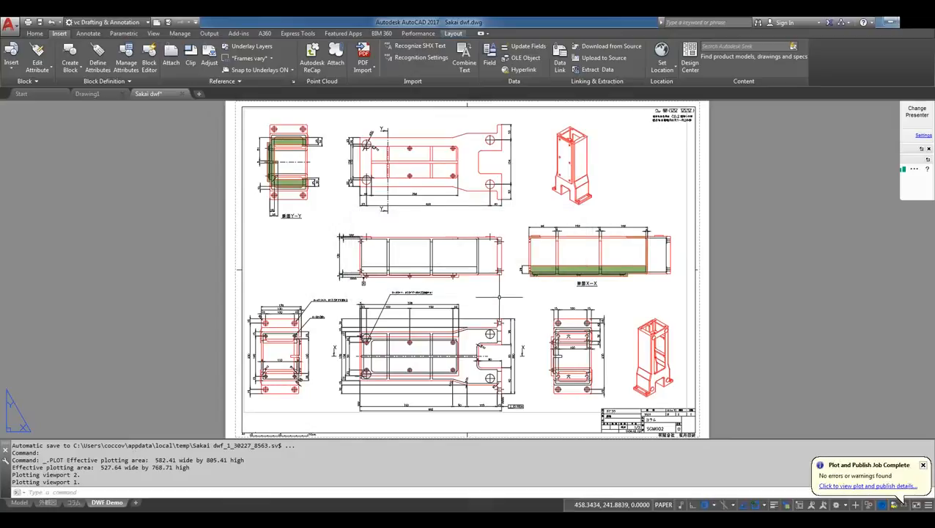
# Switch to the file manager showing the Demo Files folder and open Sakai dwf-DWF Demo.dwf in Autodesk Design Review
pyautogui.click(893, 24)
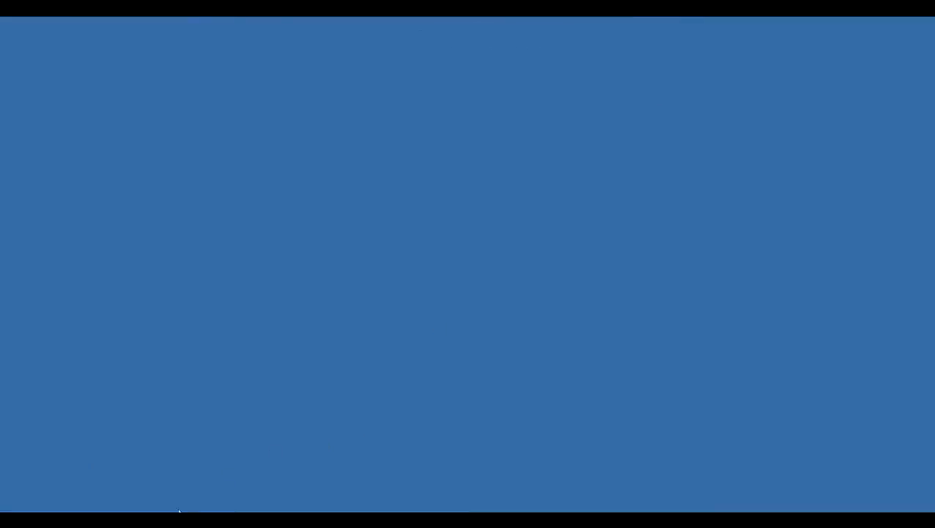
pyautogui.click(192, 434)
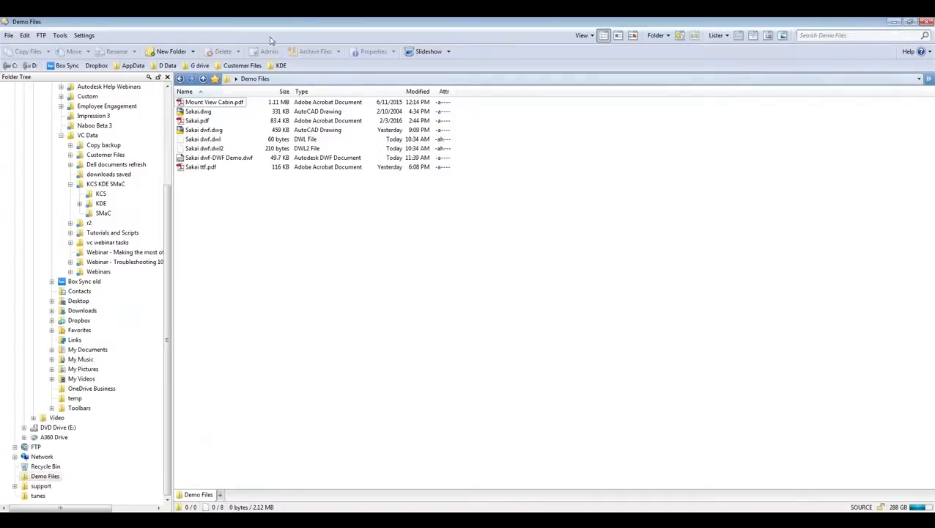
pyautogui.click(229, 162)
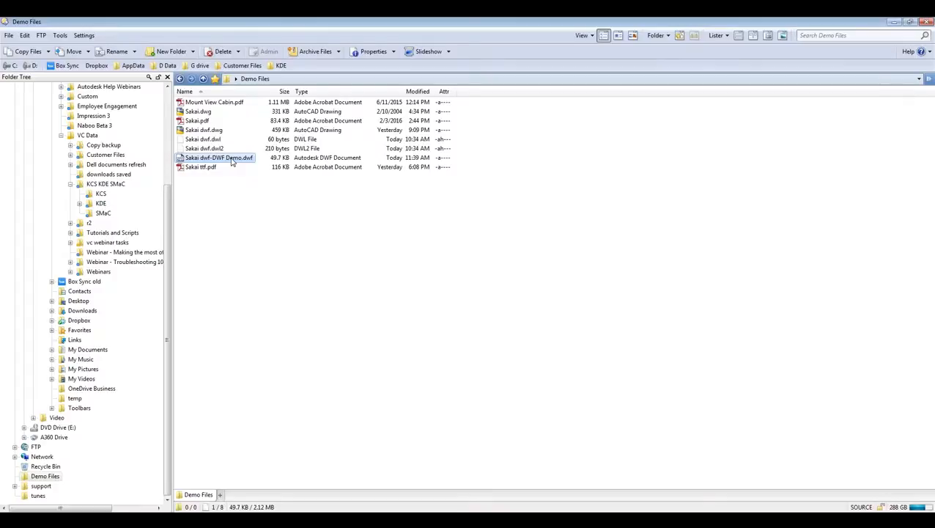
pyautogui.doubleClick(232, 162)
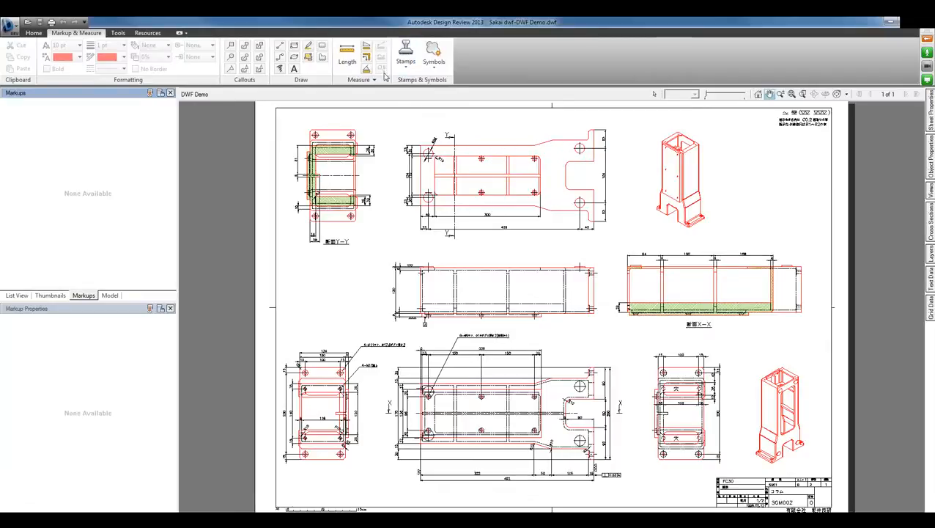
# Draw a rectangular revision cloud around the upper isometric view on the DWF Demo sheet
pyautogui.click(321, 57)
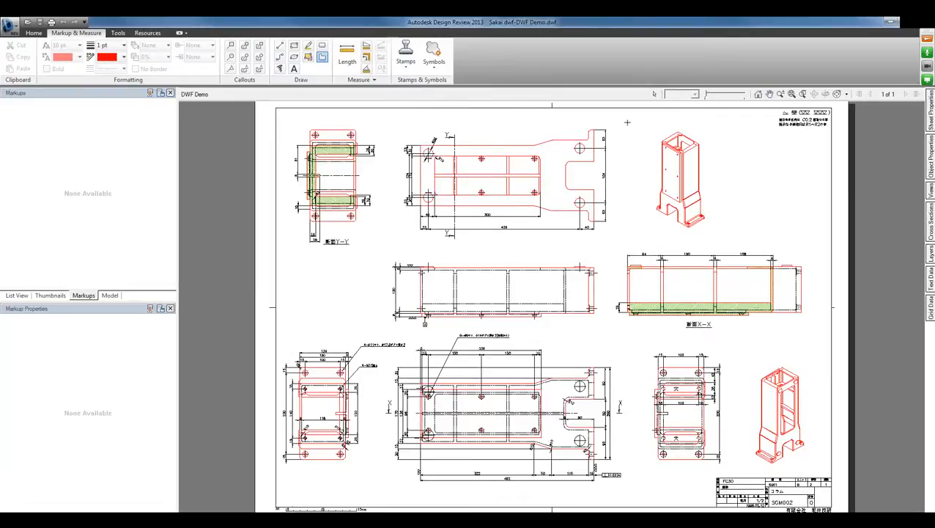
pyautogui.click(323, 46)
pyautogui.moveTo(636, 123)
pyautogui.mouseDown()
pyautogui.moveTo(643, 145)
pyautogui.moveTo(788, 245)
pyautogui.moveTo(728, 237)
pyautogui.mouseUp()
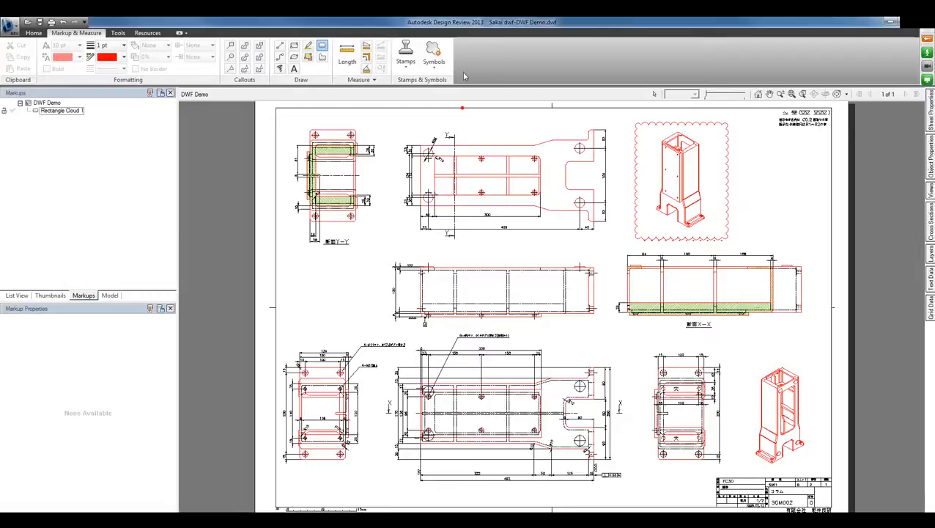
# Place a FOR REVIEW stamp near the upper right corner of the revision cloud and save the DWF file
pyautogui.click(404, 60)
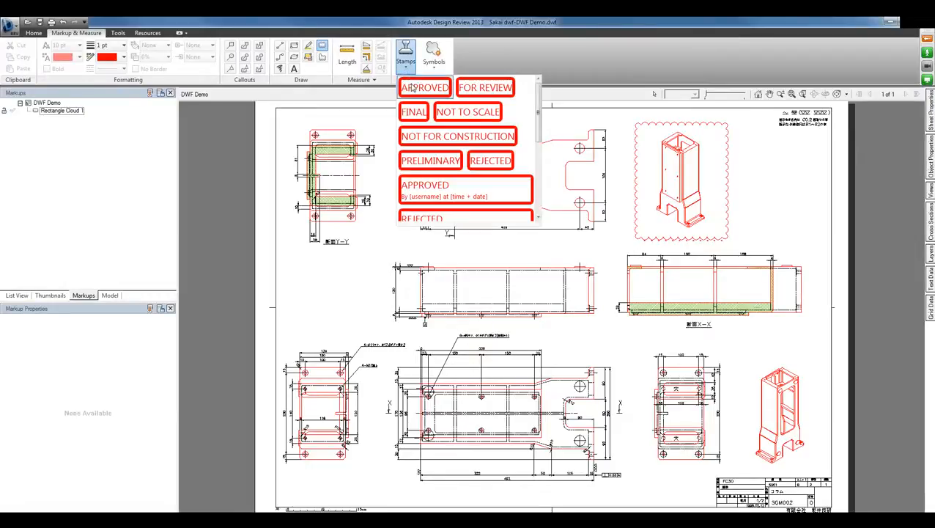
pyautogui.click(477, 88)
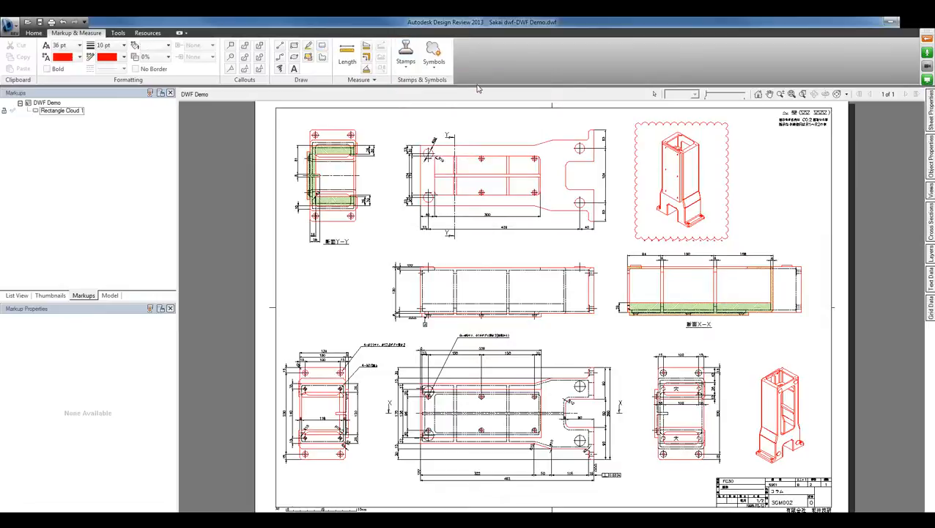
pyautogui.click(717, 136)
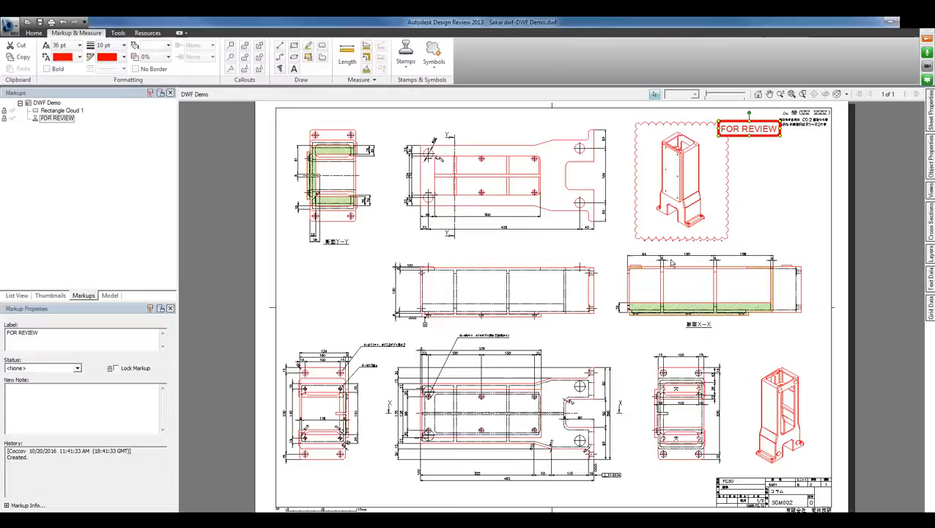
pyautogui.click(40, 25)
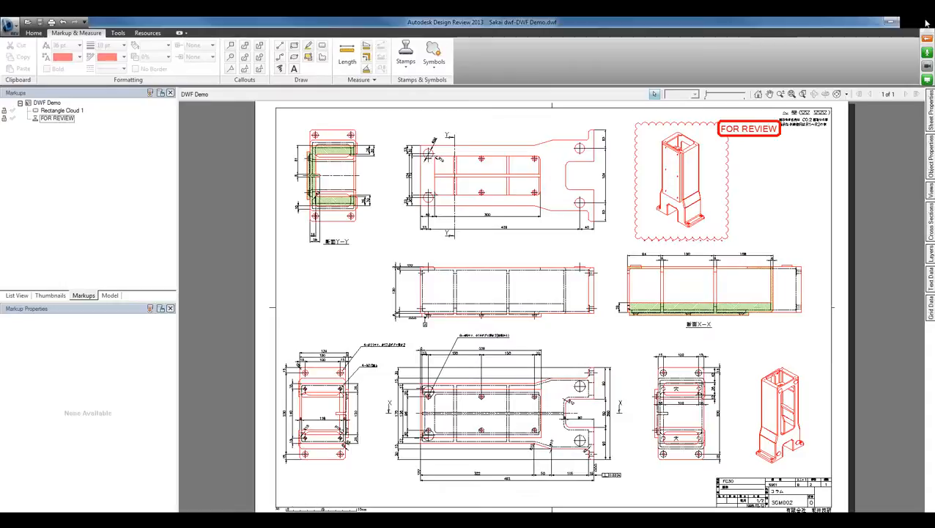
# Return to AutoCAD with Sakai dwf.dwg active and its window maximized
pyautogui.click(890, 22)
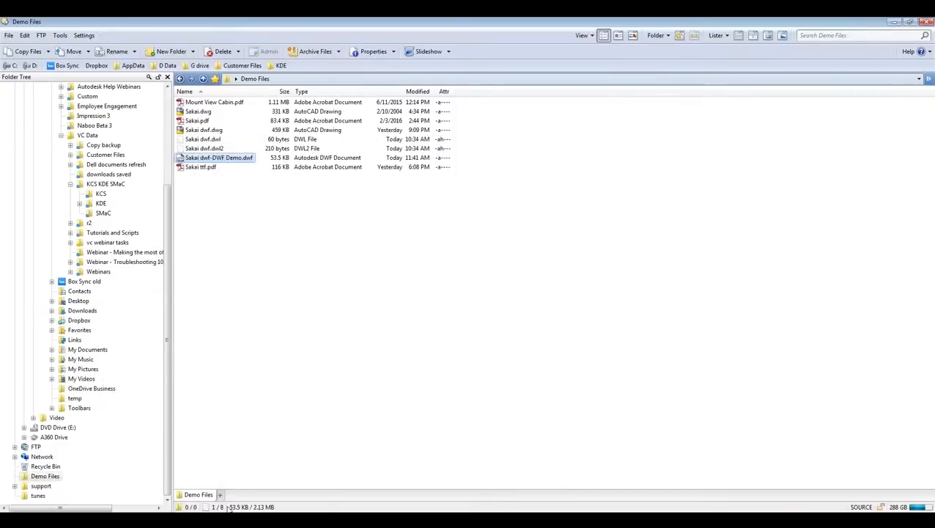
pyautogui.moveTo(220, 521)
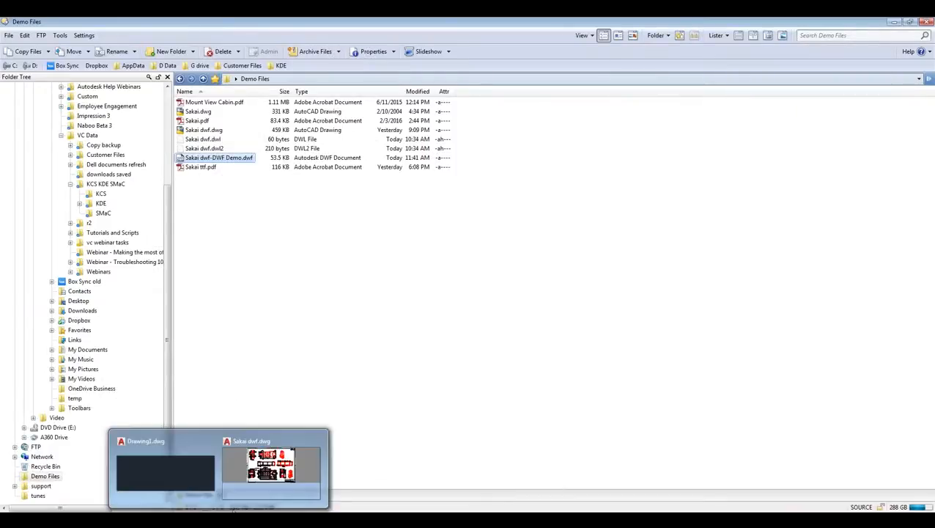
pyautogui.click(250, 489)
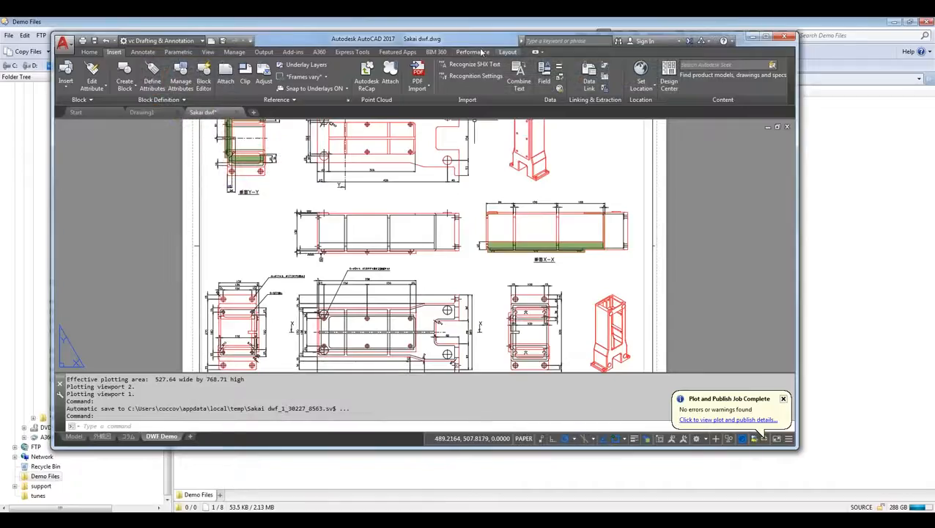
pyautogui.doubleClick(481, 44)
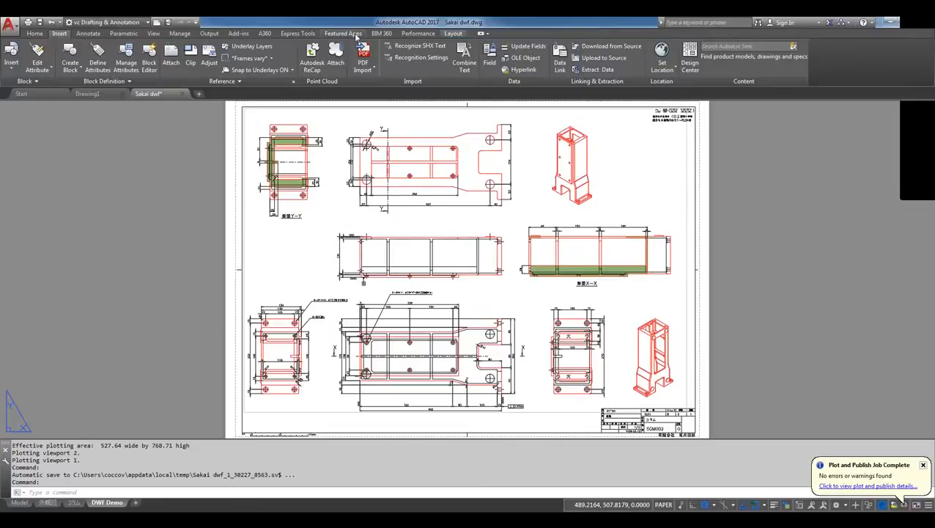
# Open the Markup Set Manager and load the markups of Sakai dwf-DWF Demo.dwf from the Demo Files folder
pyautogui.click(154, 35)
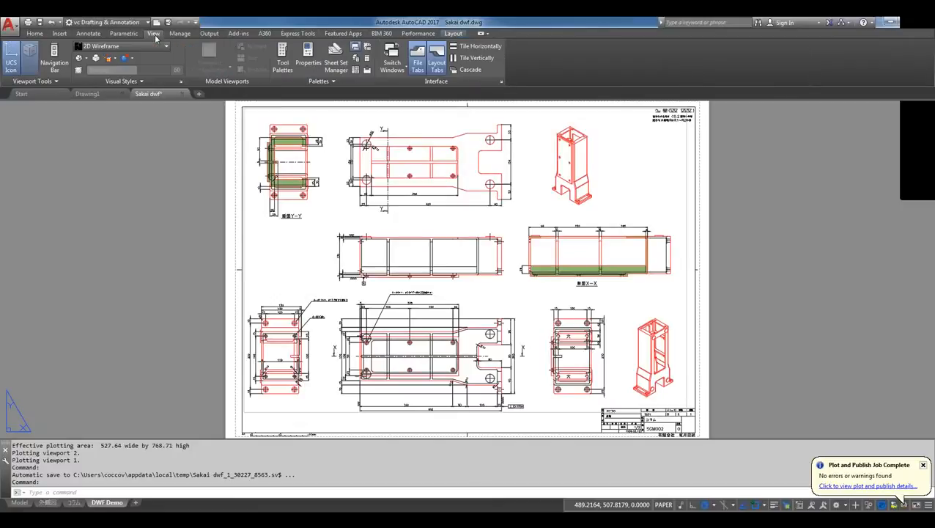
pyautogui.click(367, 49)
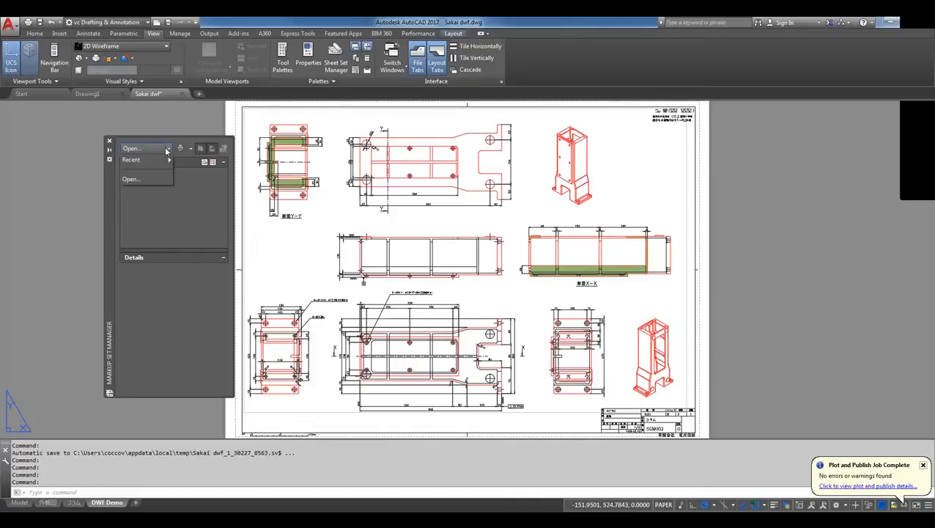
pyautogui.click(132, 179)
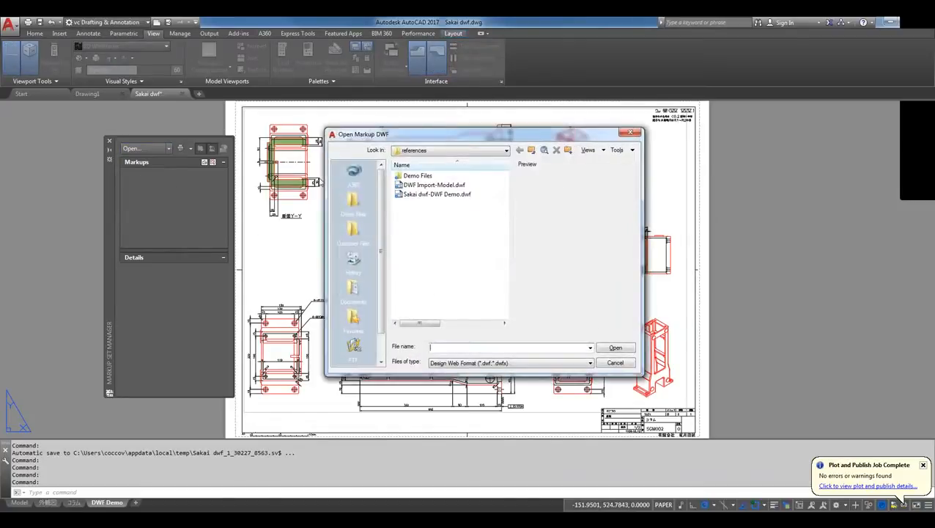
pyautogui.click(353, 198)
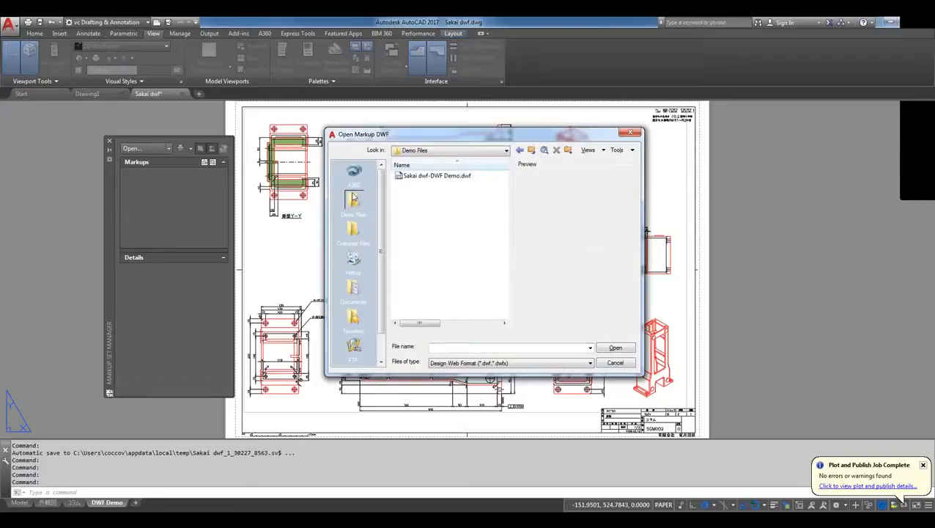
pyautogui.doubleClick(404, 177)
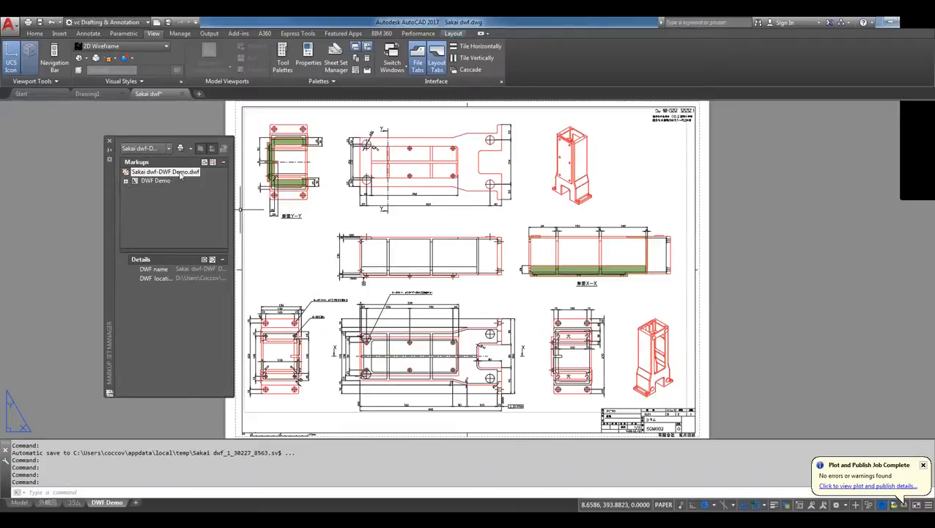
# Display the markups of the DWF Demo sheet over the layout from the Markup Set Manager
pyautogui.click(126, 181)
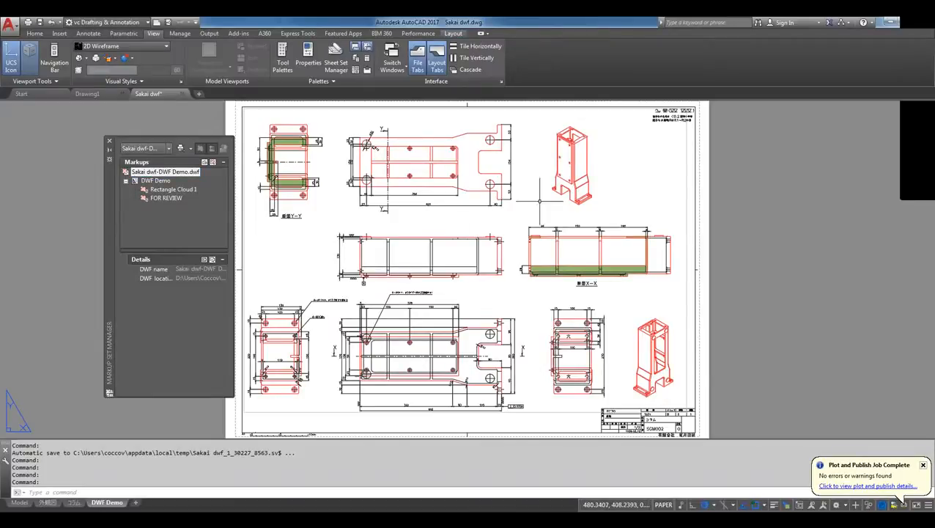
pyautogui.doubleClick(160, 183)
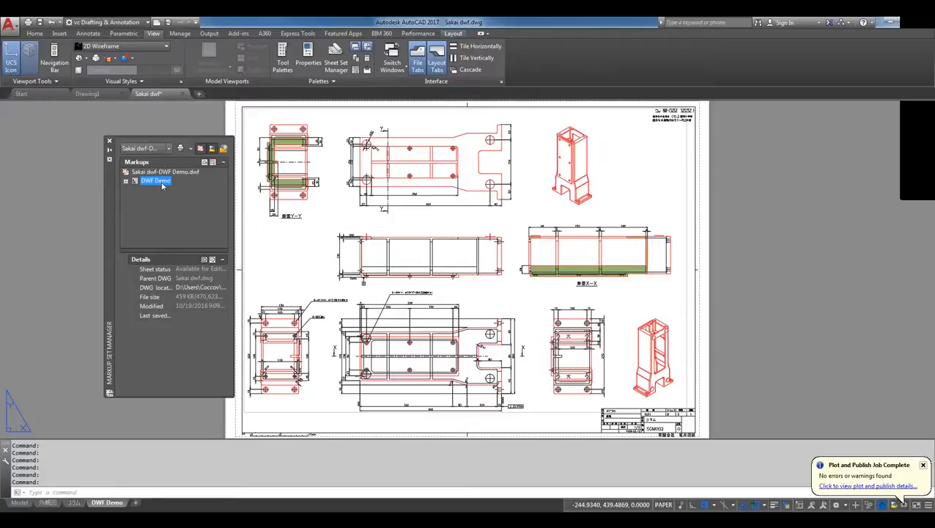
pyautogui.doubleClick(162, 183)
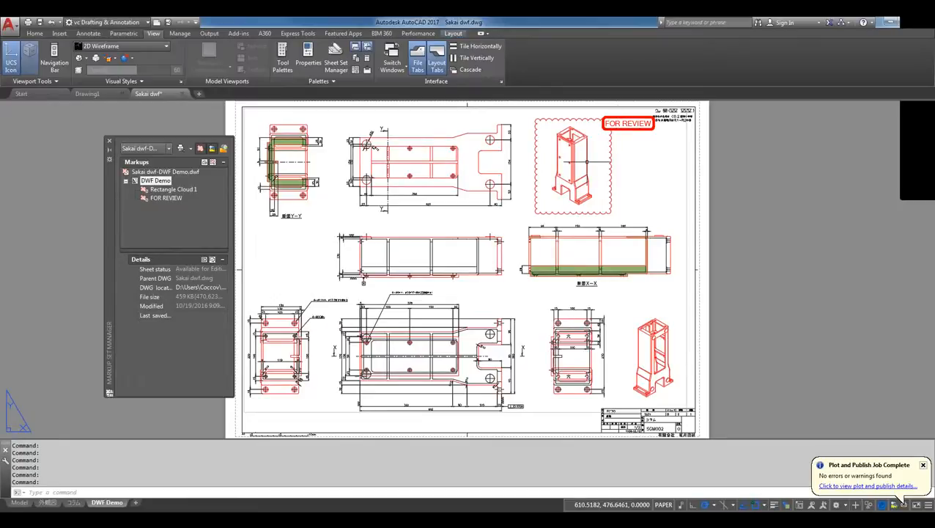
# Examine the details and available options of the Rectangle Cloud 1 markup
pyautogui.click(161, 191)
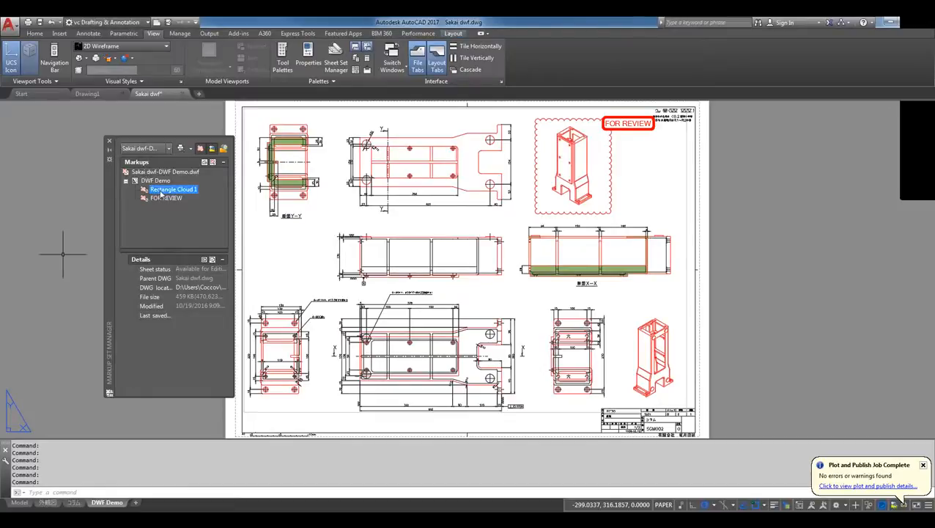
pyautogui.rightClick(162, 192)
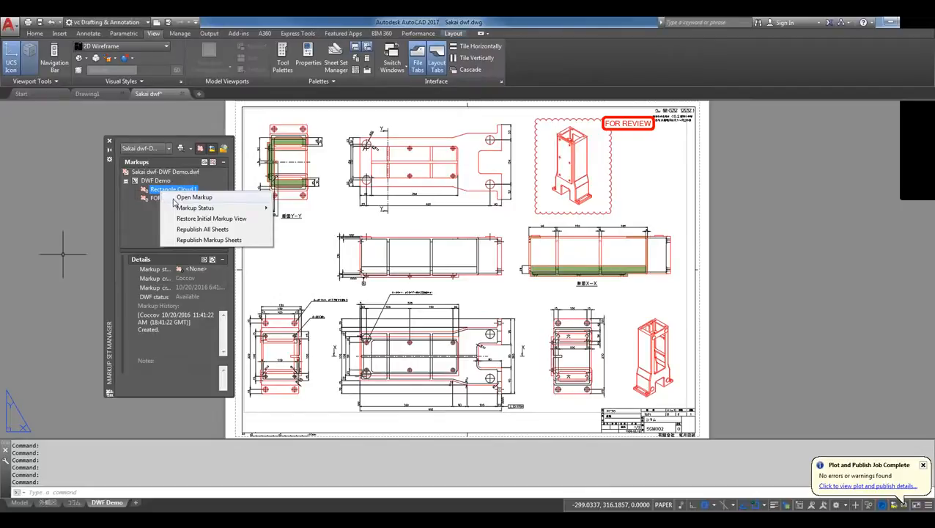
pyautogui.moveTo(176, 210)
pyautogui.click(169, 184)
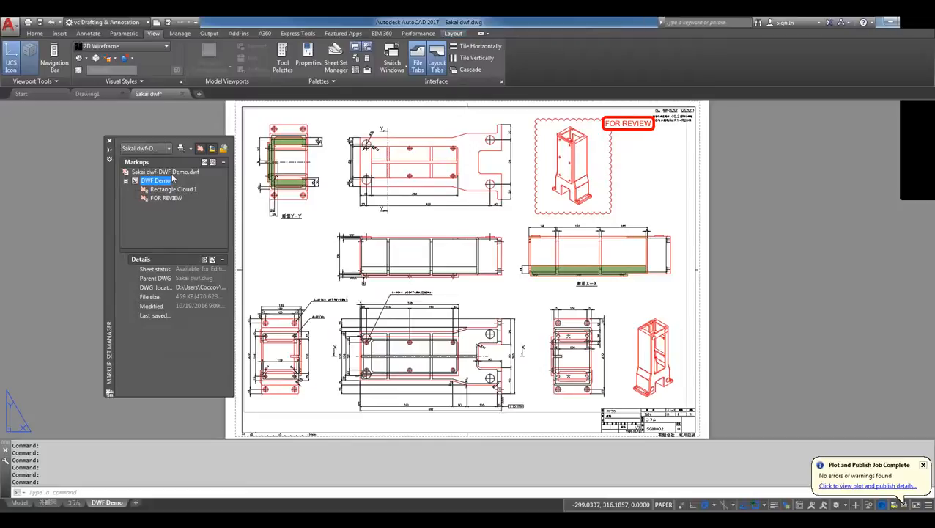
# Close the Sakai dwf-DWF Demo.dwf markup set with its manager, and switch to Drawing1
pyautogui.click(172, 172)
pyautogui.rightClick(173, 178)
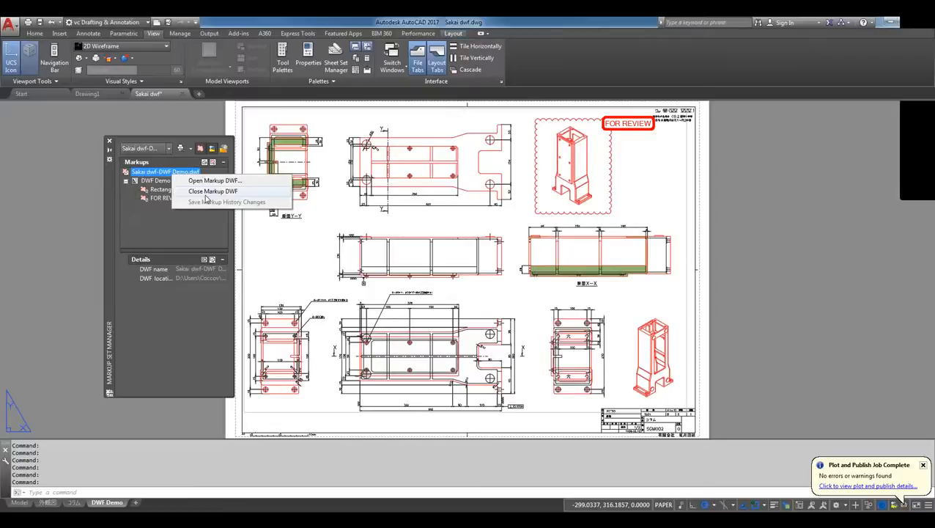
pyautogui.click(206, 192)
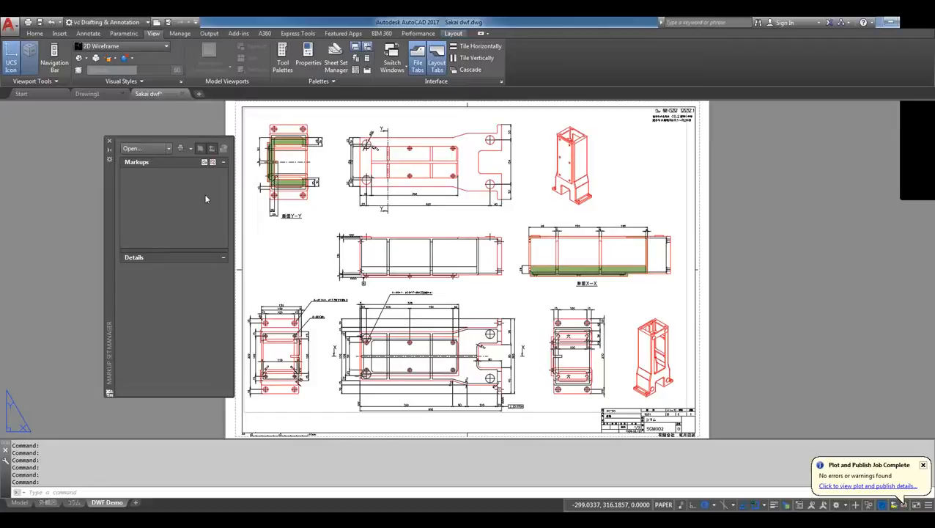
pyautogui.click(107, 142)
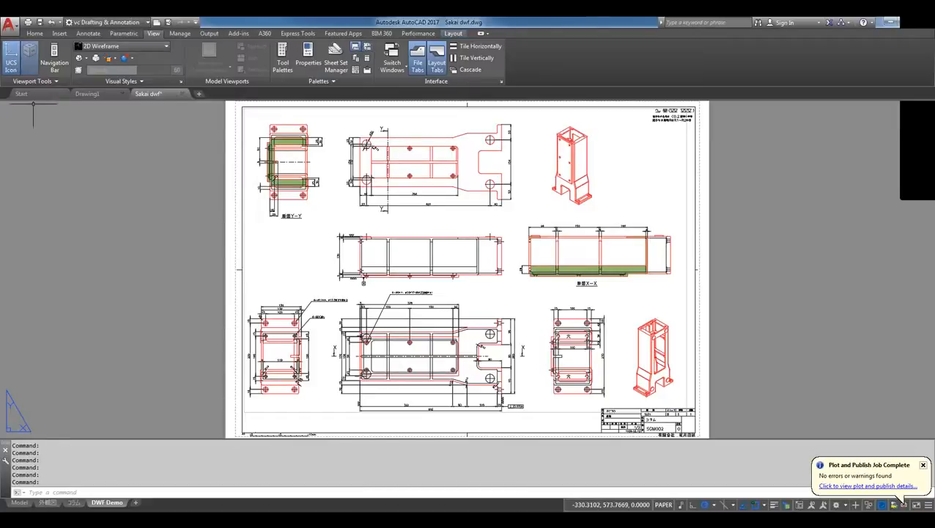
pyautogui.click(91, 95)
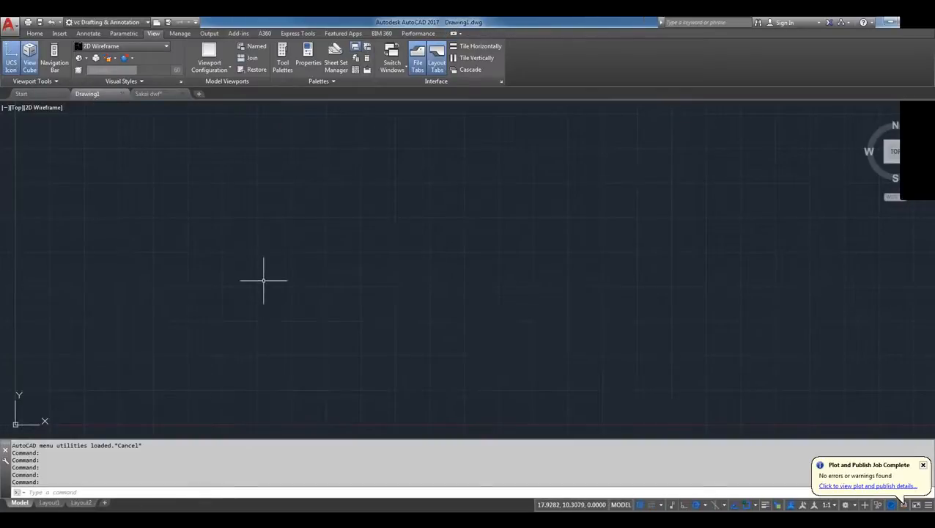
pyautogui.write('x')
pyautogui.press('Return')
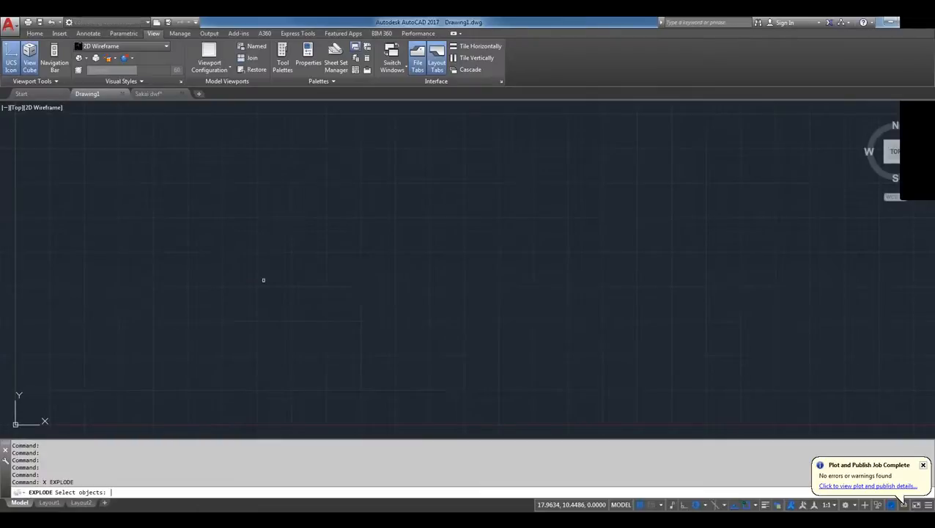
pyautogui.press('Escape')
pyautogui.press('Escape')
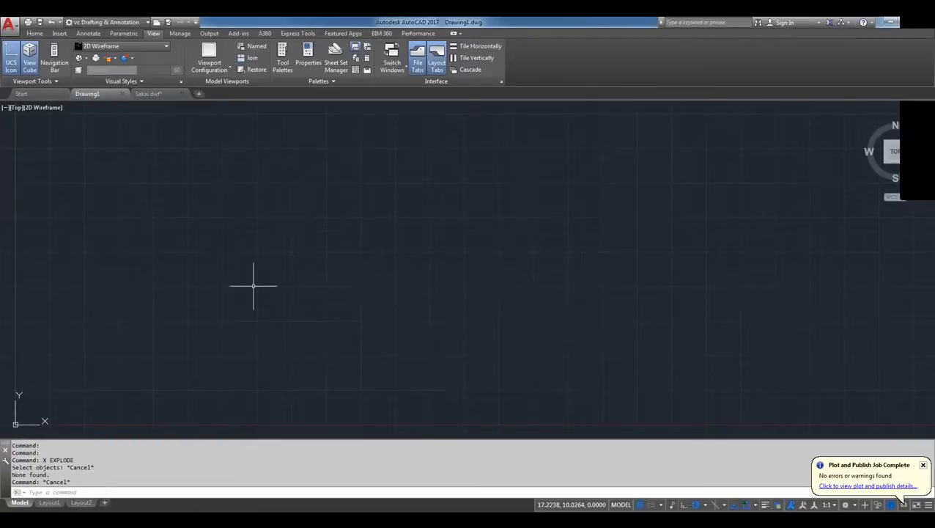
# Open the external references list and try to attach Sakai dwf-DWF Demo.dwf from the Demo Files folder as a DWF underlay
pyautogui.write('XR')
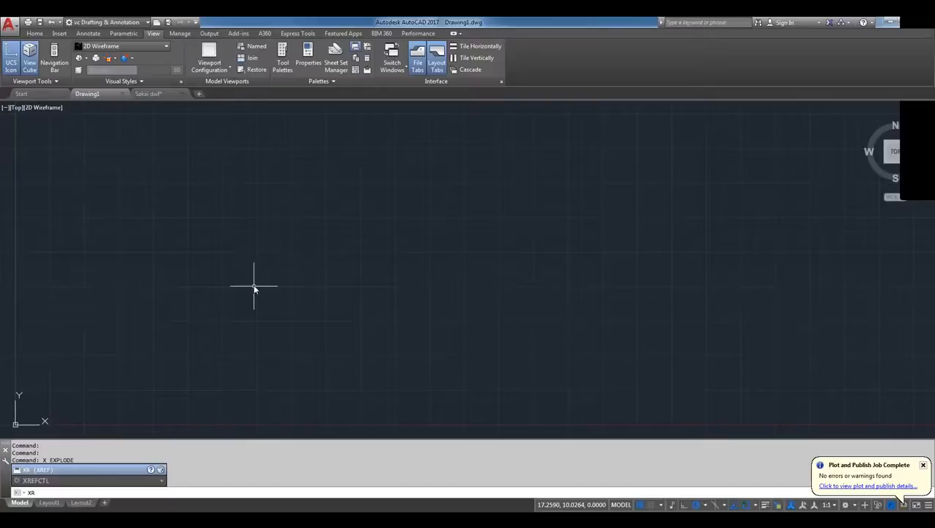
pyautogui.press('Return')
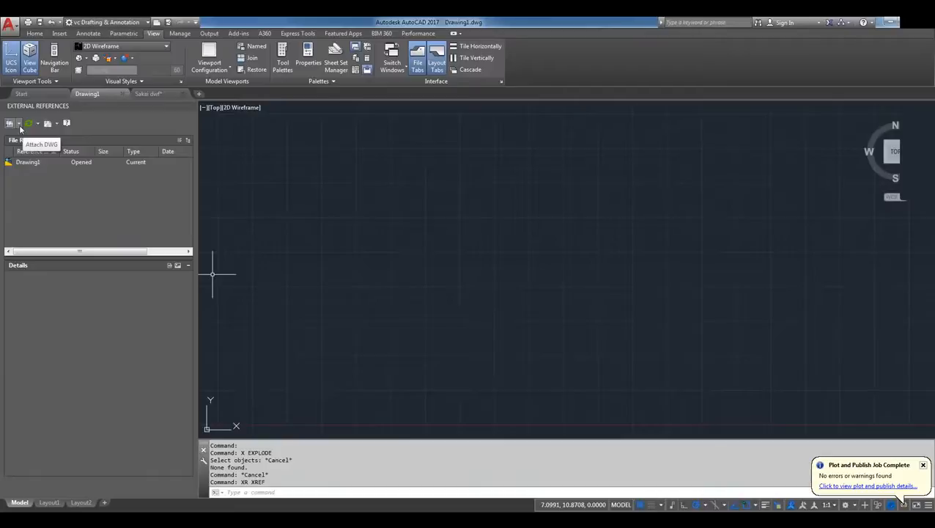
pyautogui.click(19, 125)
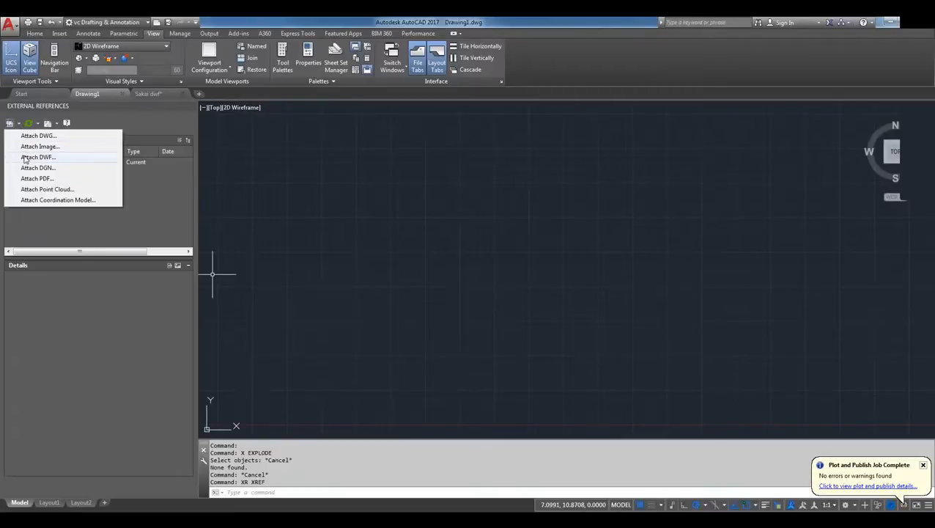
pyautogui.click(25, 158)
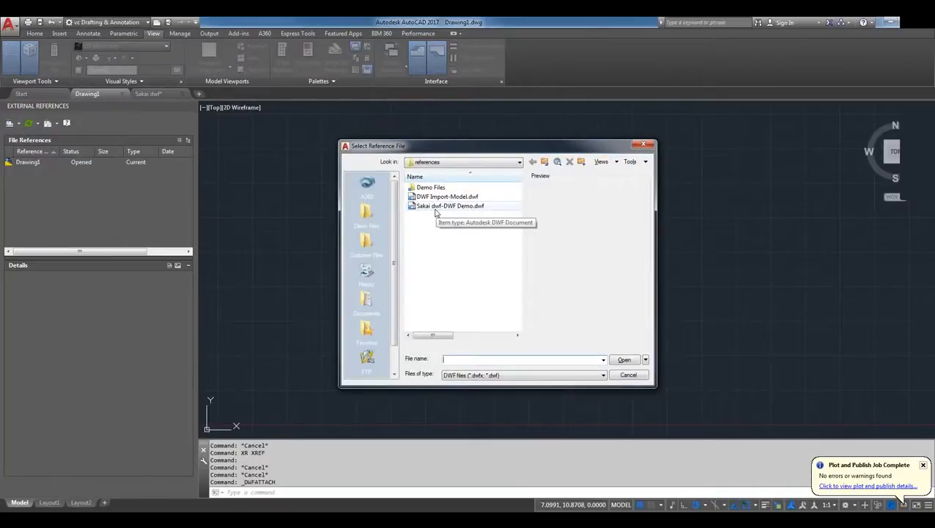
pyautogui.click(366, 211)
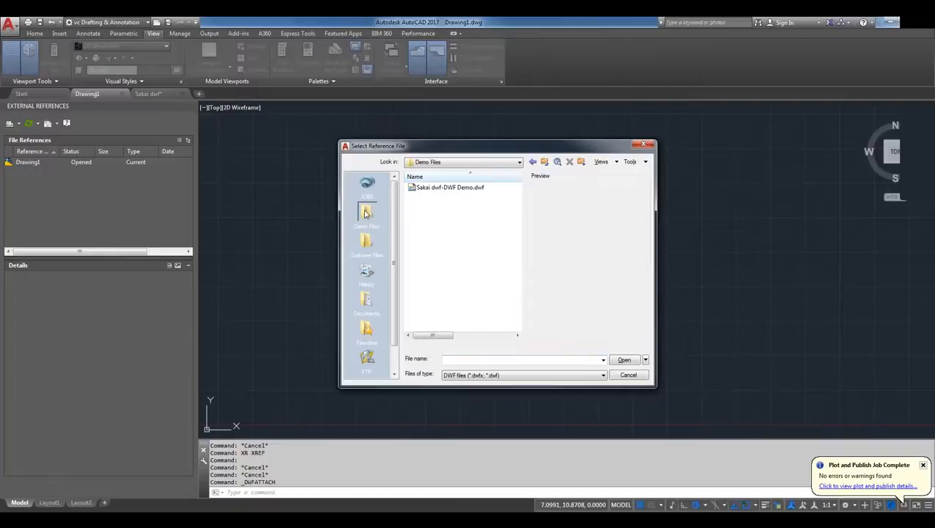
pyautogui.click(433, 189)
pyautogui.doubleClick(432, 190)
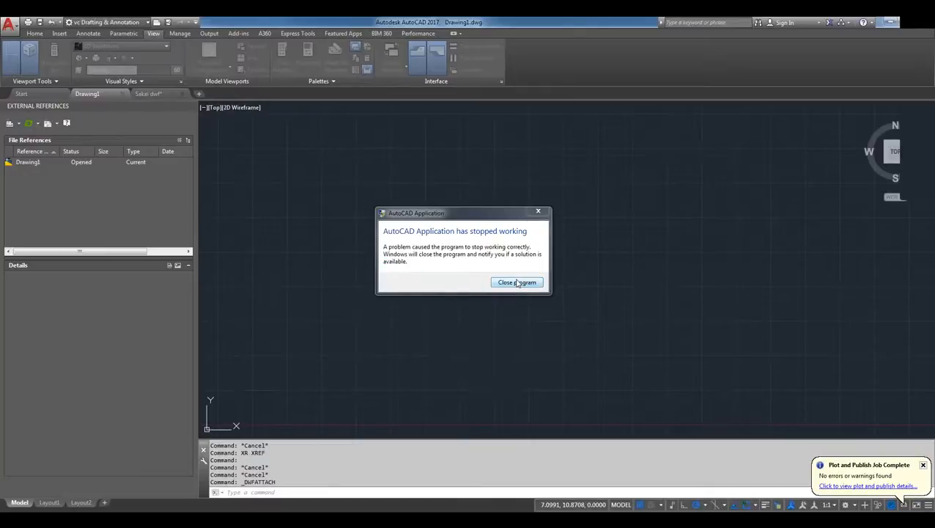
# Restart AutoCAD without recovering any backup files and start a new blank drawing
pyautogui.click(517, 283)
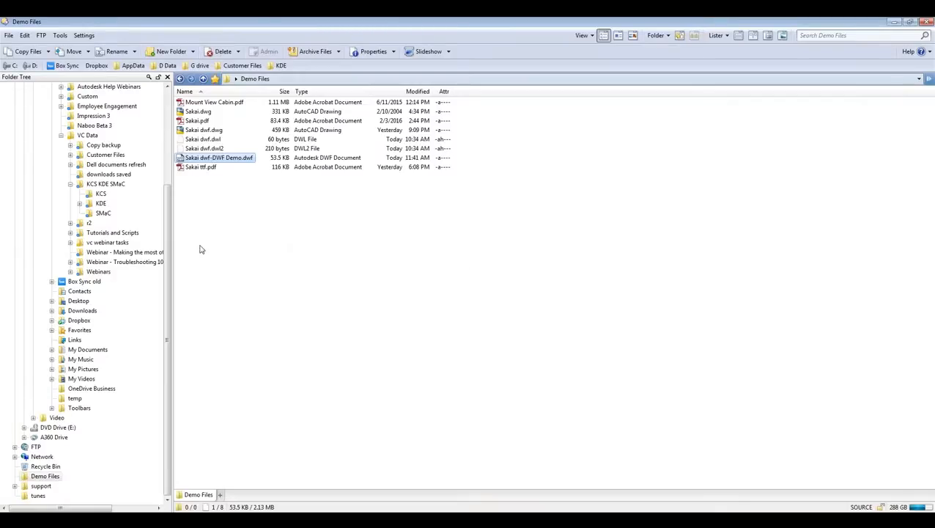
pyautogui.click(280, 519)
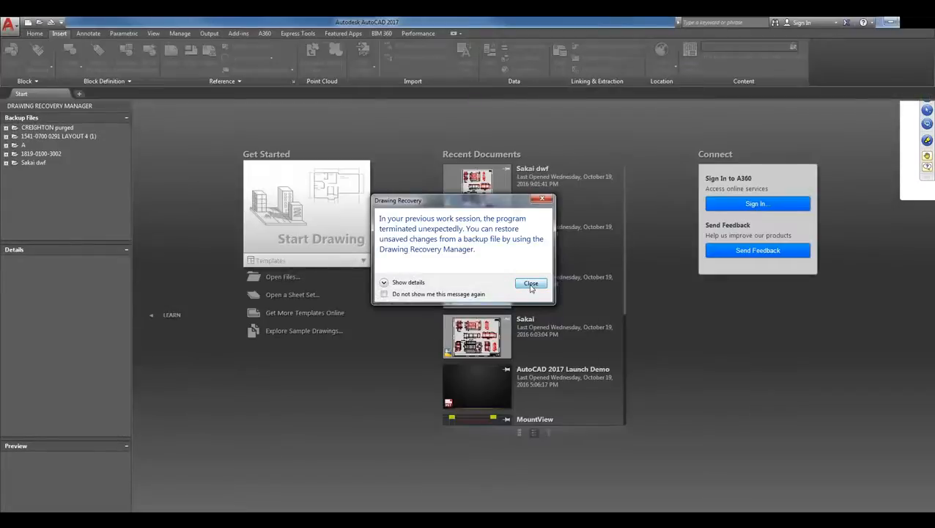
pyautogui.click(531, 284)
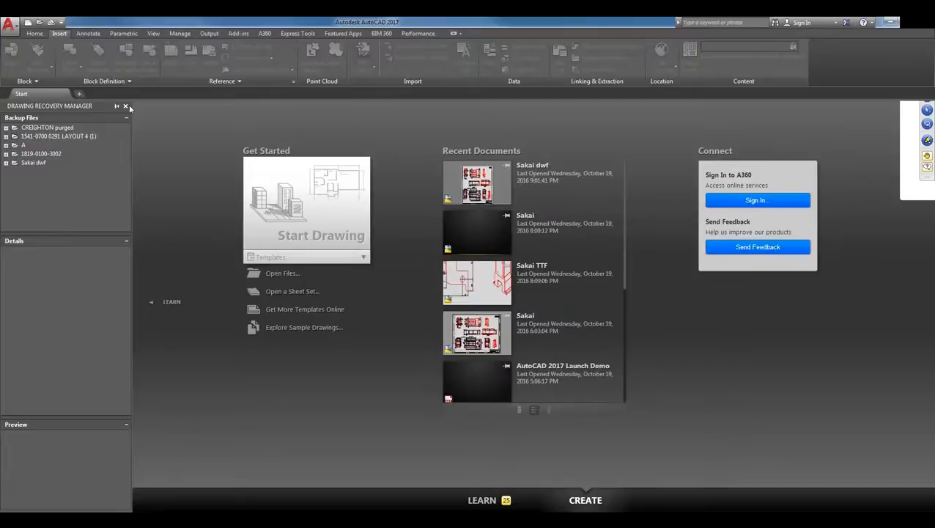
pyautogui.click(125, 107)
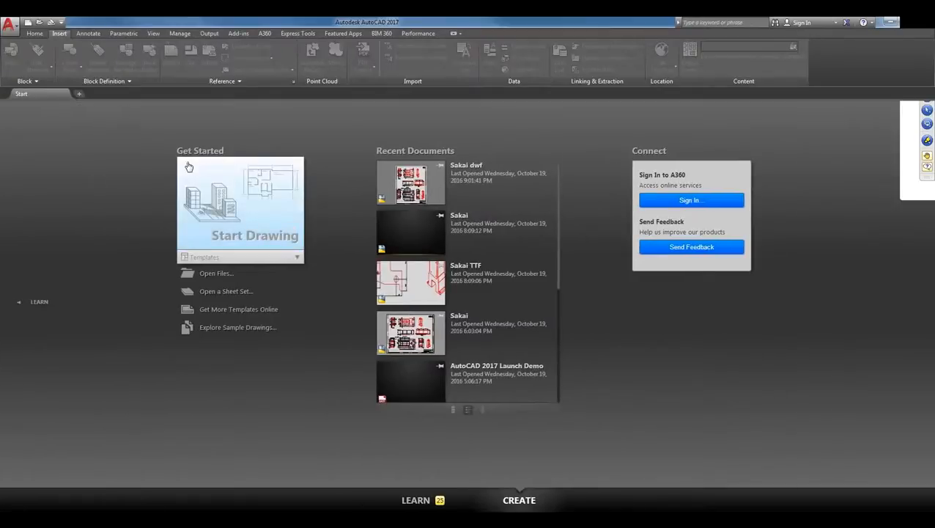
pyautogui.click(216, 194)
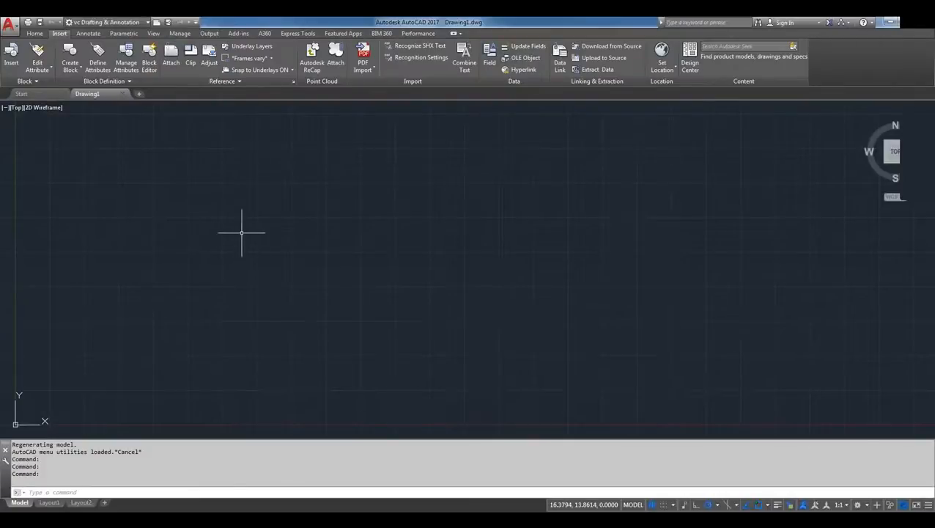
pyautogui.write('xxxxxxxxxxxxxxxxxxxxxxxx')
pyautogui.press('Escape')
pyautogui.press('Escape')
# Open the external references list and choose Sakai dwf-DWF Demo.dwf from the Demo Files folder as the DWF to attach
pyautogui.write('XR')
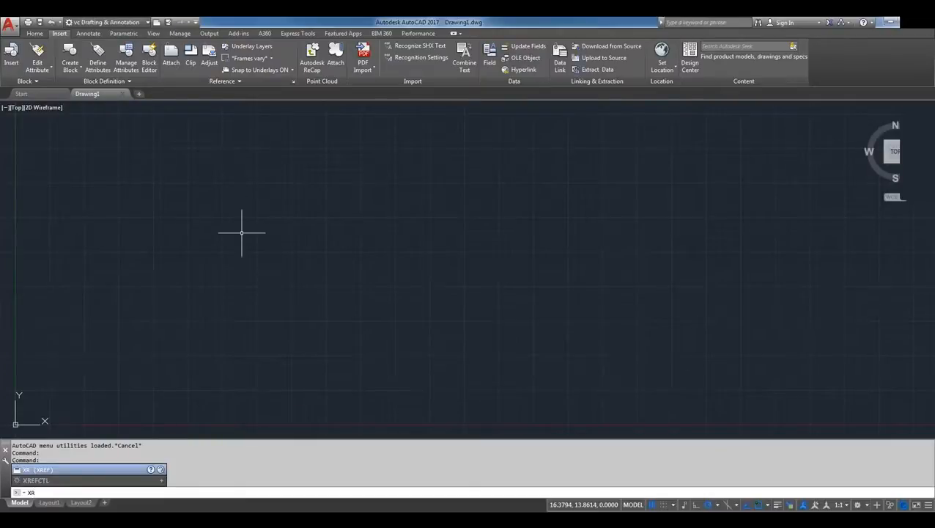
pyautogui.press('Return')
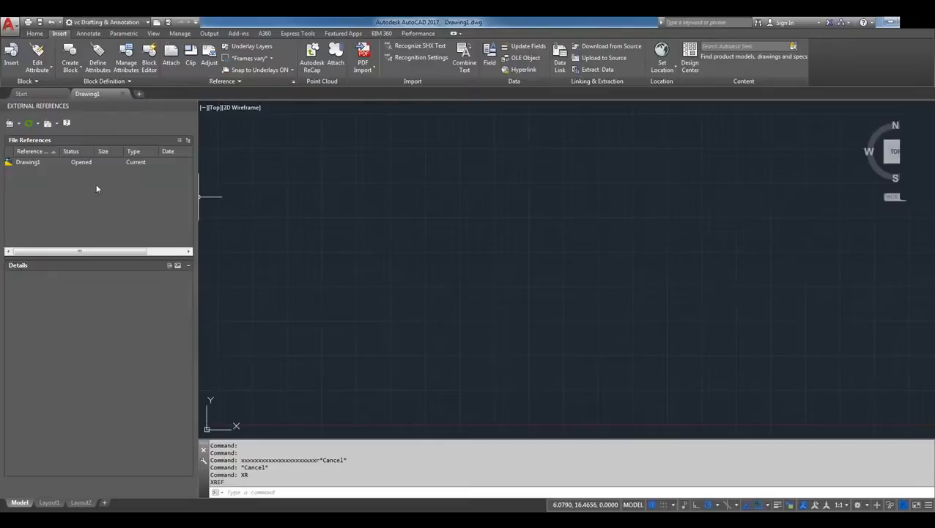
pyautogui.click(20, 123)
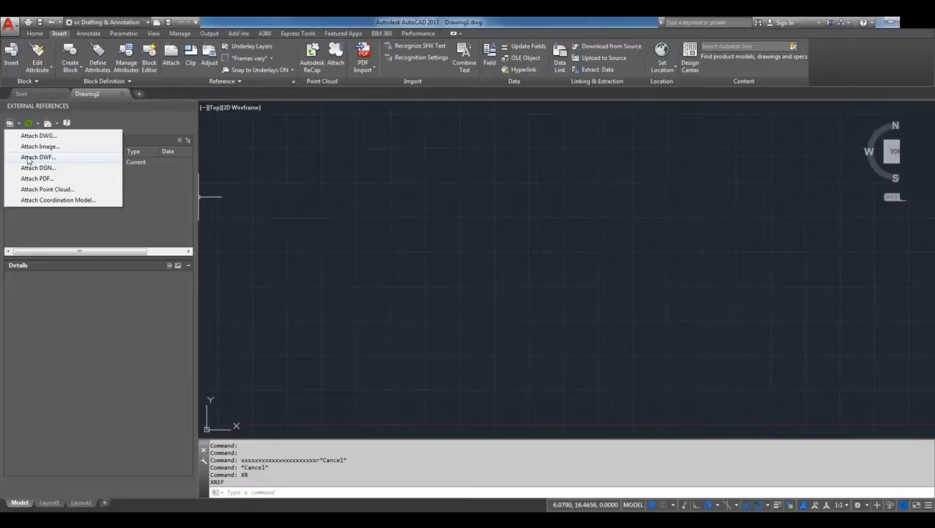
pyautogui.click(29, 157)
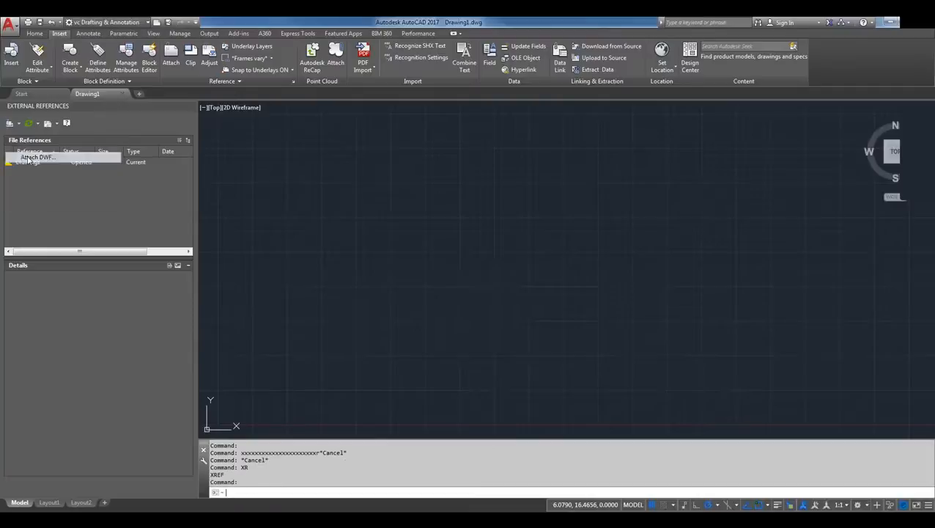
pyautogui.click(440, 188)
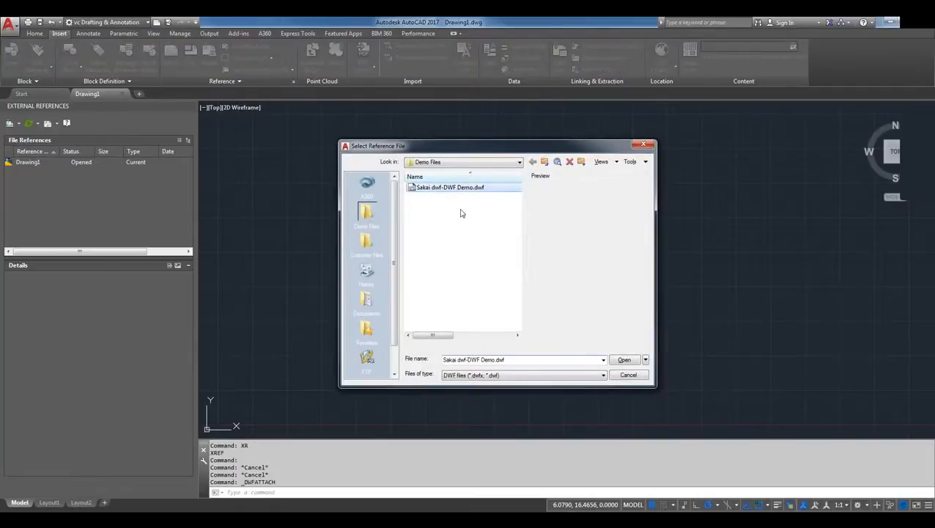
pyautogui.click(623, 359)
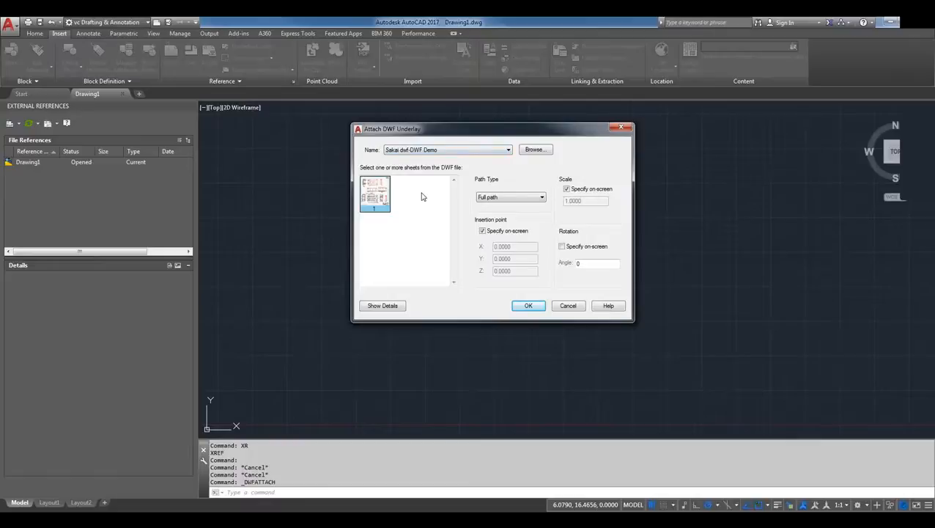
# Attach the DWF underlay at insertion point 0,0,0 with a fixed scale of 1 and a rotation angle of 0
pyautogui.click(567, 190)
pyautogui.click(483, 232)
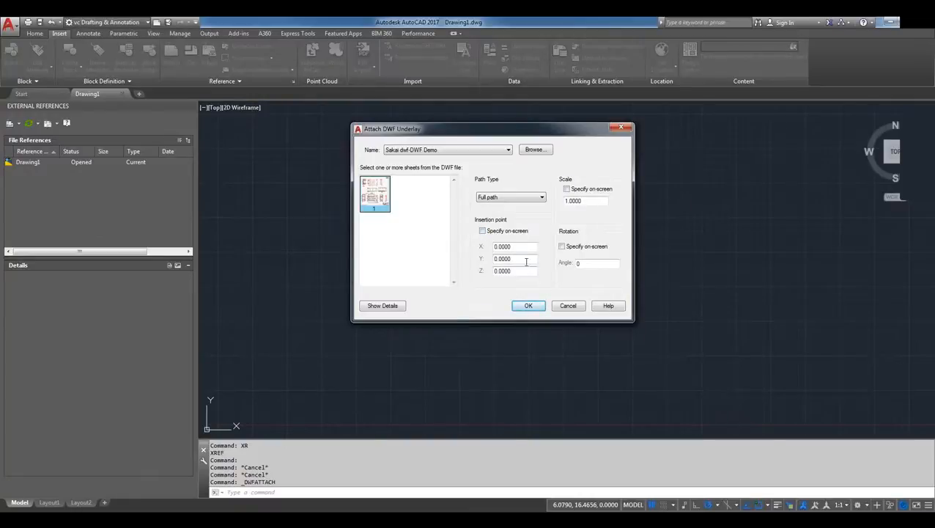
pyautogui.click(533, 307)
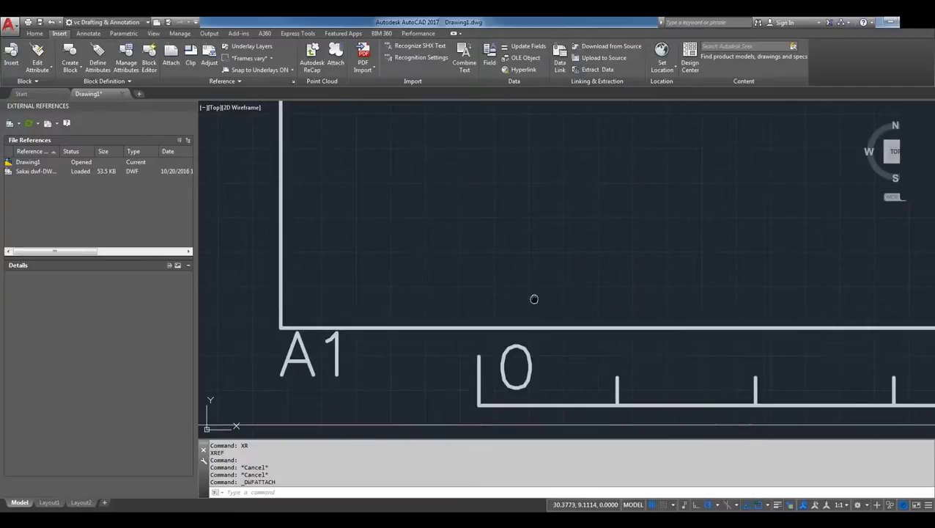
pyautogui.middleClick(534, 298)
pyautogui.middleClick(534, 298)
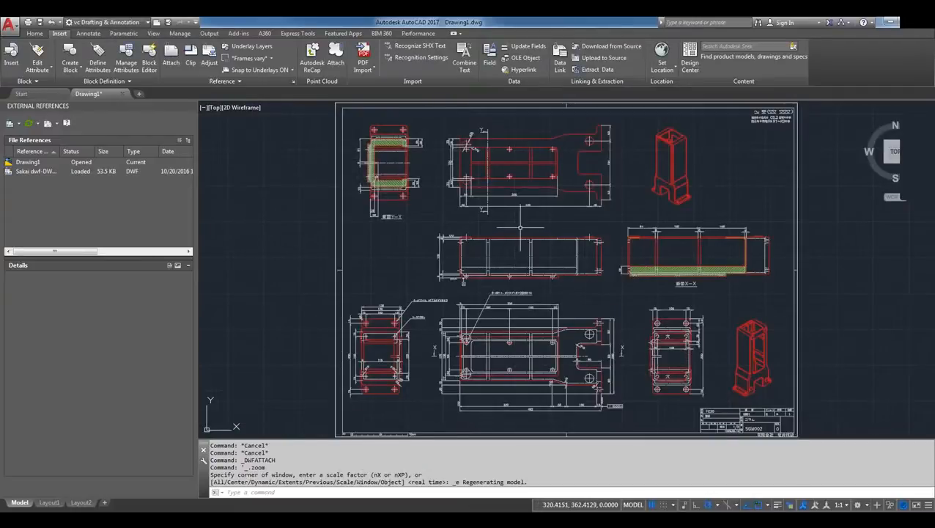
# Try turning the DWF underlay's Column layer off and on and its Title layer off, discarding the layer changes
pyautogui.click(811, 211)
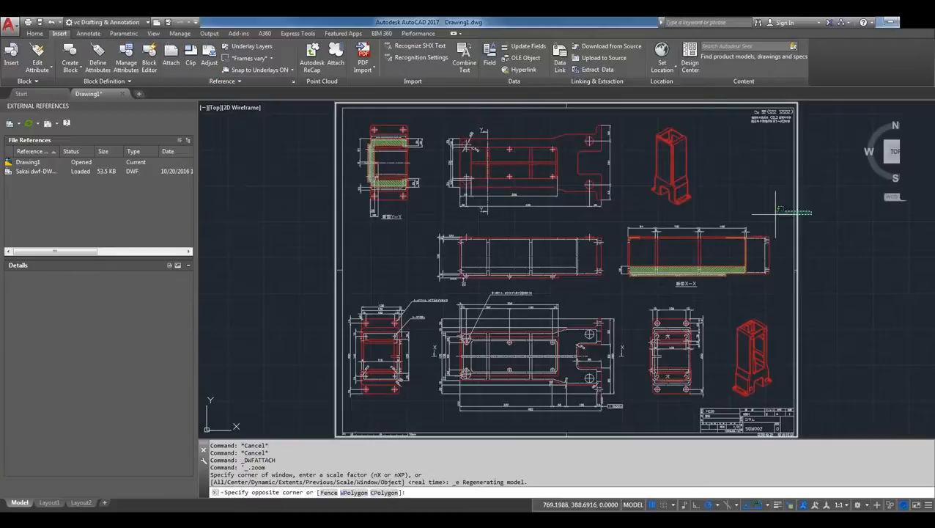
pyautogui.click(773, 214)
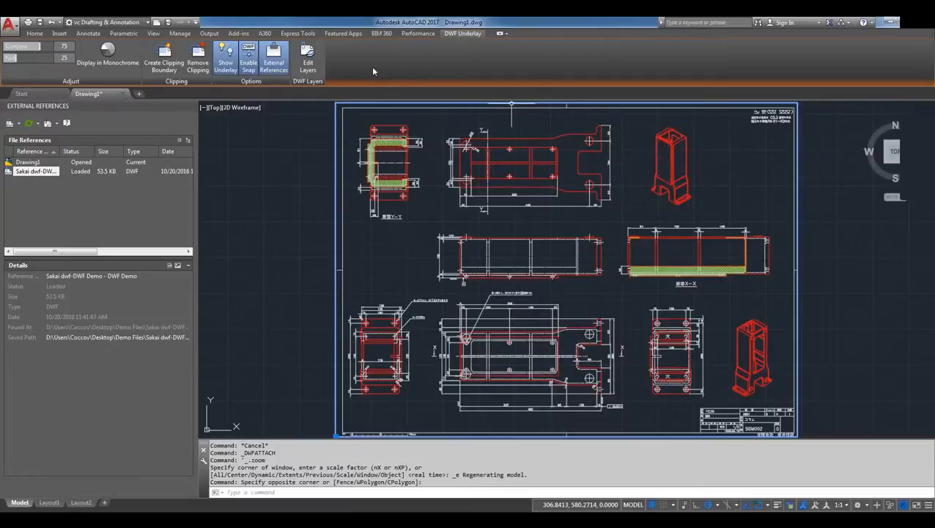
pyautogui.click(306, 59)
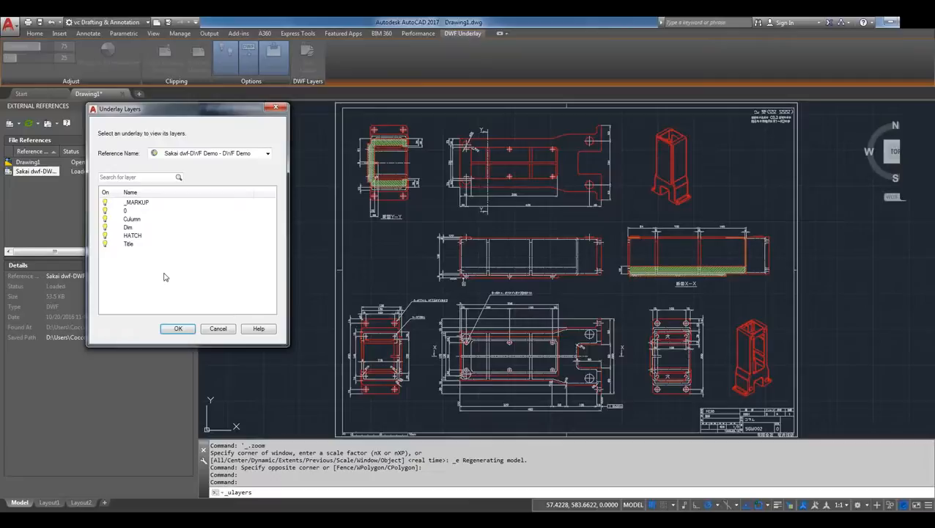
pyautogui.click(105, 219)
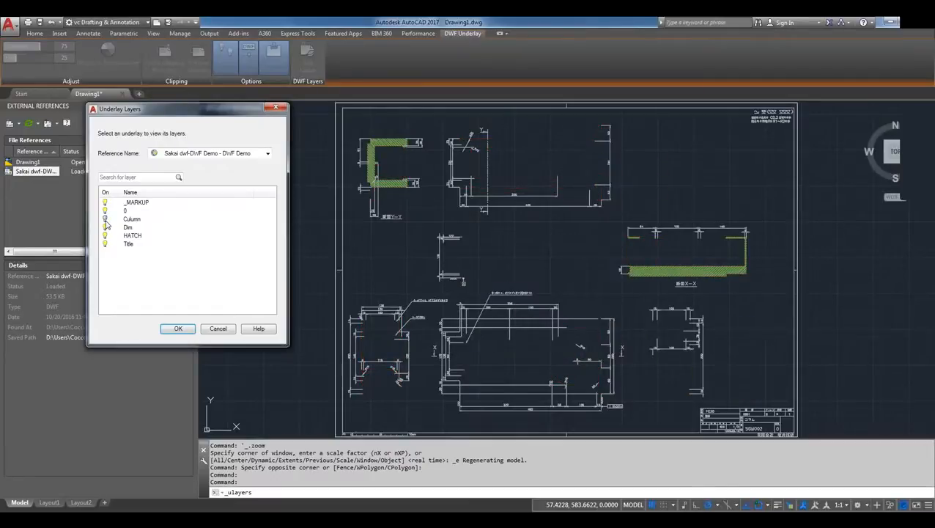
pyautogui.click(105, 219)
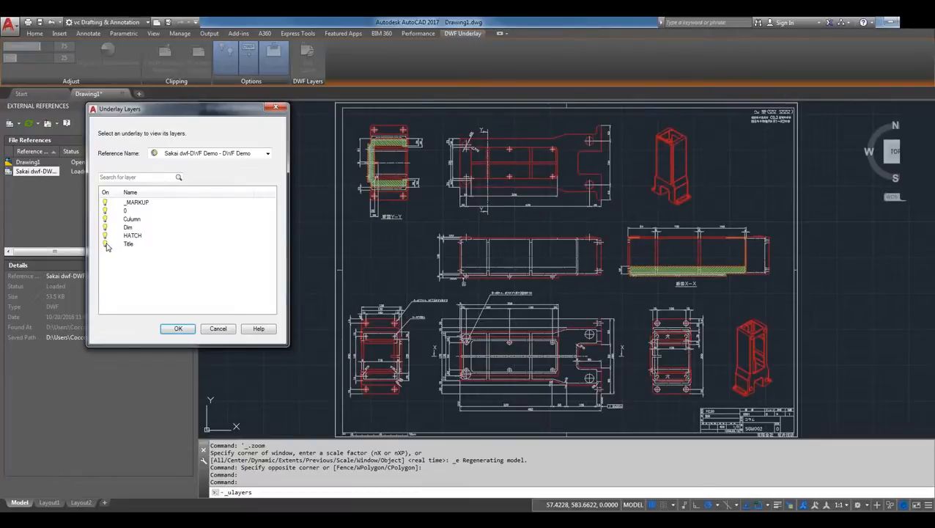
pyautogui.click(105, 244)
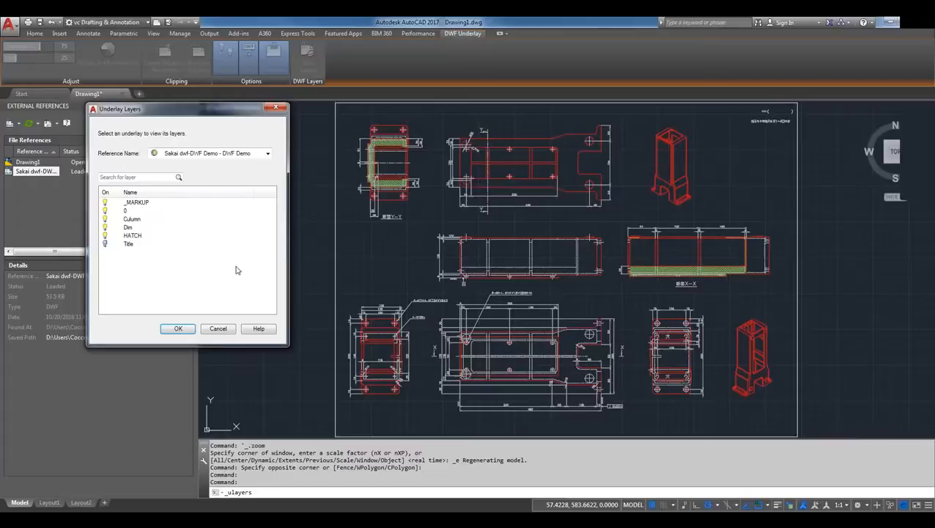
pyautogui.click(218, 329)
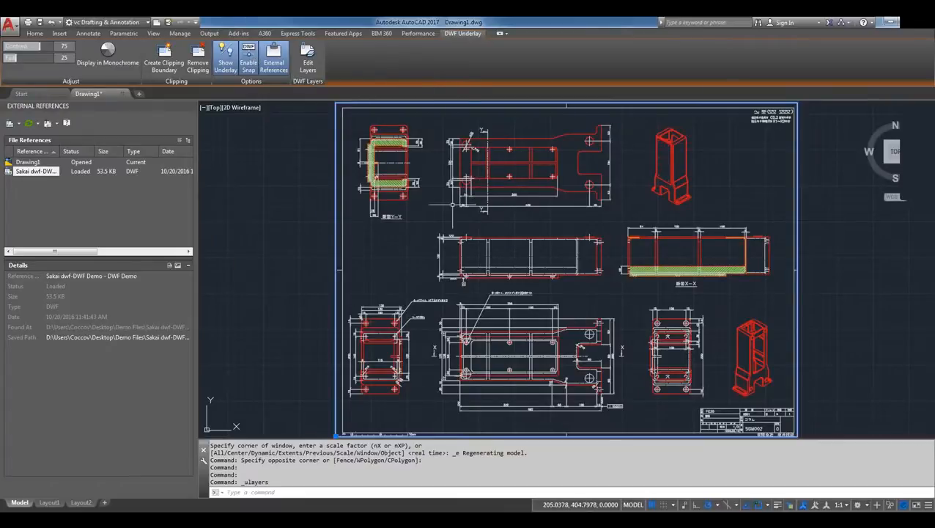
# Measure the distance between the endpoints of the 300 dimension in the upper plan view with the DIST command
pyautogui.scroll(2, 482, 180)
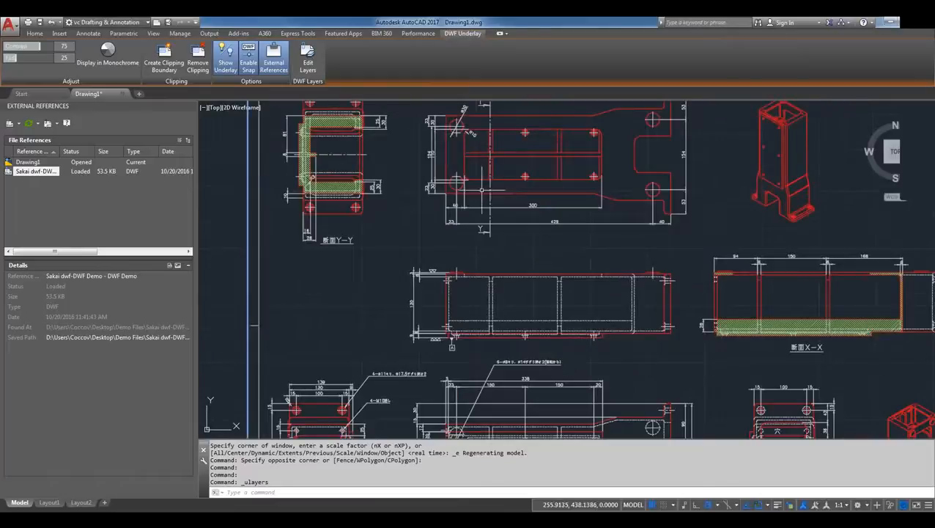
pyautogui.write('di')
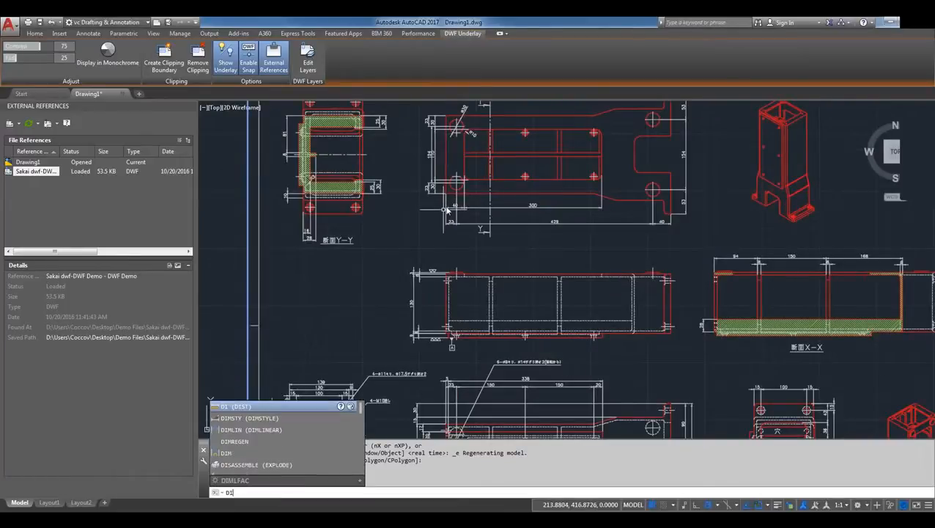
pyautogui.press('Return')
pyautogui.scroll(4, 449, 206)
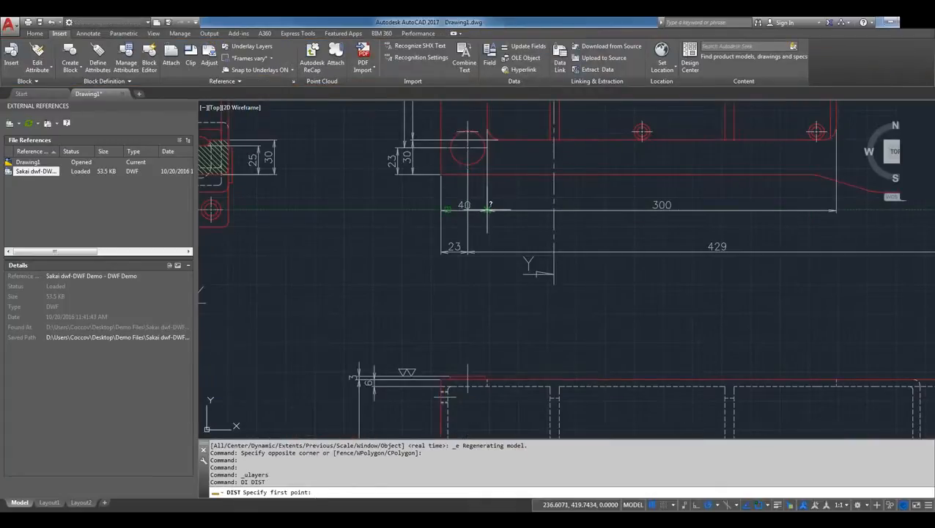
pyautogui.click(488, 209)
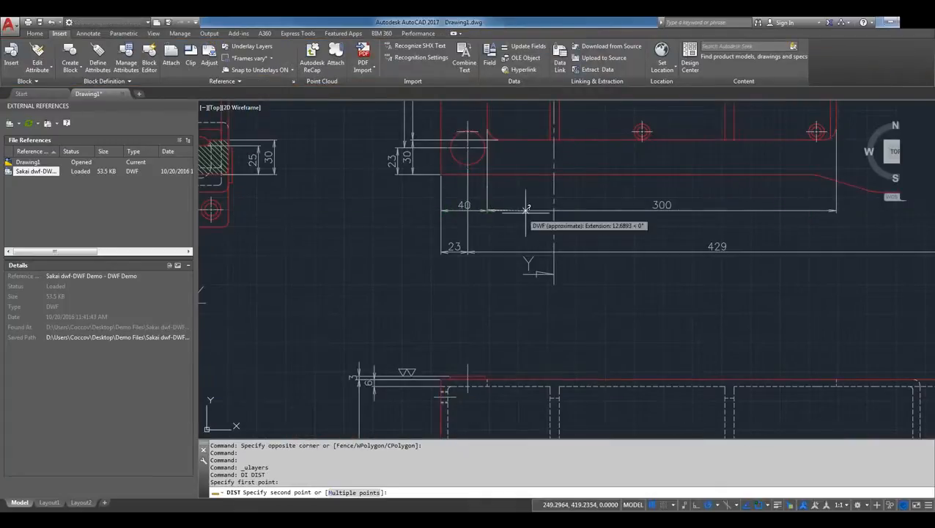
pyautogui.click(836, 211)
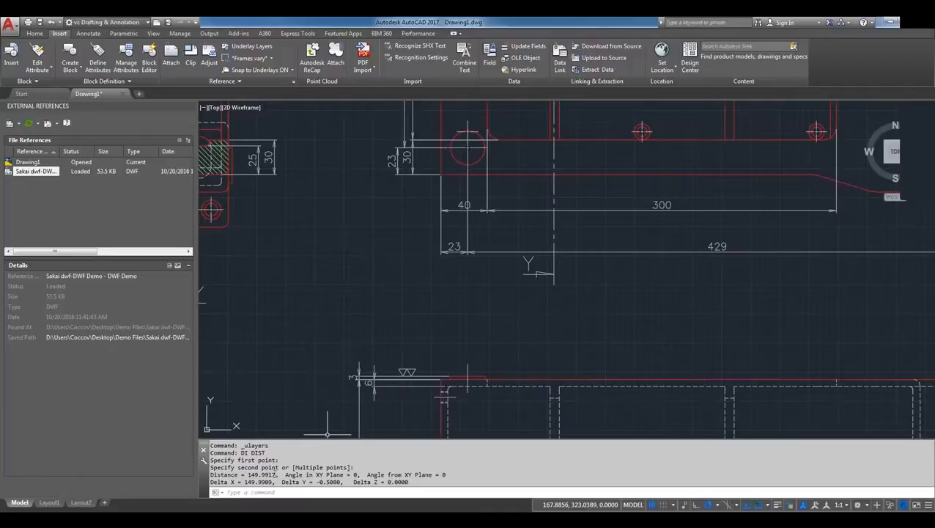
pyautogui.moveTo(275, 474); pyautogui.dragTo(247, 475)
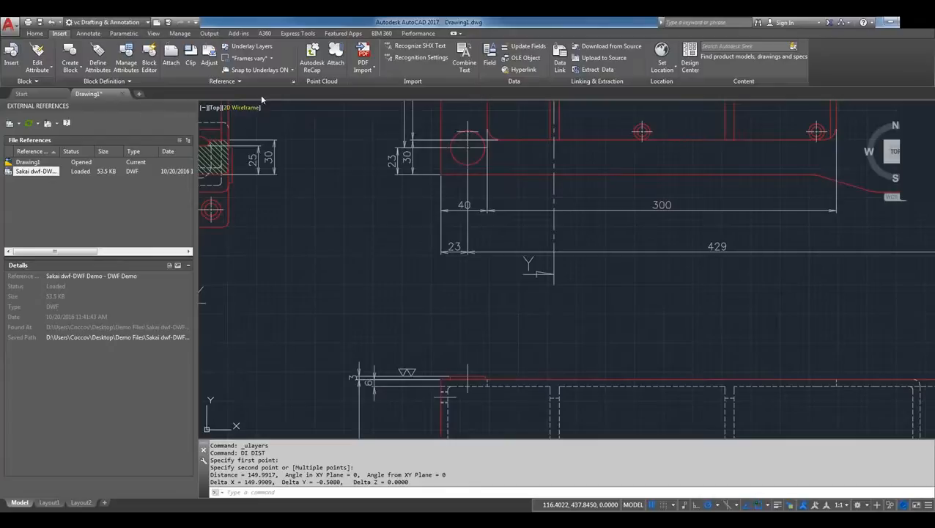
# Display the DWF underlay in monochrome and switch its visibility off and back on
pyautogui.click(647, 252)
pyautogui.scroll(-2, 534, 250)
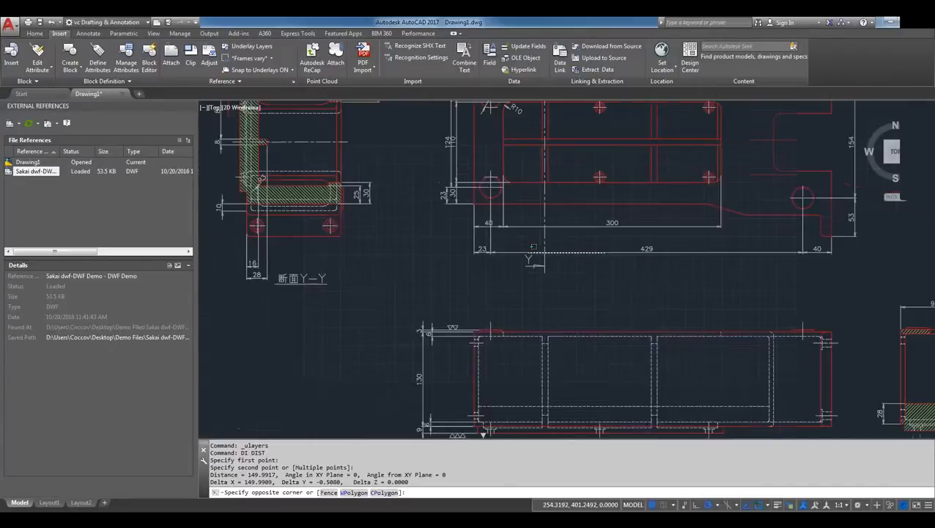
pyautogui.scroll(-3, 534, 248)
pyautogui.click(297, 223)
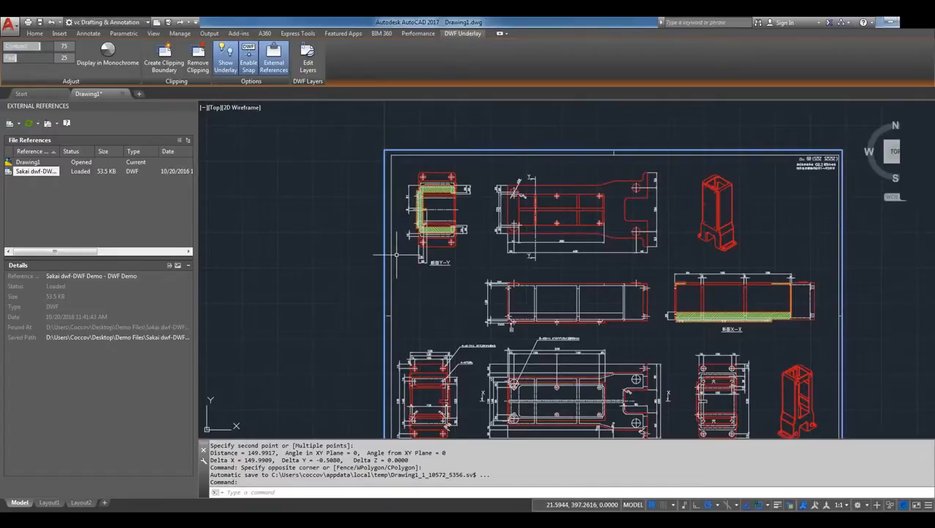
pyautogui.click(103, 55)
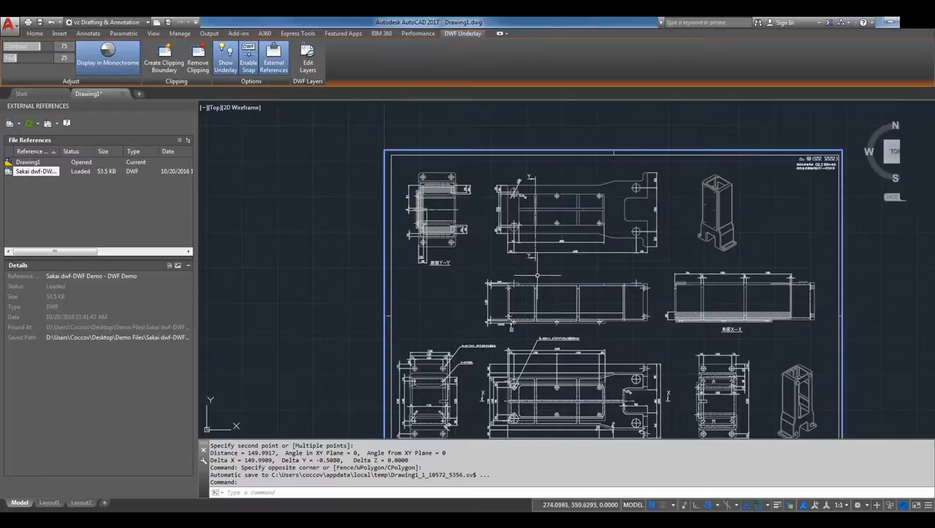
pyautogui.click(226, 57)
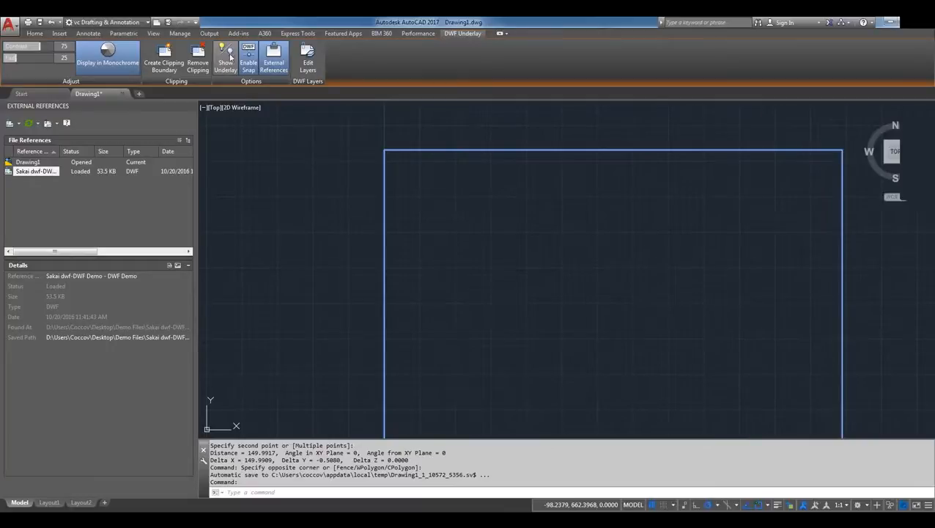
pyautogui.click(228, 61)
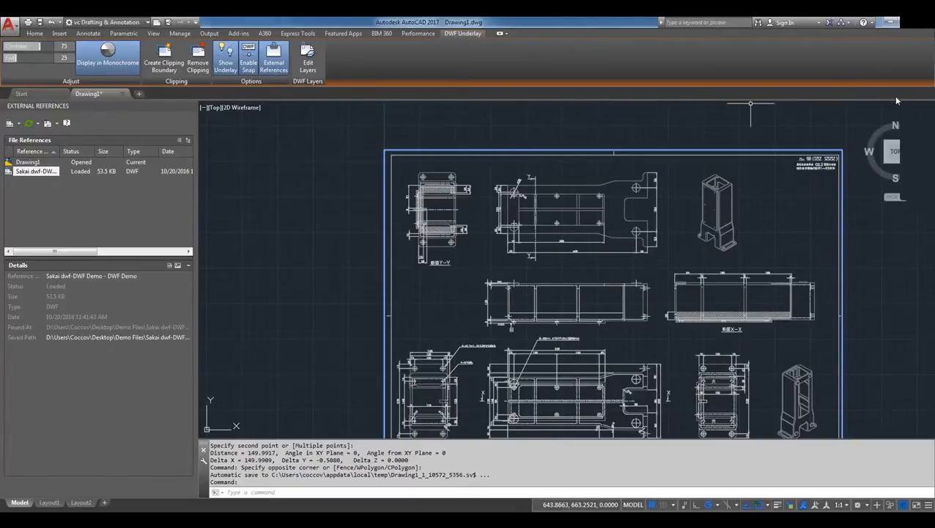
# Close the drawing containing the DWF underlay without saving its changes
pyautogui.doubleClick(537, 25)
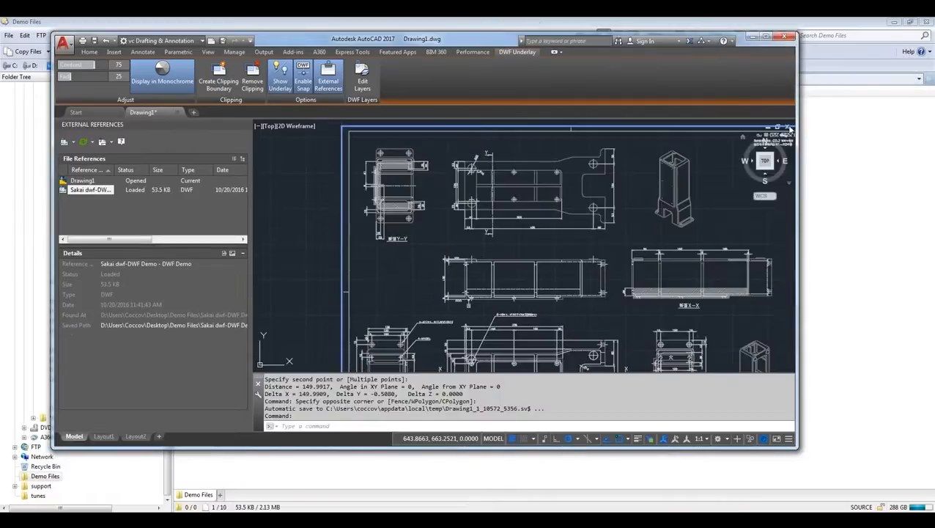
pyautogui.click(787, 128)
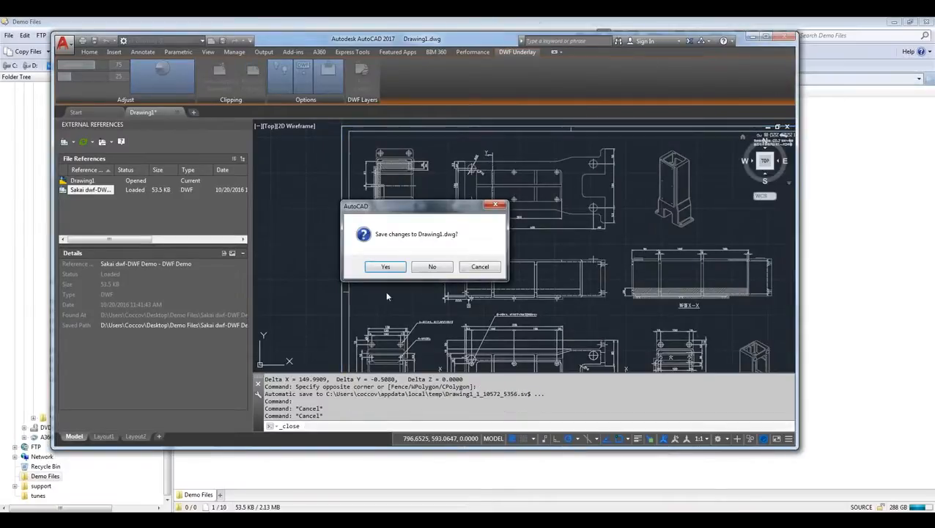
pyautogui.click(431, 266)
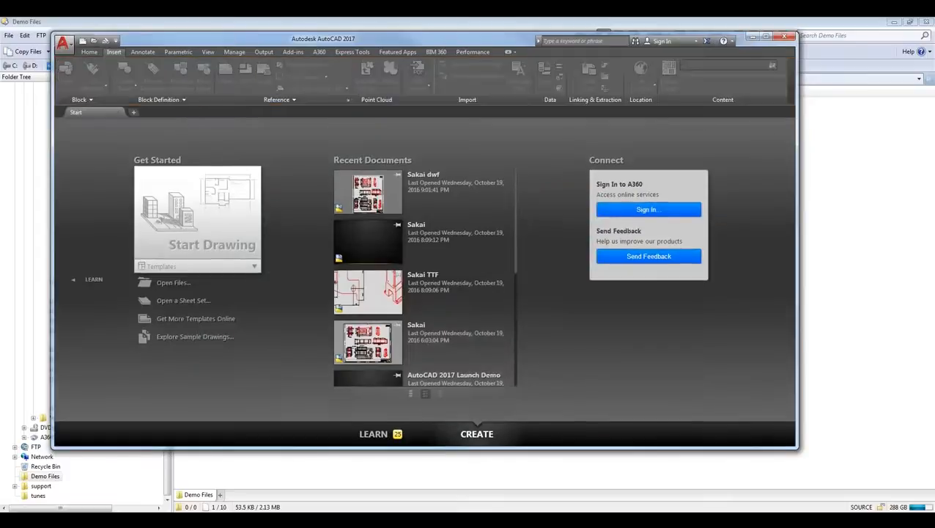
# Minimize the Demo Files file manager window, maximize the AutoCAD window and start a new blank drawing
pyautogui.click(429, 27)
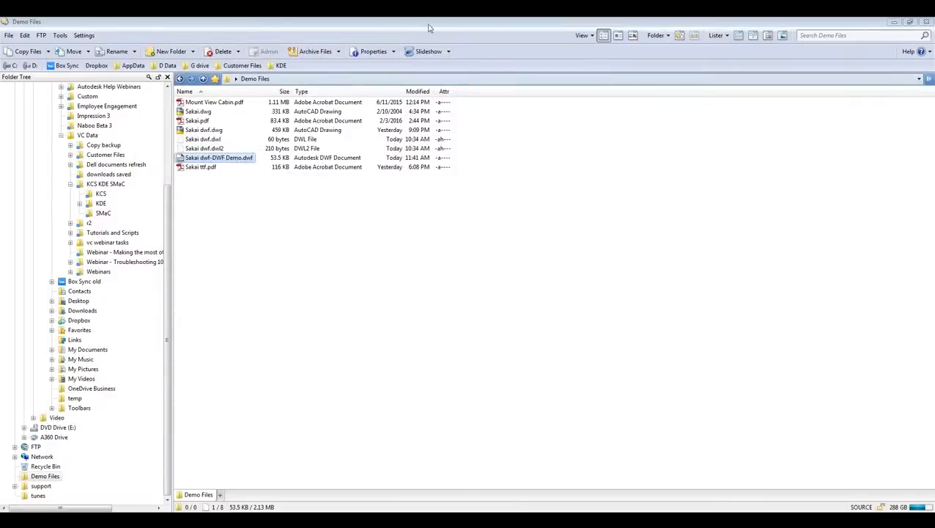
pyautogui.click(888, 22)
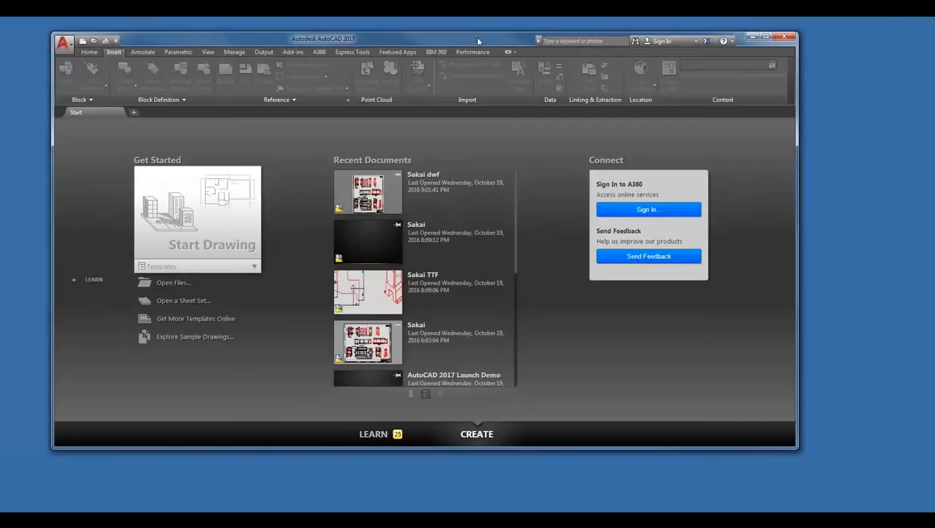
pyautogui.doubleClick(478, 41)
pyautogui.click(259, 209)
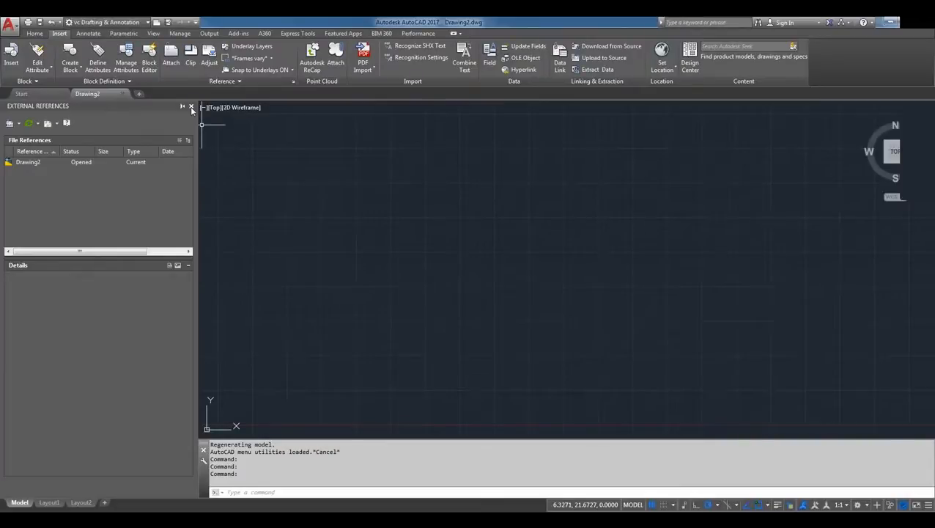
# Attach Sakai.pdf from the Demo Files folder as a PDF underlay at 0,0,0 with scale 1 and rotation 0, and show its full extents
pyautogui.click(21, 126)
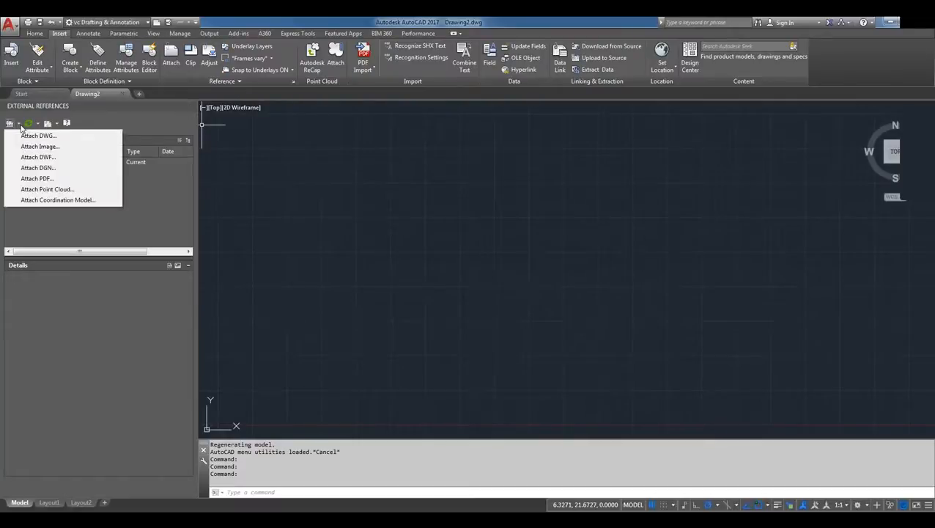
pyautogui.click(40, 178)
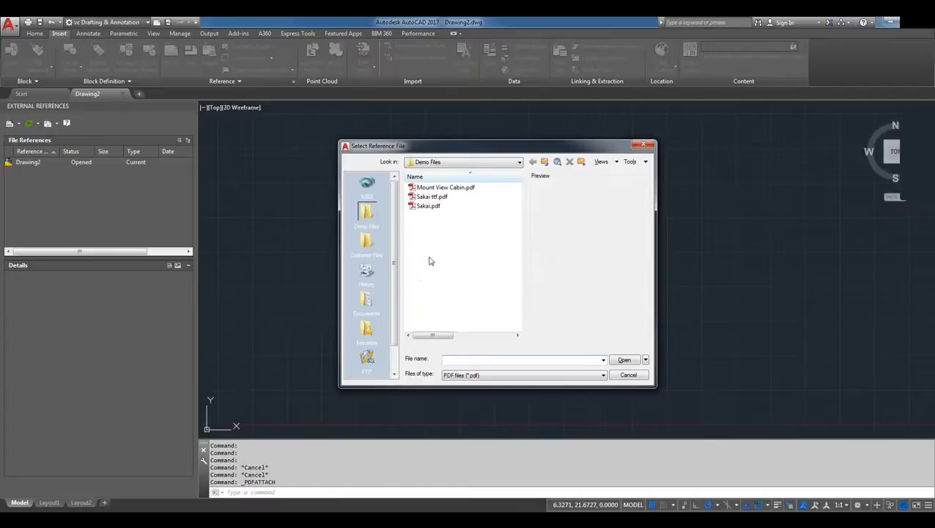
pyautogui.click(431, 208)
pyautogui.rightClick(432, 212)
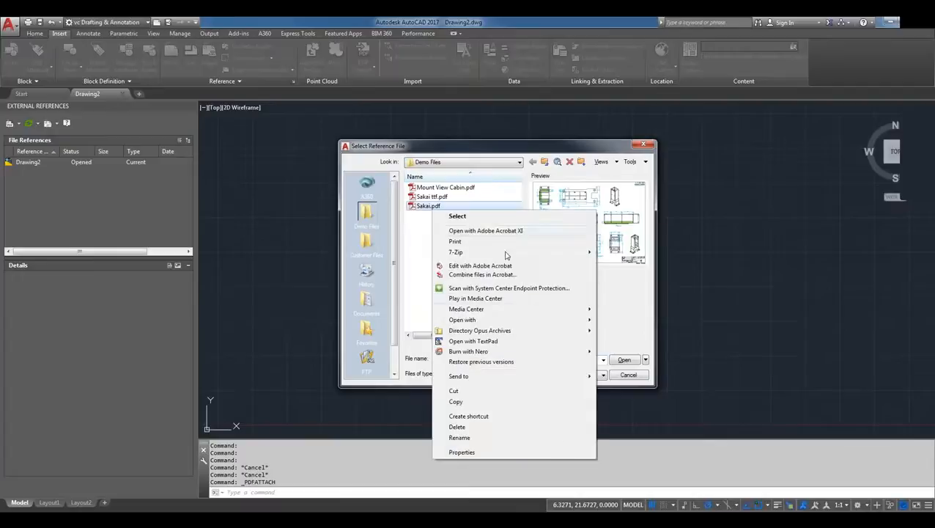
pyautogui.click(627, 335)
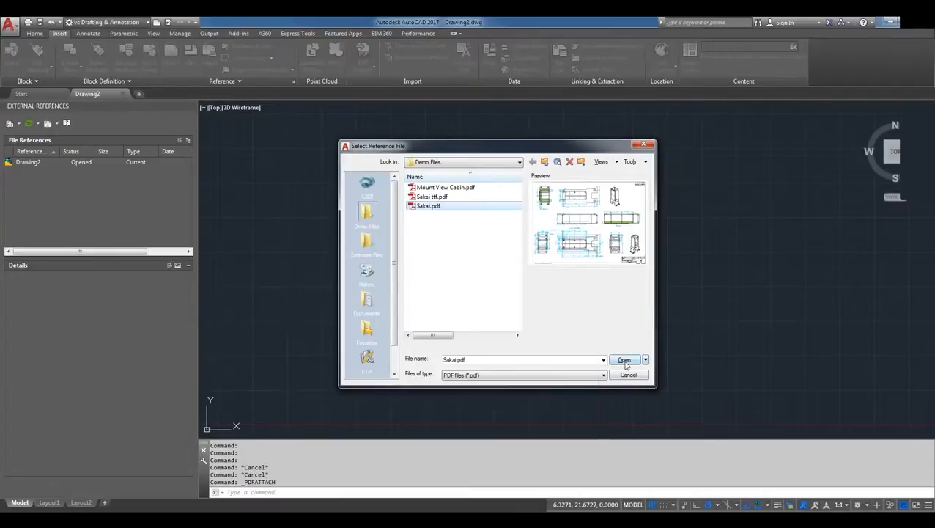
pyautogui.click(625, 360)
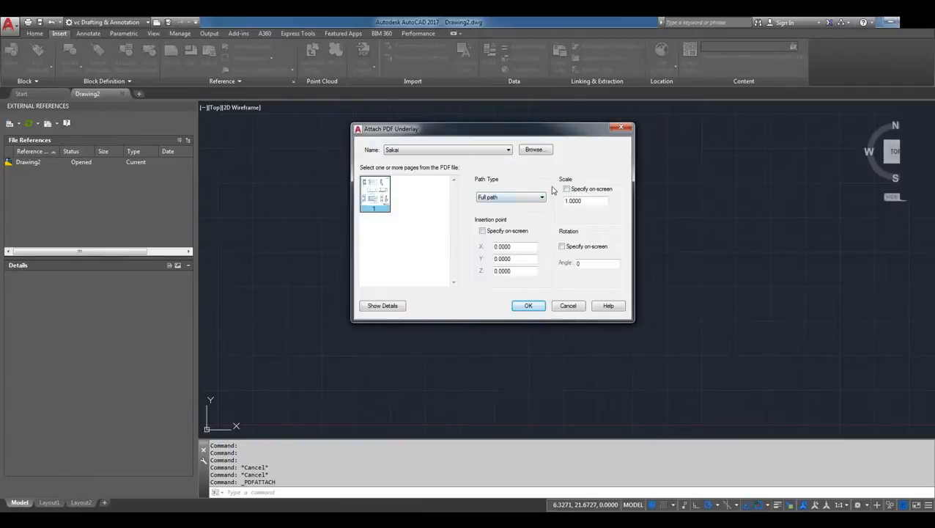
pyautogui.click(525, 306)
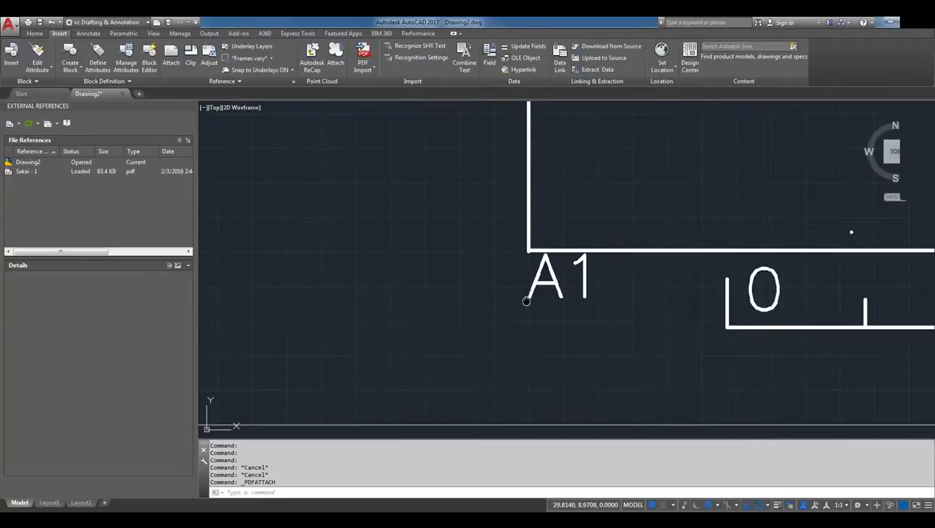
pyautogui.middleClick(825, 310)
pyautogui.middleClick(824, 310)
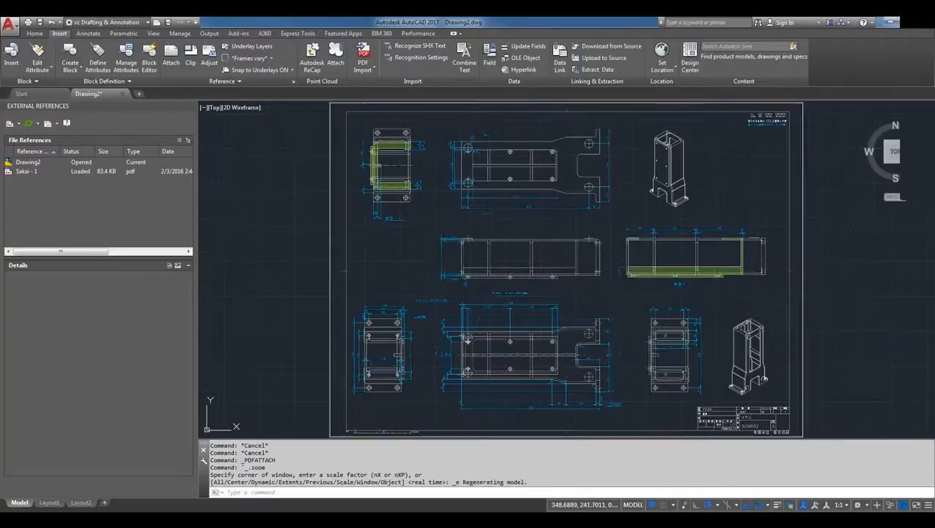
# Select the attached Sakai PDF underlay to examine its available underlay options, and clear the selection
pyautogui.click(818, 309)
pyautogui.click(788, 310)
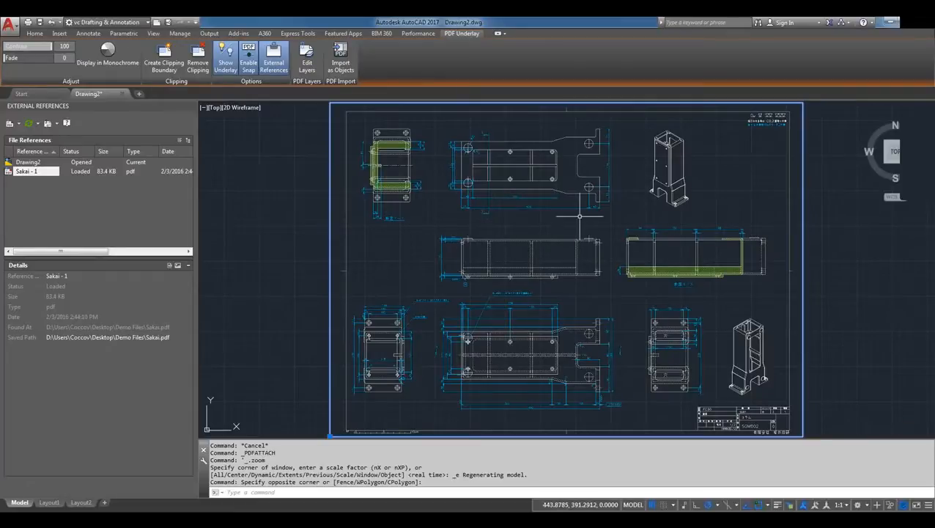
pyautogui.click(257, 71)
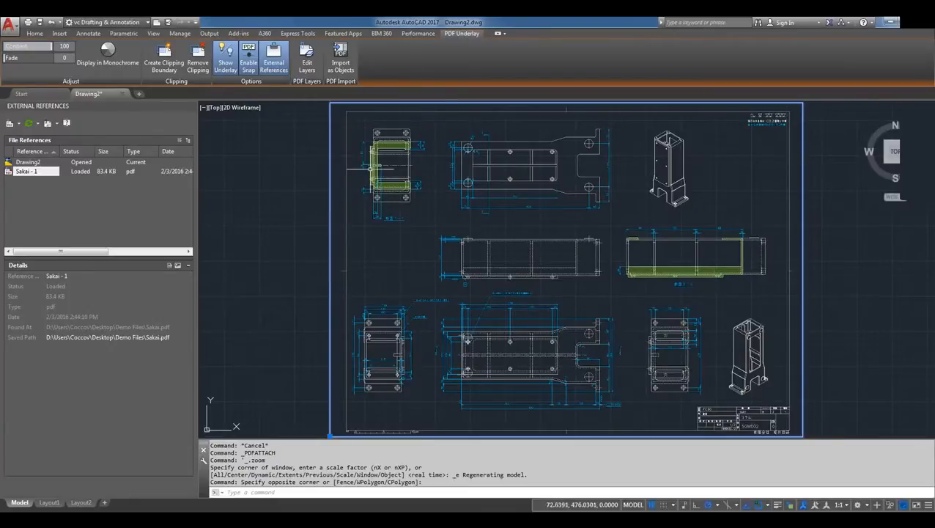
pyautogui.press('Escape')
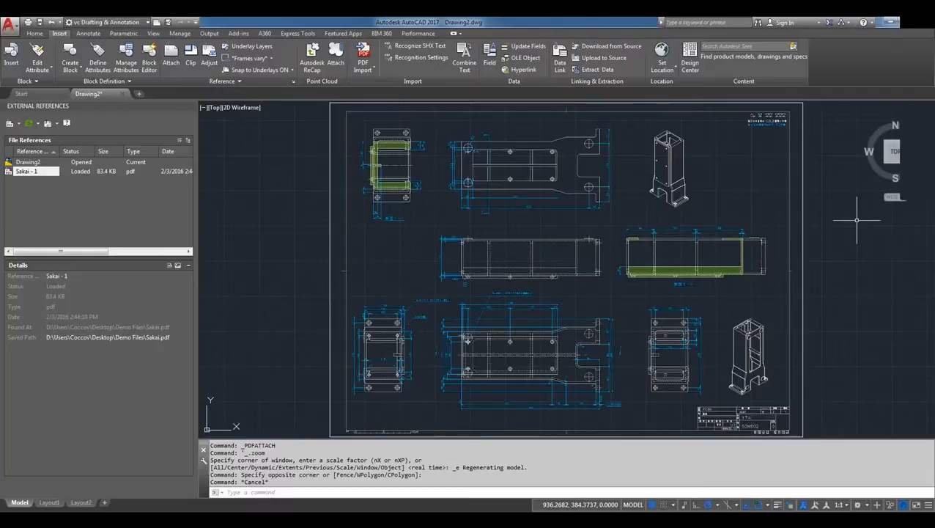
pyautogui.click(371, 69)
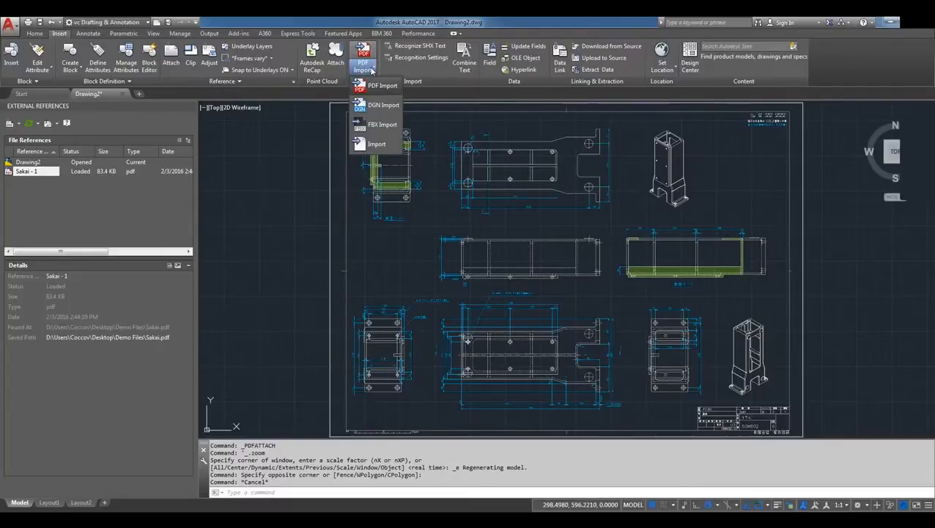
pyautogui.click(376, 86)
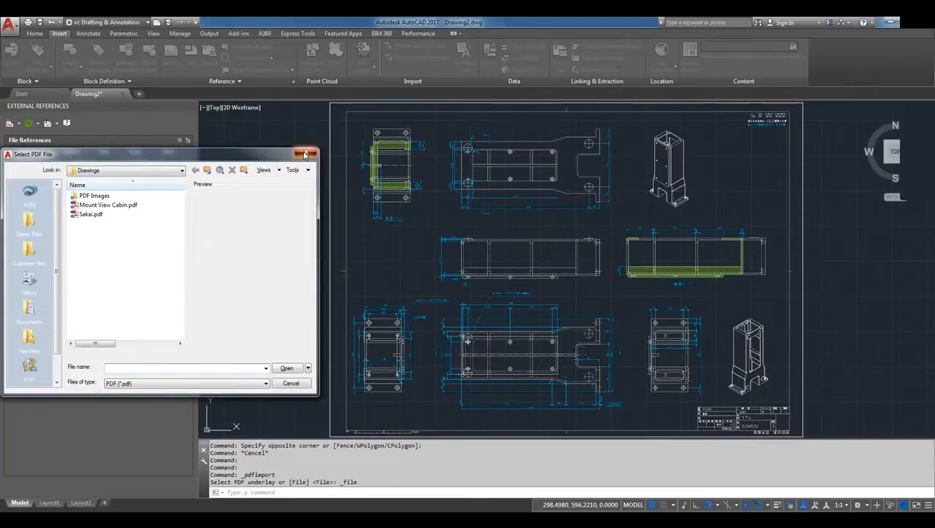
pyautogui.click(305, 154)
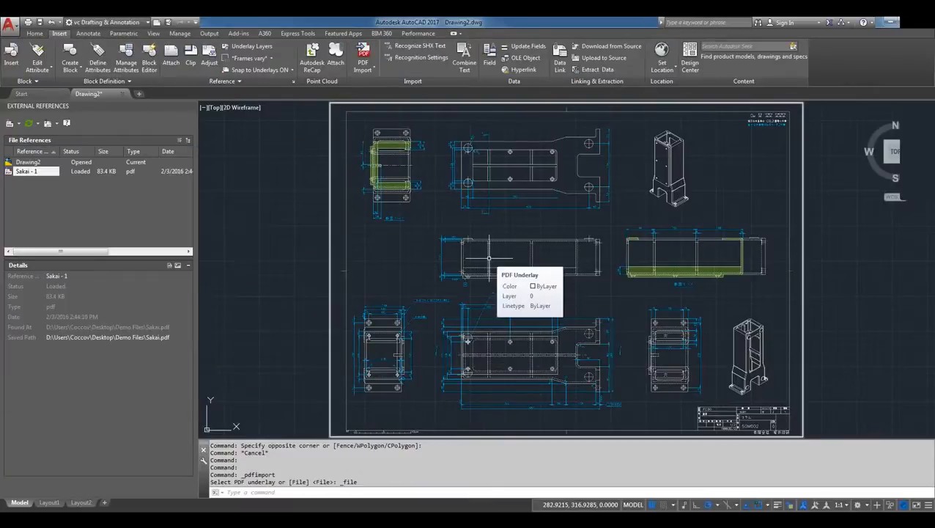
pyautogui.write('IM')
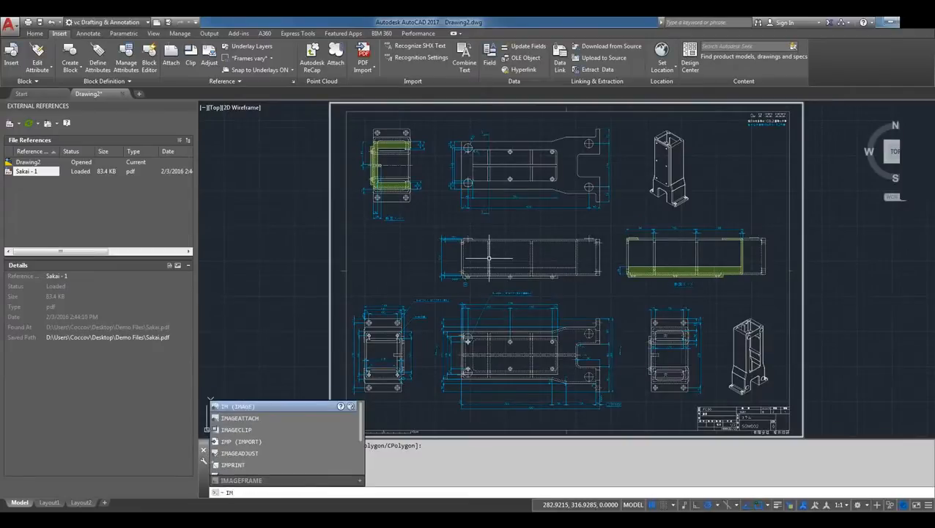
pyautogui.press('BackSpace')
pyautogui.press('BackSpace')
# Convert the entire attached Sakai PDF underlay into drawing objects with PDFIMPORT, and detach the underlay
pyautogui.write('pdfimpor')
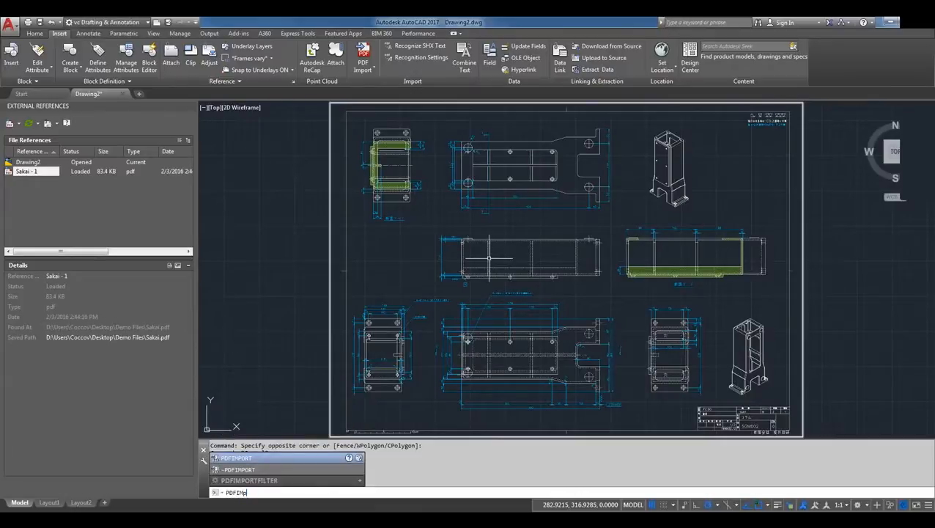
pyautogui.press('Return')
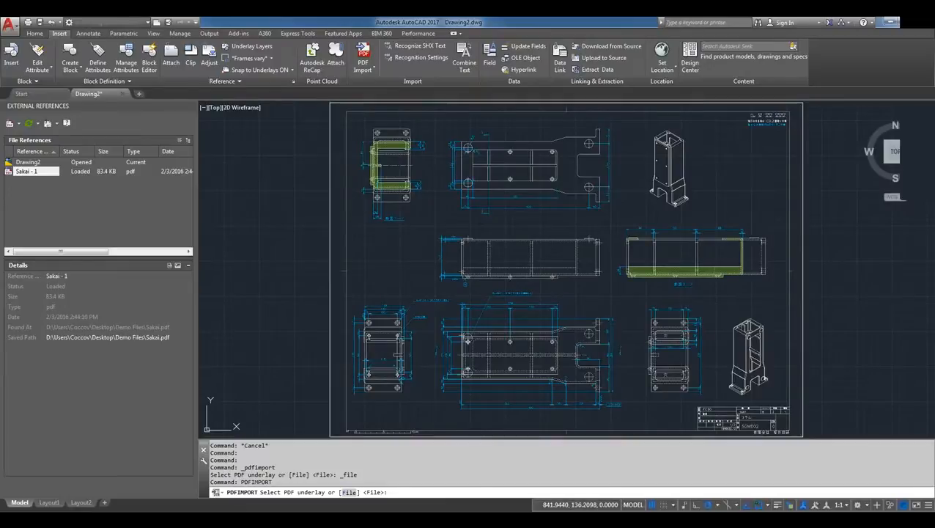
pyautogui.click(804, 360)
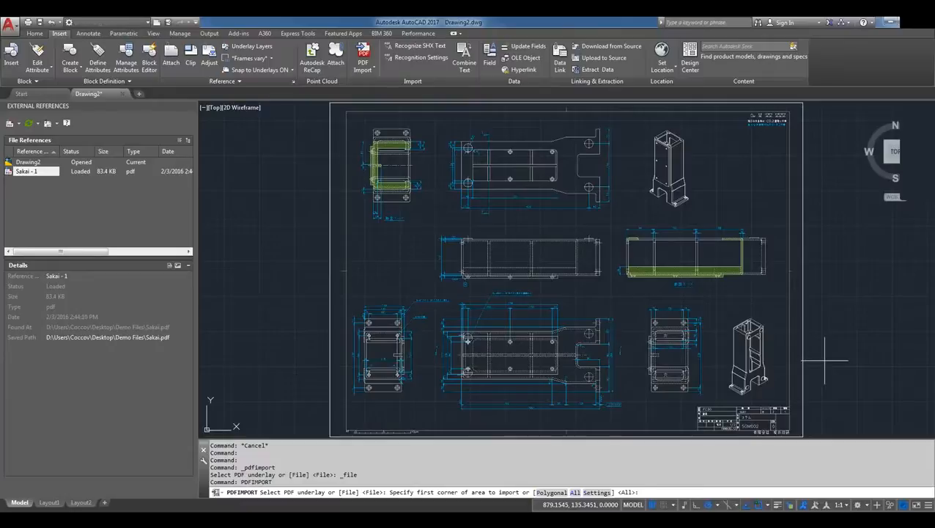
pyautogui.press('Return')
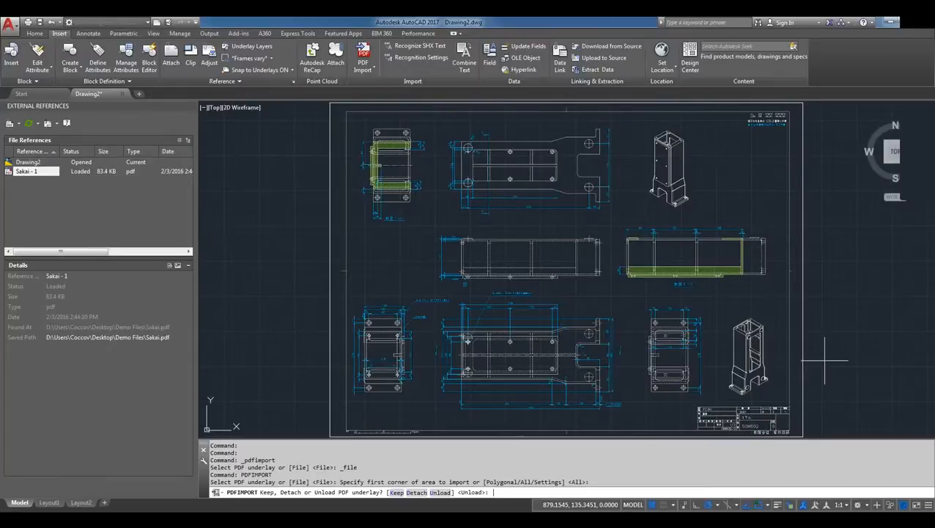
pyautogui.write('d')
pyautogui.press('Return')
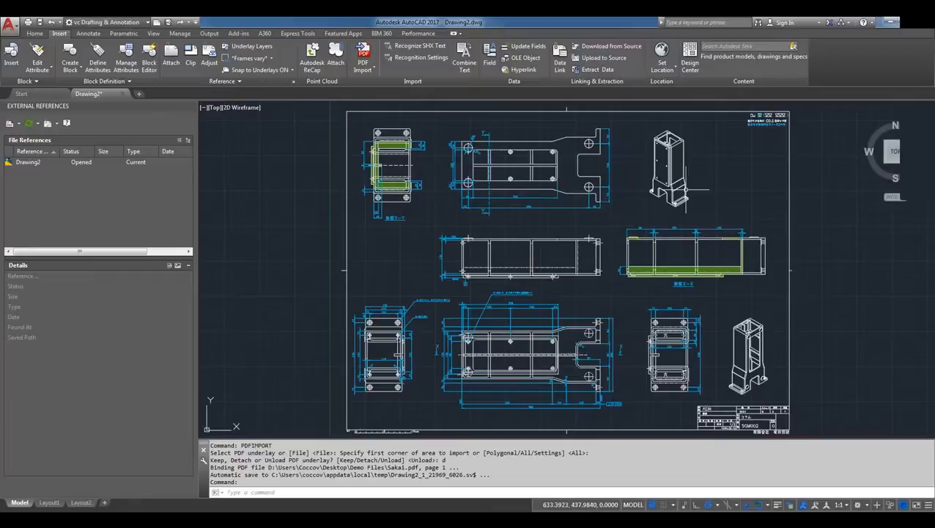
# Pick edges of the imported isometric column view to examine their object types, and dismiss the selection choices
pyautogui.scroll(2, 673, 183)
pyautogui.scroll(4, 675, 180)
pyautogui.click(651, 177)
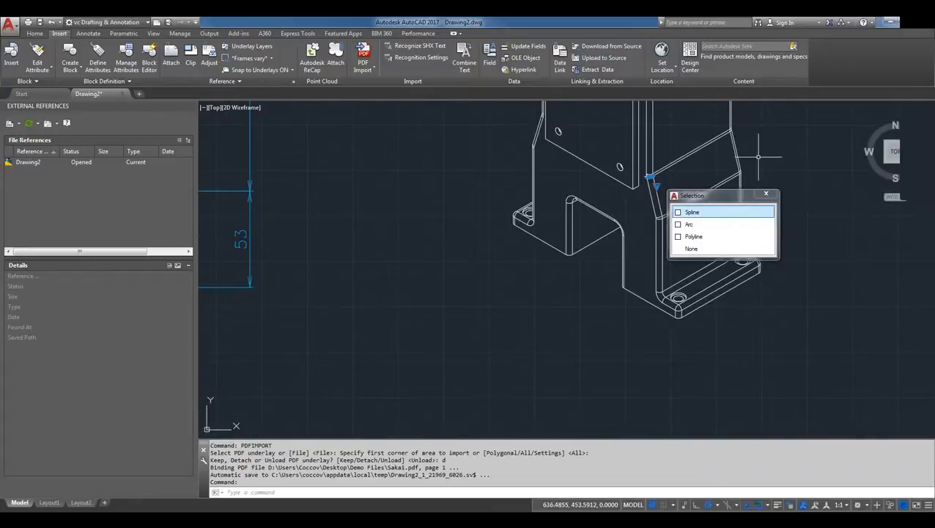
pyautogui.press('Escape')
pyautogui.scroll(-2, 595, 179)
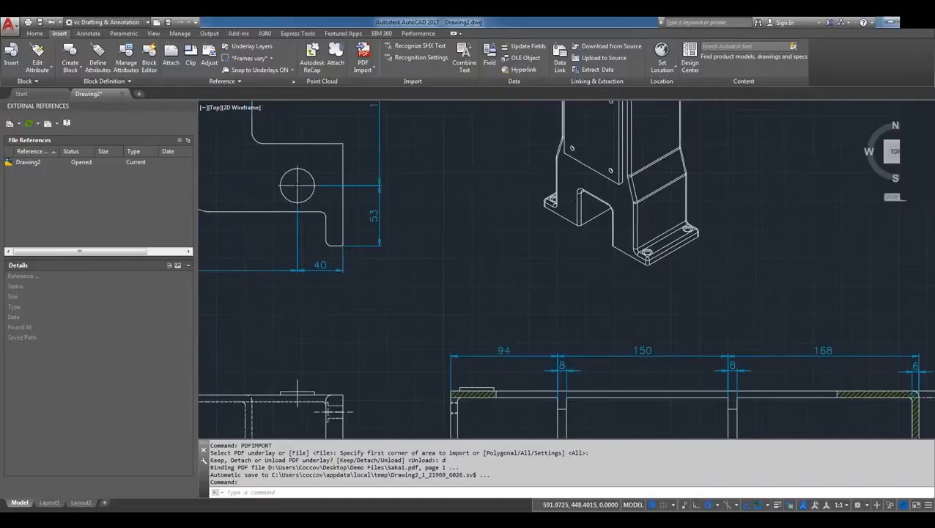
pyautogui.scroll(-4, 594, 179)
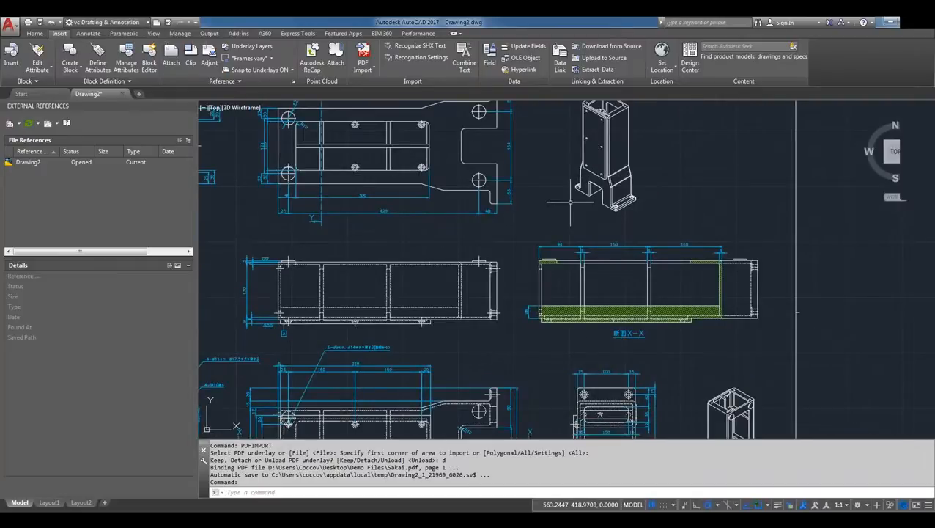
pyautogui.click(628, 143)
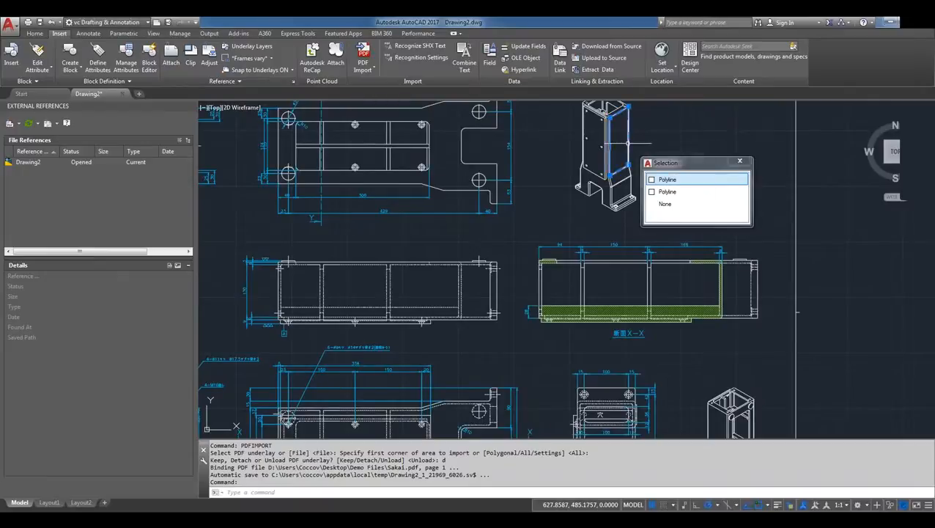
pyautogui.click(740, 161)
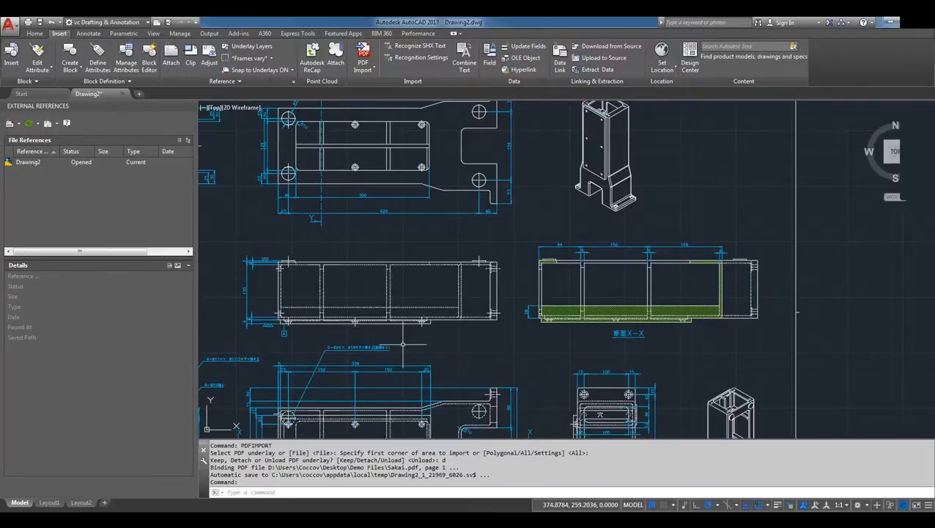
# Select the digit 8 of the 338 dimension text to examine how the imported text is built, and clear the selection
pyautogui.scroll(6, 355, 364)
pyautogui.scroll(4, 356, 364)
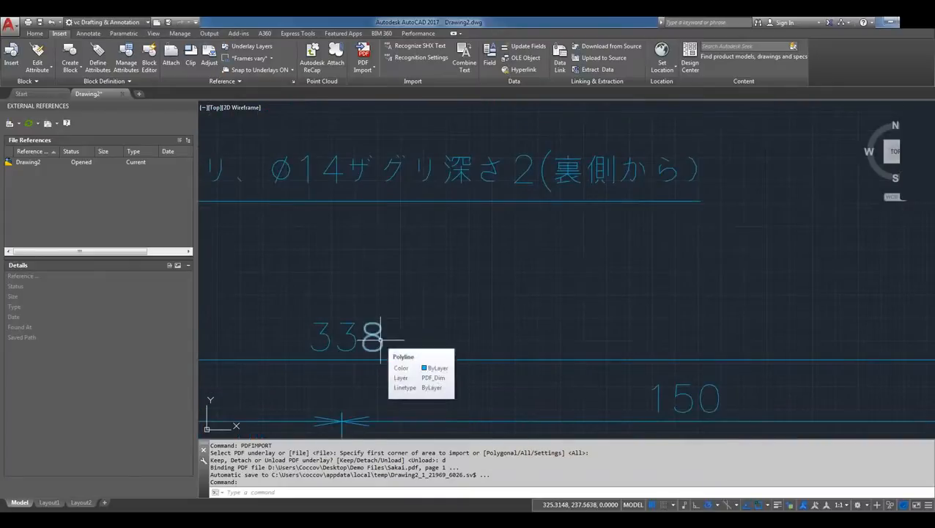
pyautogui.click(380, 340)
pyautogui.moveTo(380, 341)
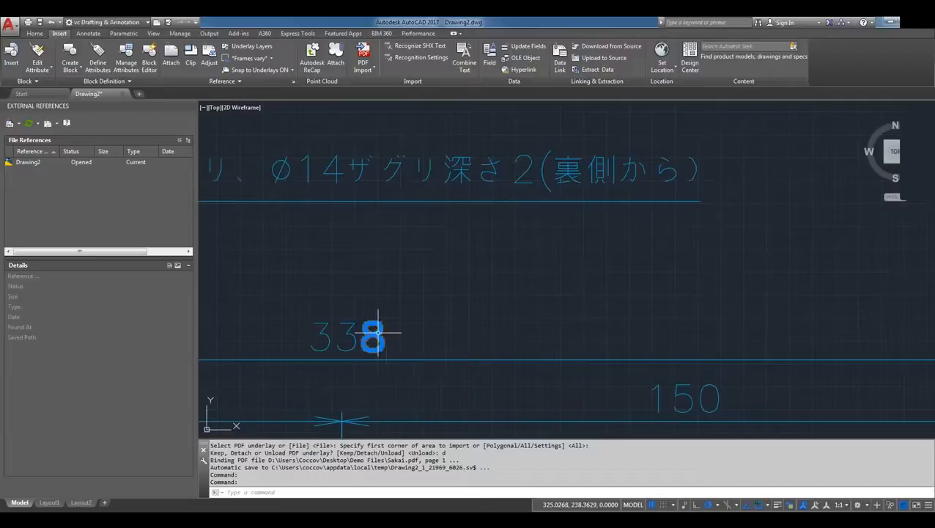
pyautogui.press('Escape')
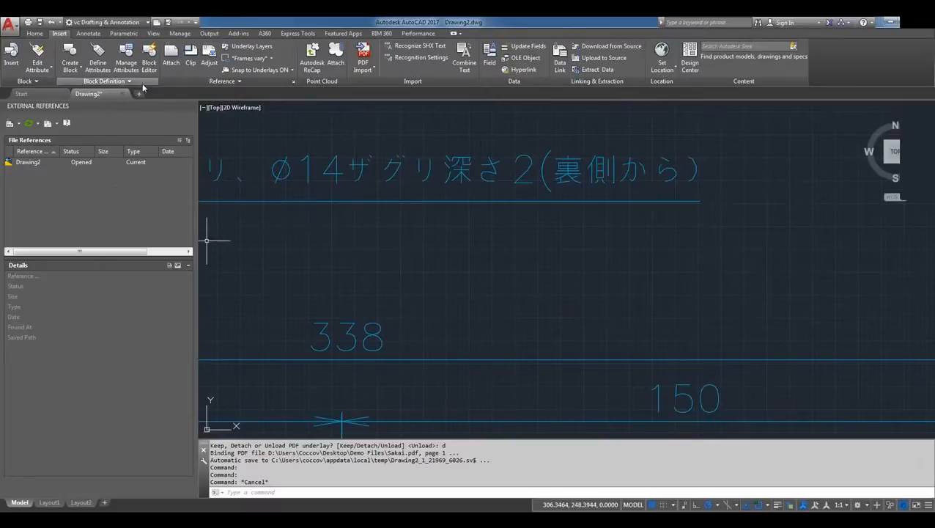
pyautogui.moveTo(129, 97)
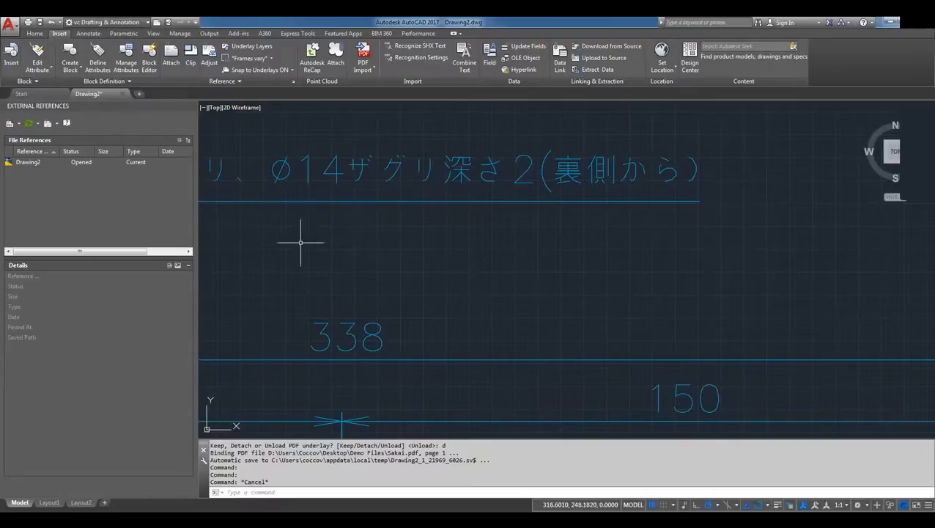
pyautogui.write('OPe')
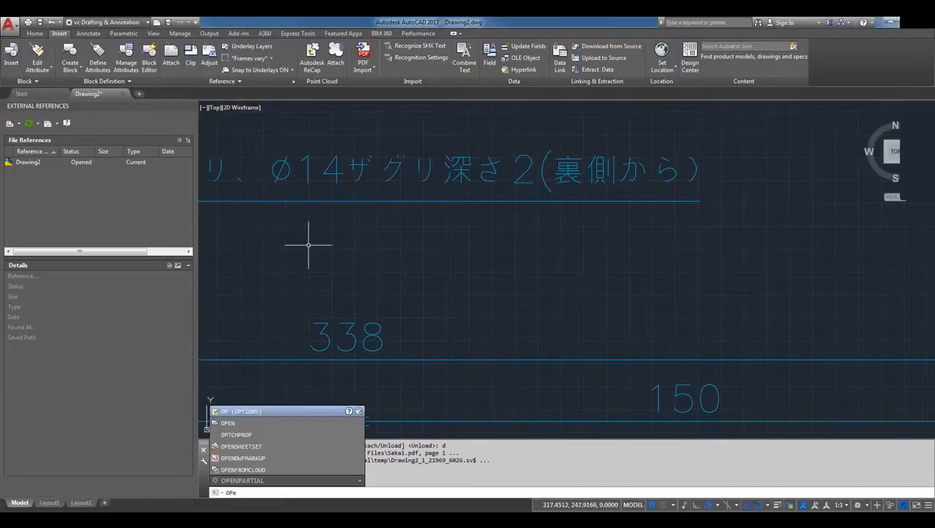
pyautogui.write('n')
pyautogui.press('Return')
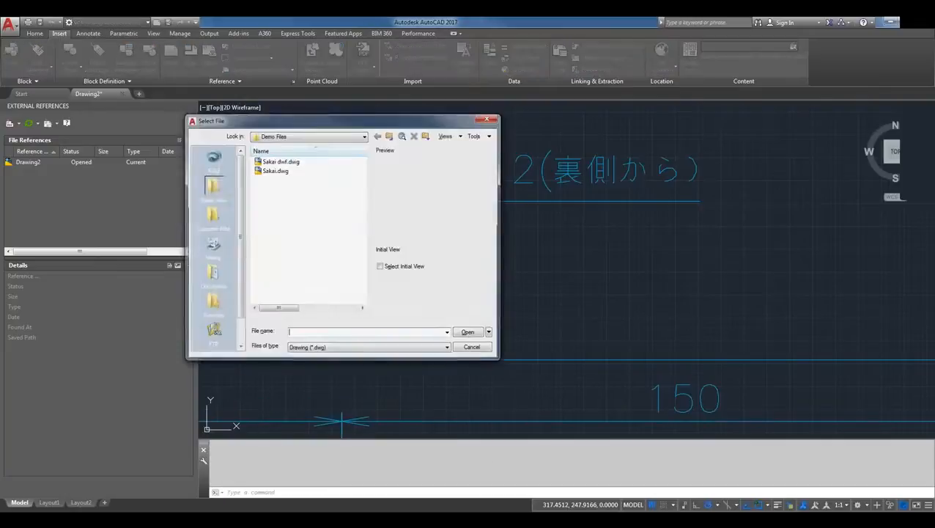
pyautogui.click(277, 173)
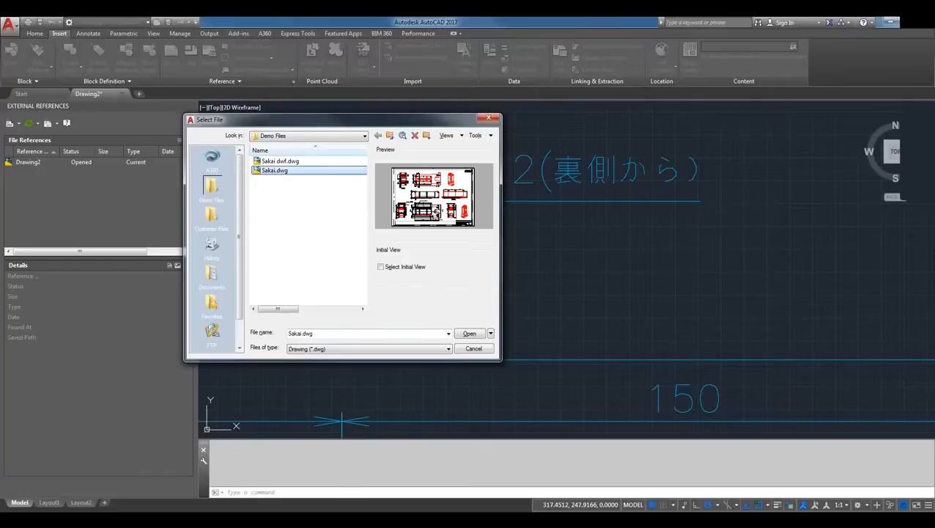
pyautogui.click(467, 349)
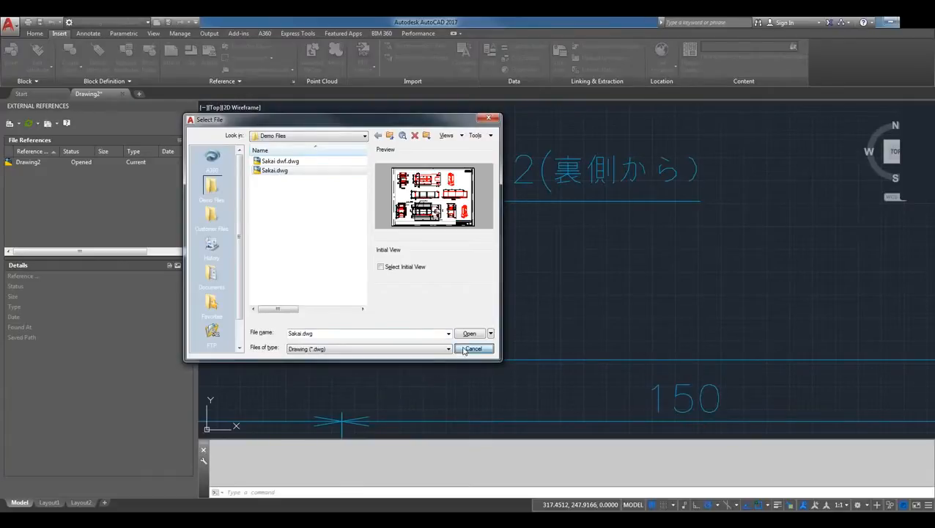
# Start a new blank drawing and close the External References palette
pyautogui.click(40, 95)
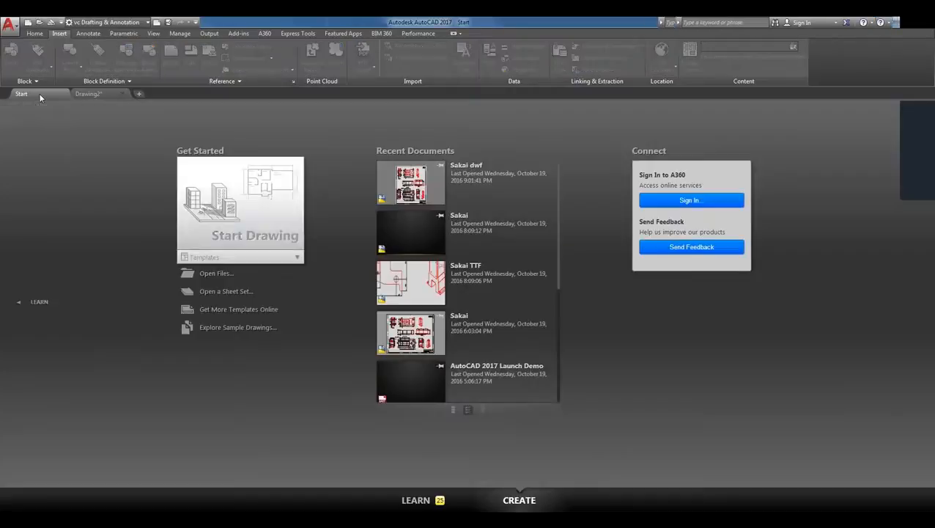
pyautogui.click(212, 235)
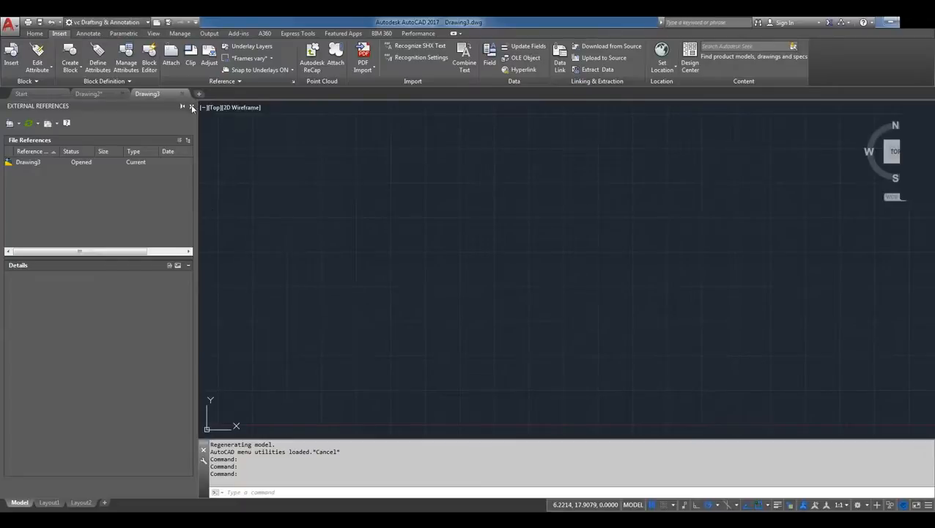
pyautogui.click(191, 107)
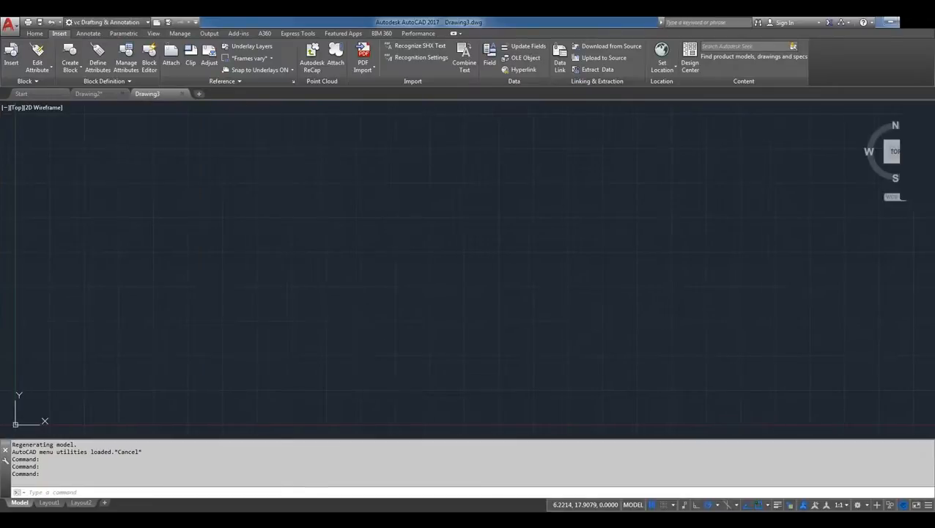
# Begin a PDF import of Mount View Cabin.pdf from the Drawings folder and choose page 3 as the page to import
pyautogui.click(374, 70)
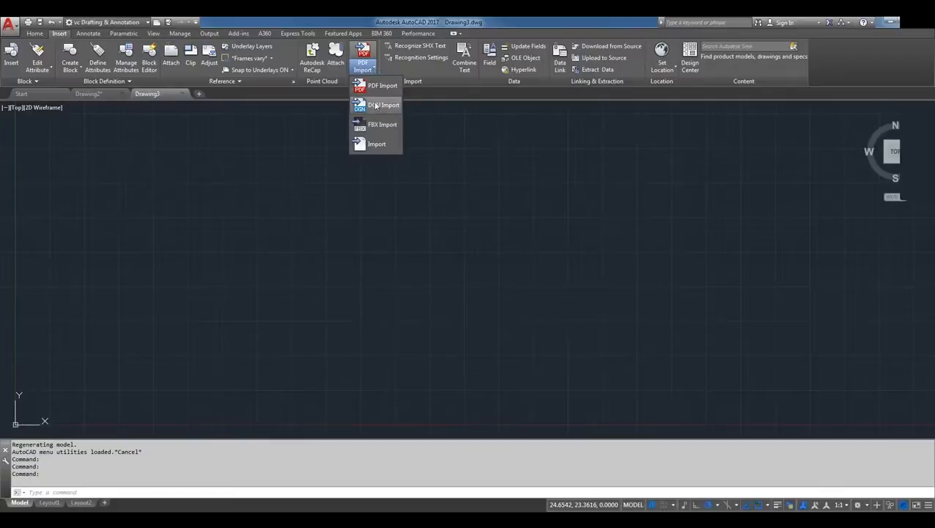
pyautogui.click(381, 92)
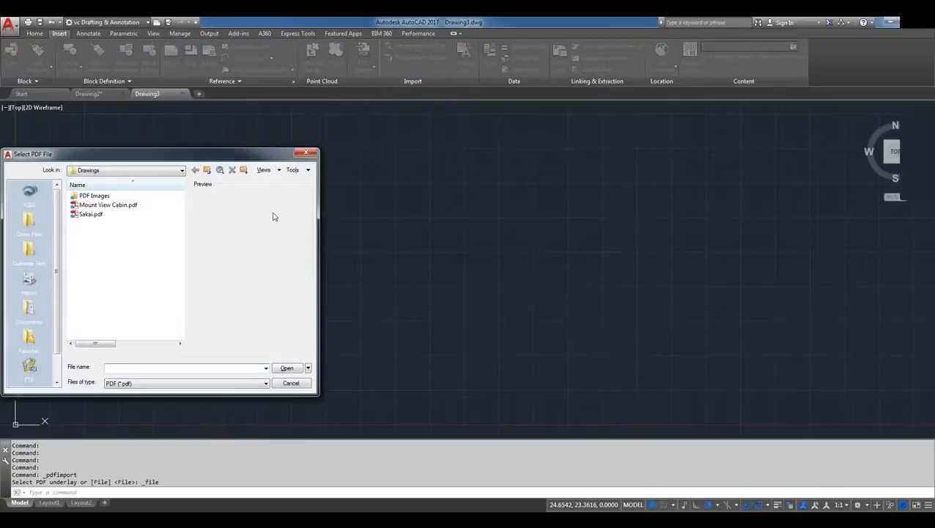
pyautogui.click(111, 205)
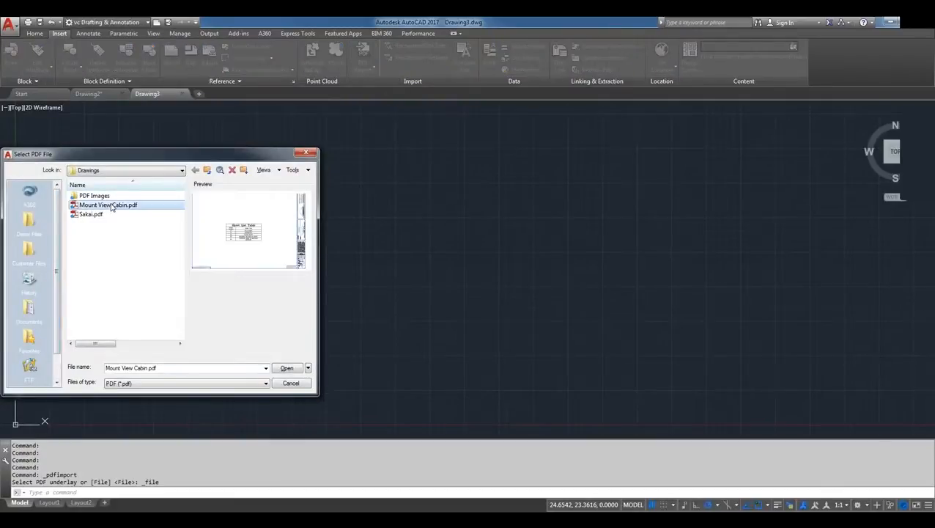
pyautogui.doubleClick(112, 205)
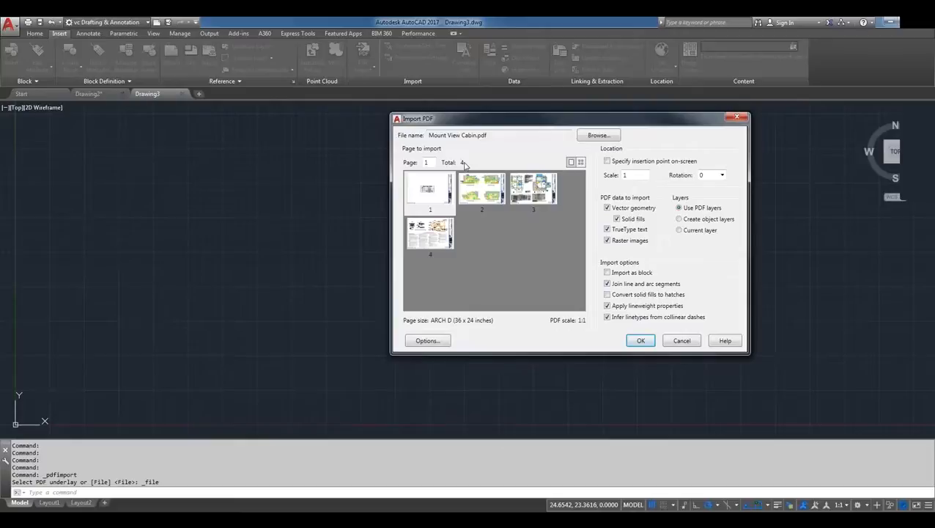
pyautogui.click(537, 198)
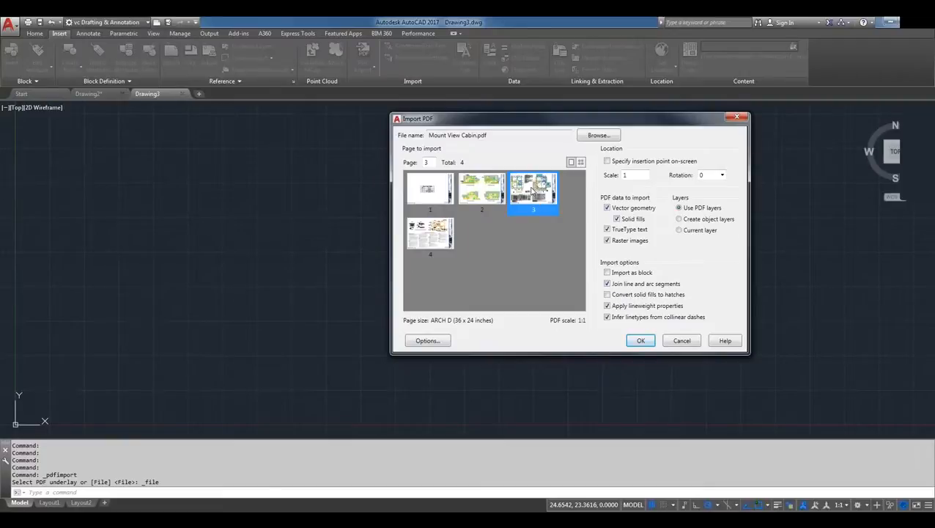
# Examine the PDF Import Image Location setting in the import options, and leave the options without changing anything
pyautogui.click(436, 343)
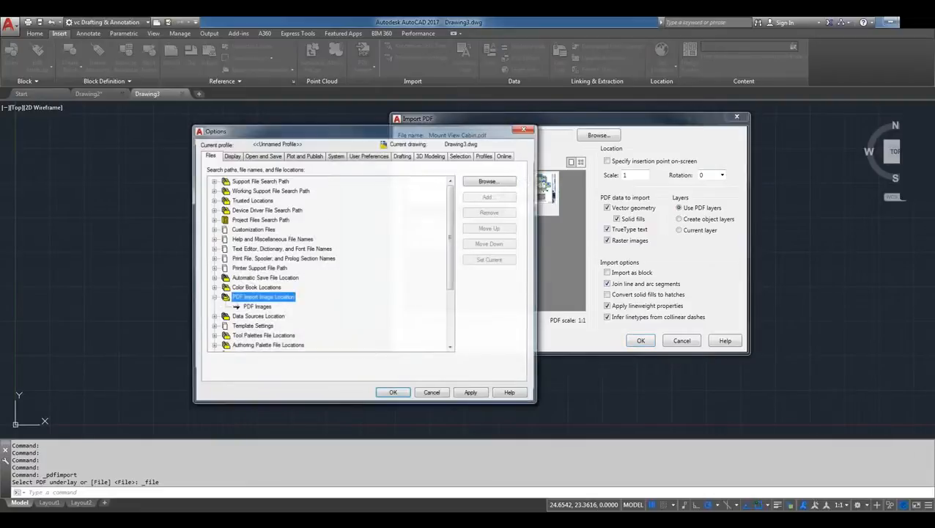
pyautogui.click(258, 308)
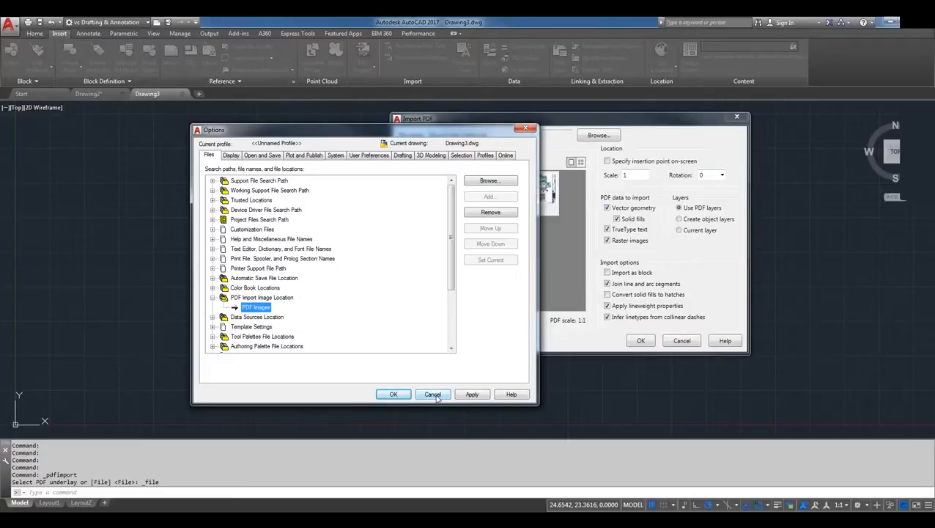
pyautogui.click(434, 395)
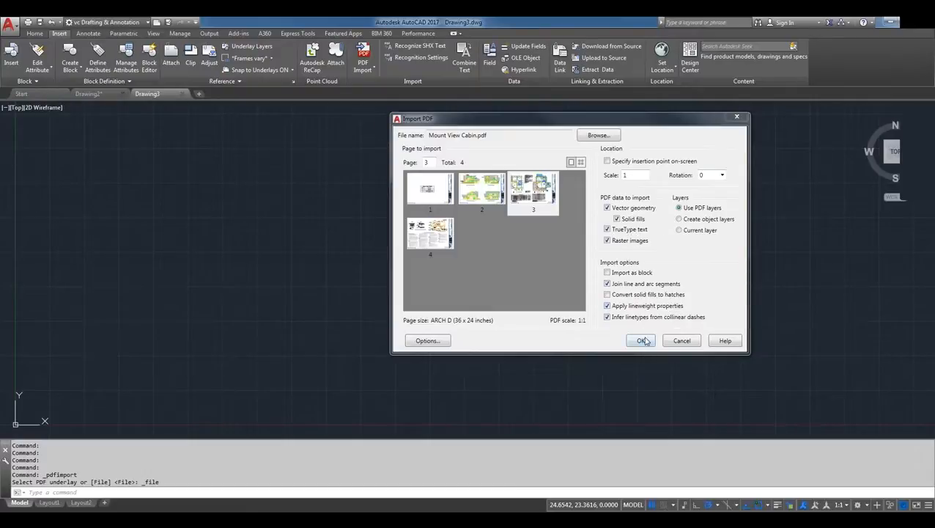
# Import page 3 of Mount View Cabin.pdf at scale 1 and rotation 0 using the PDF layers
pyautogui.click(544, 206)
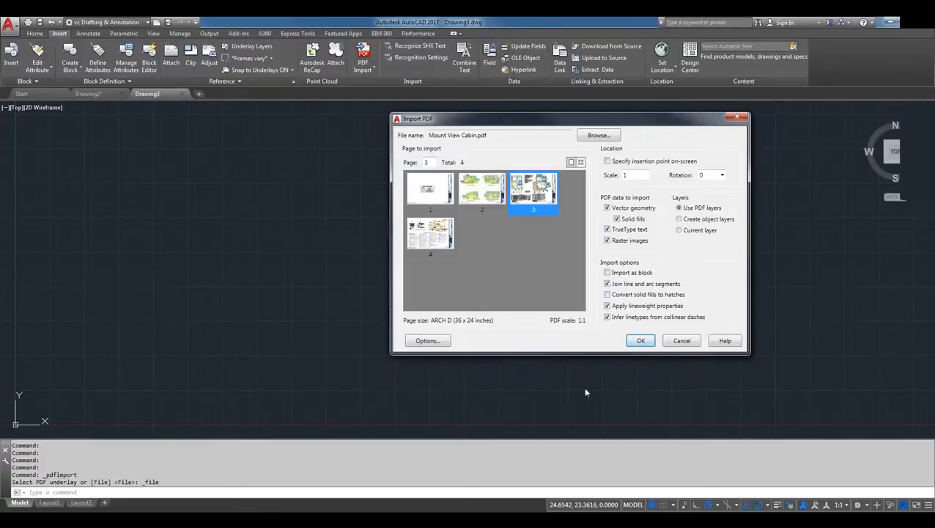
pyautogui.click(642, 342)
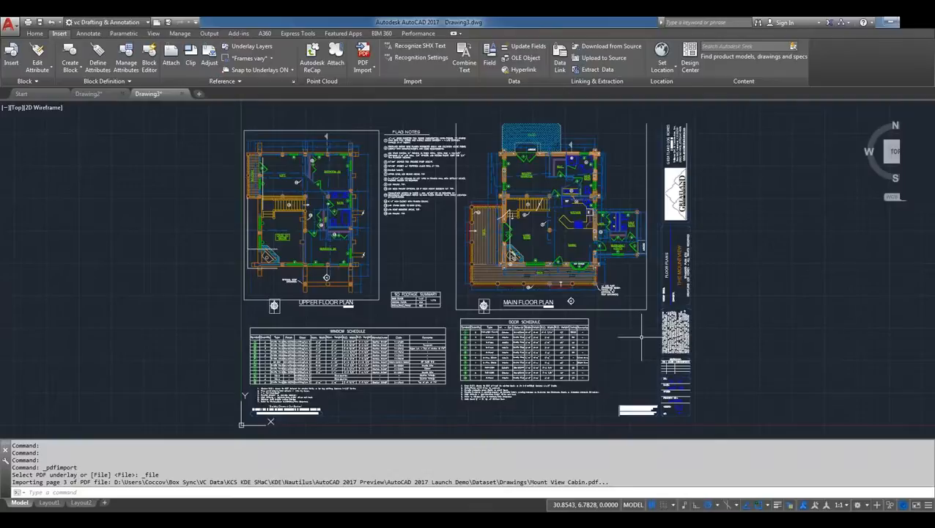
# Switch to the file manager and look through the Desktop and its Demo Files folder
pyautogui.moveTo(537, 350)
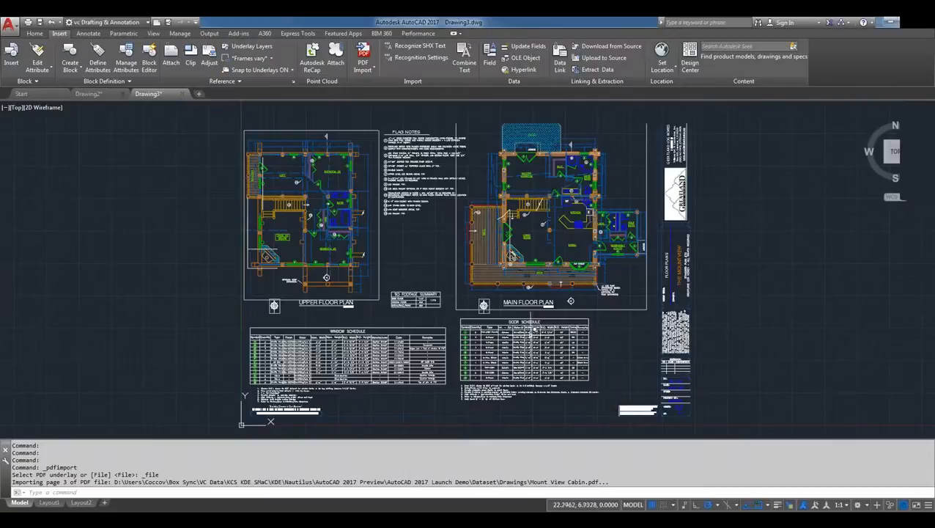
pyautogui.scroll(4, 541, 327)
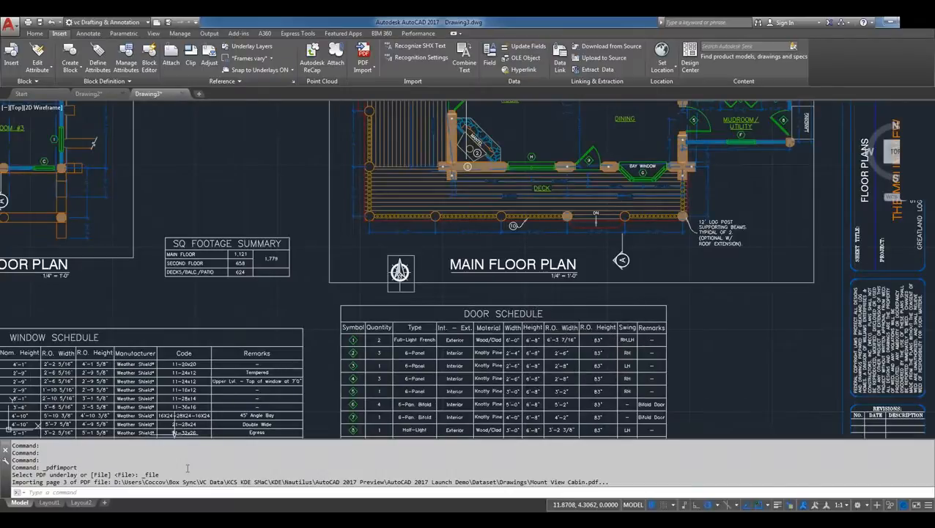
pyautogui.click(182, 512)
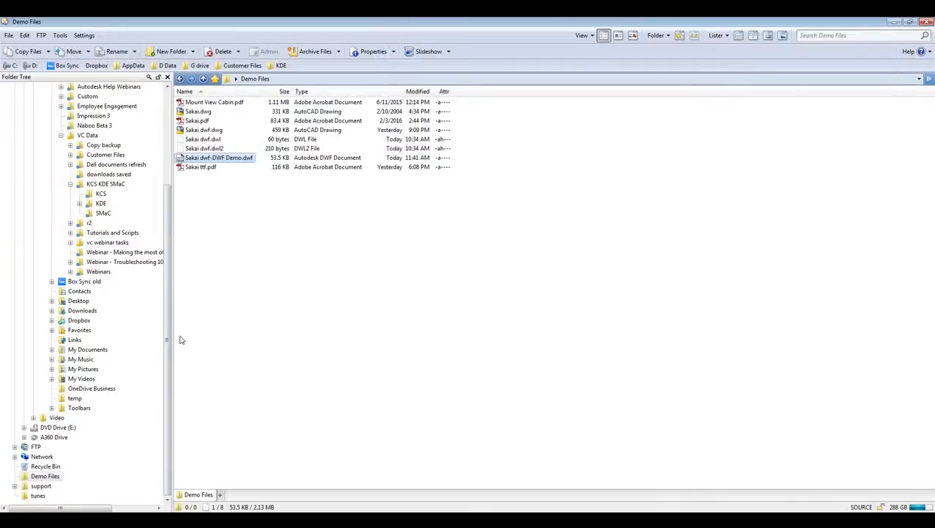
pyautogui.click(214, 296)
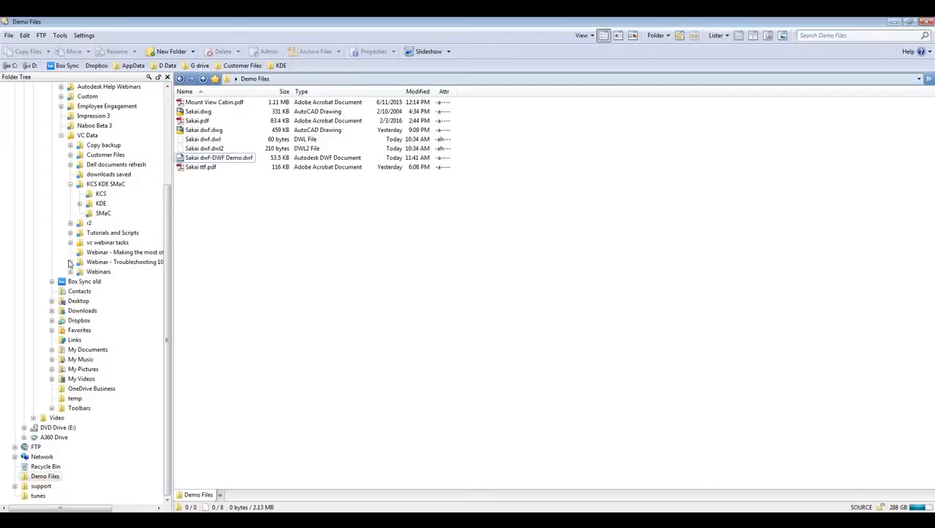
pyautogui.scroll(5, 61, 220)
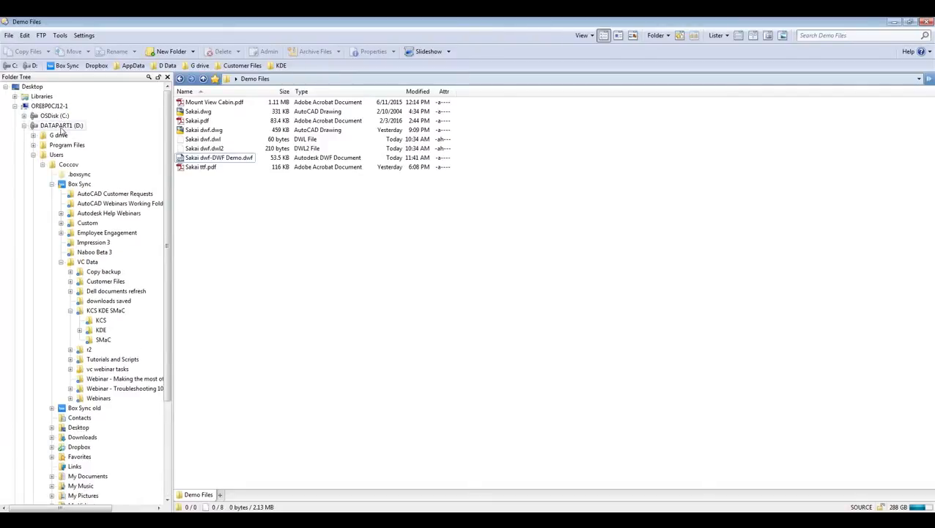
pyautogui.click(32, 87)
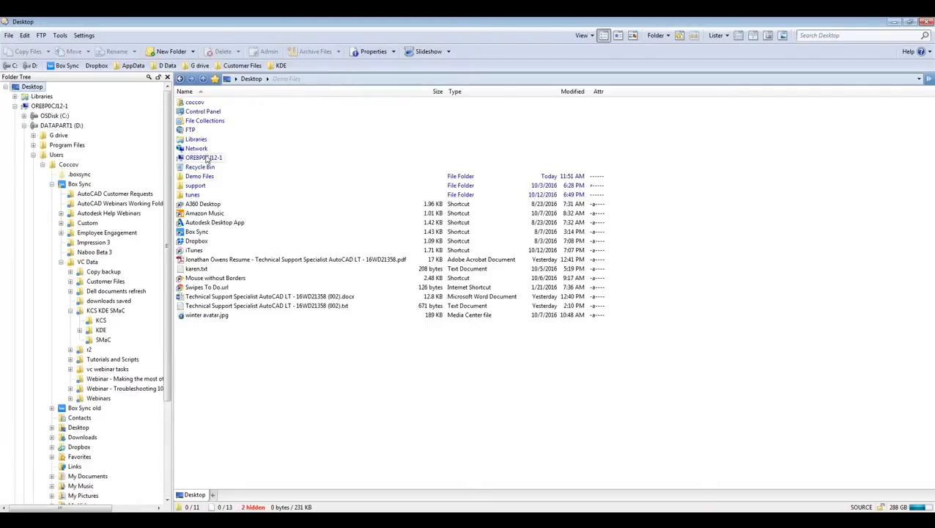
pyautogui.doubleClick(205, 178)
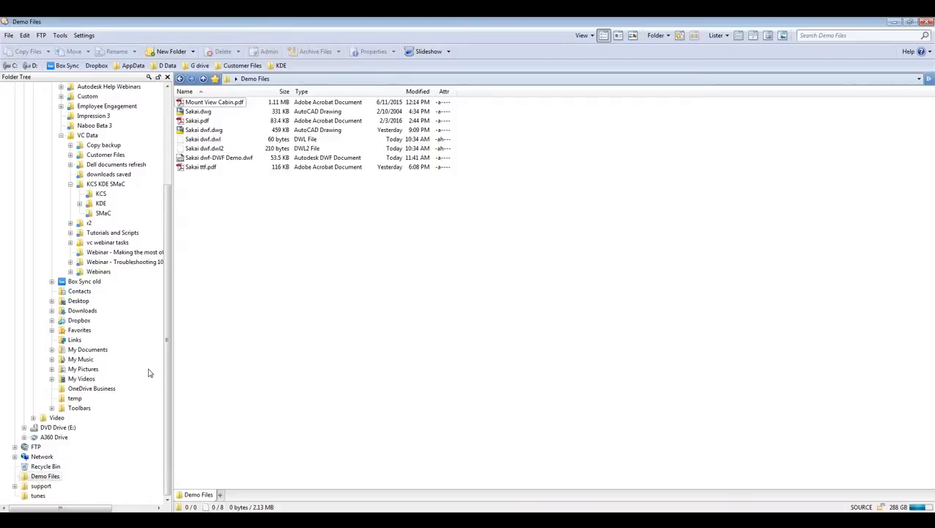
# Browse the KDE, vc webinar tasks and references folders, including its Demo Files subfolder, and return to AutoCAD
pyautogui.click(99, 203)
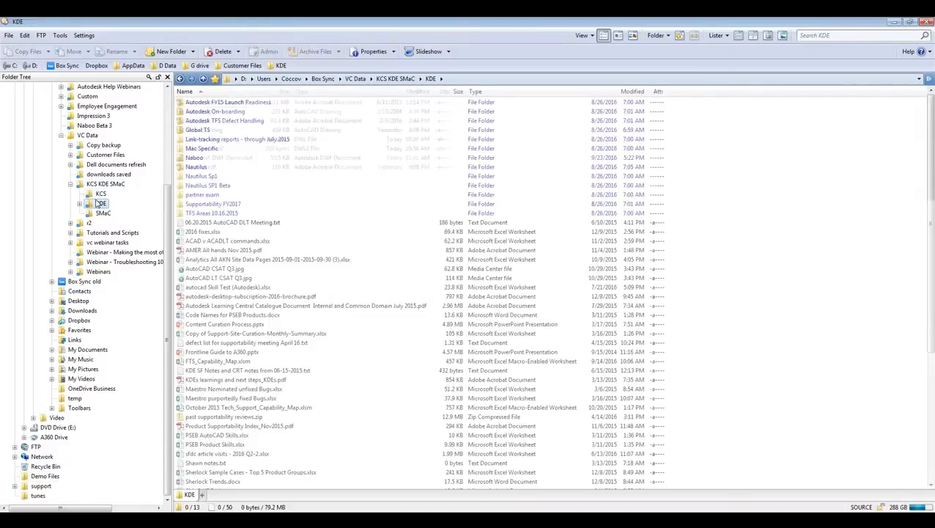
pyautogui.click(106, 242)
pyautogui.click(198, 112)
pyautogui.doubleClick(203, 103)
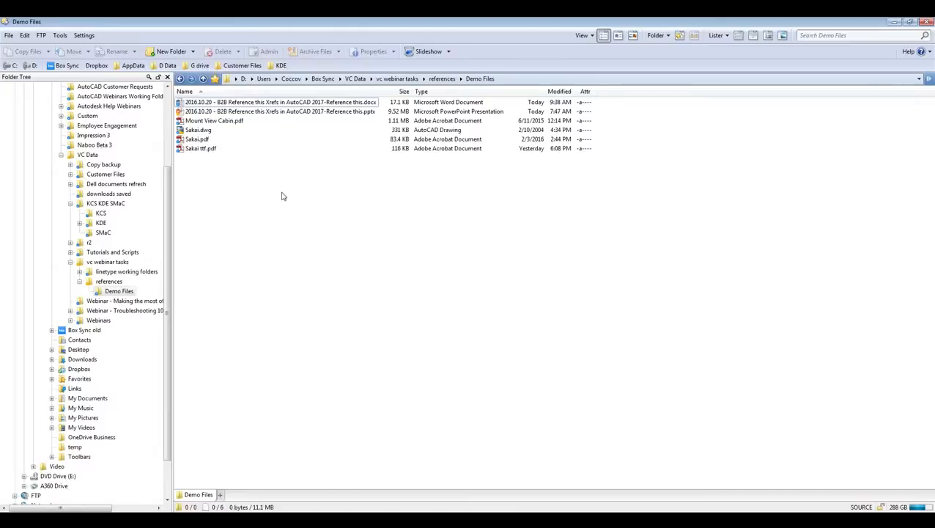
pyautogui.press('BackSpace')
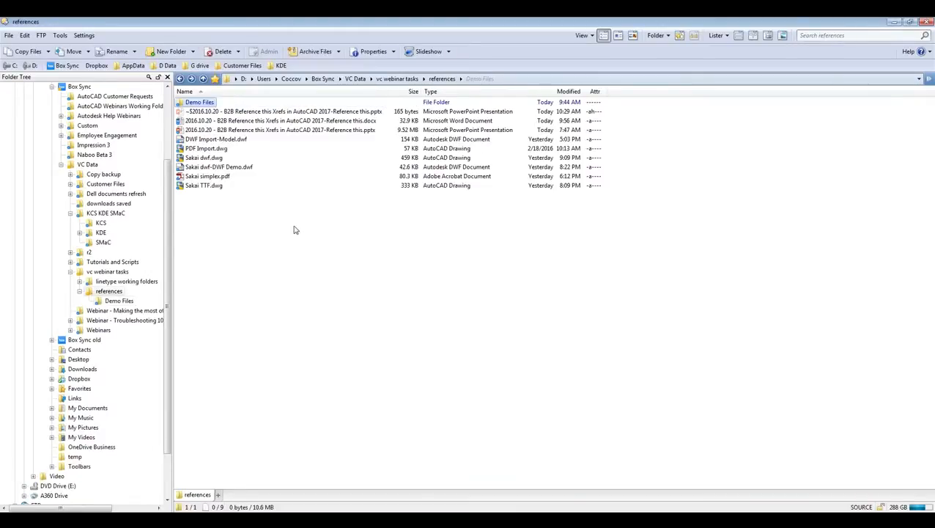
pyautogui.press('BackSpace')
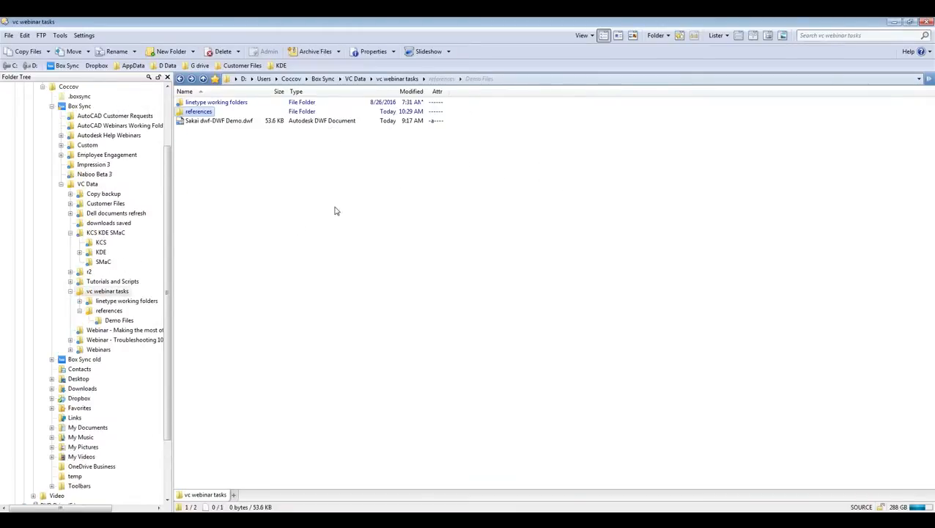
pyautogui.click(893, 23)
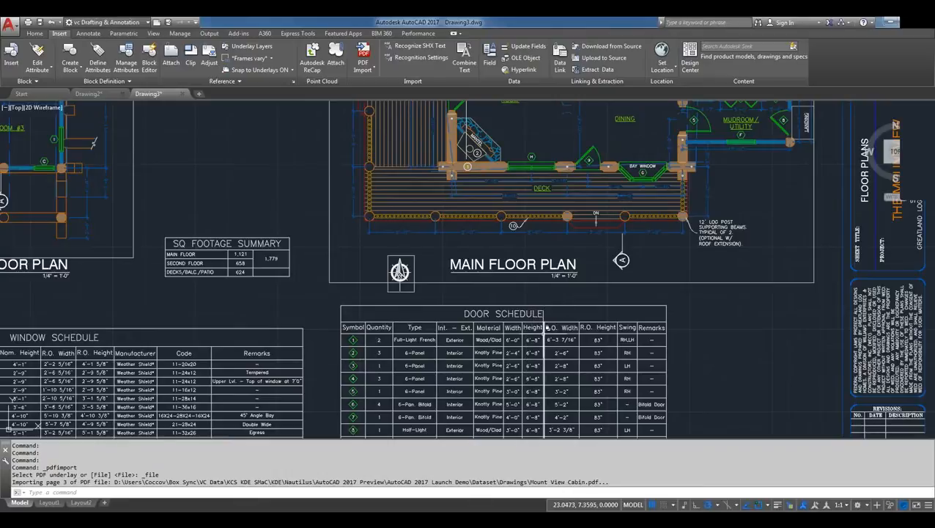
# Inspect the digit 8 of the first Height entry in the door schedule as an object, and clear the selection
pyautogui.moveTo(543, 342)
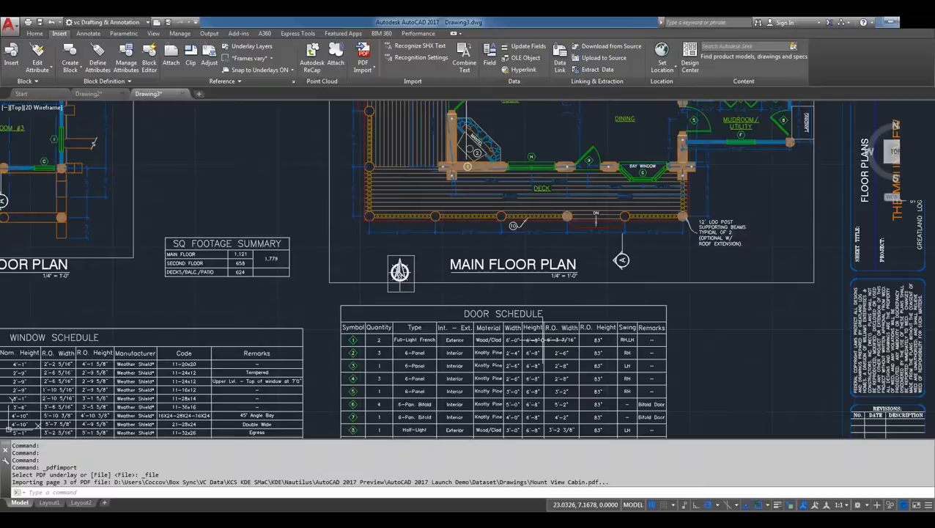
pyautogui.scroll(8, 541, 340)
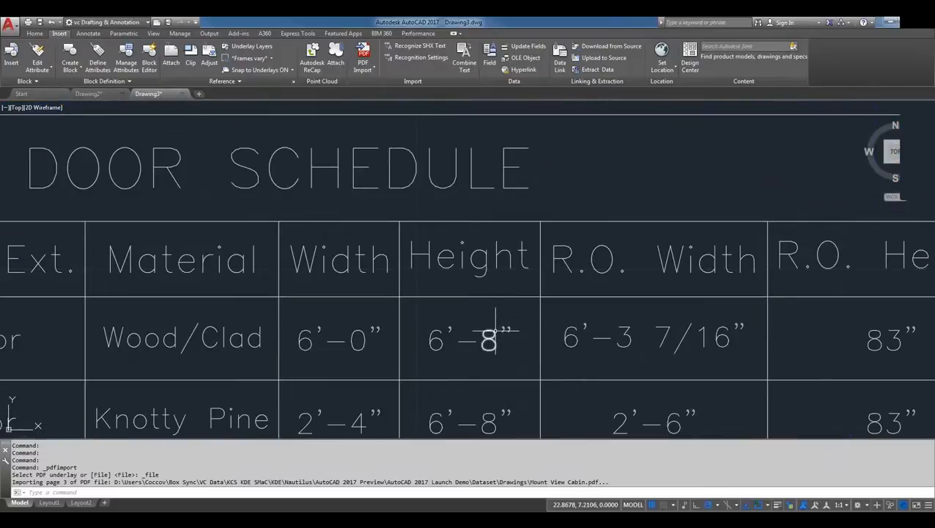
pyautogui.click(496, 332)
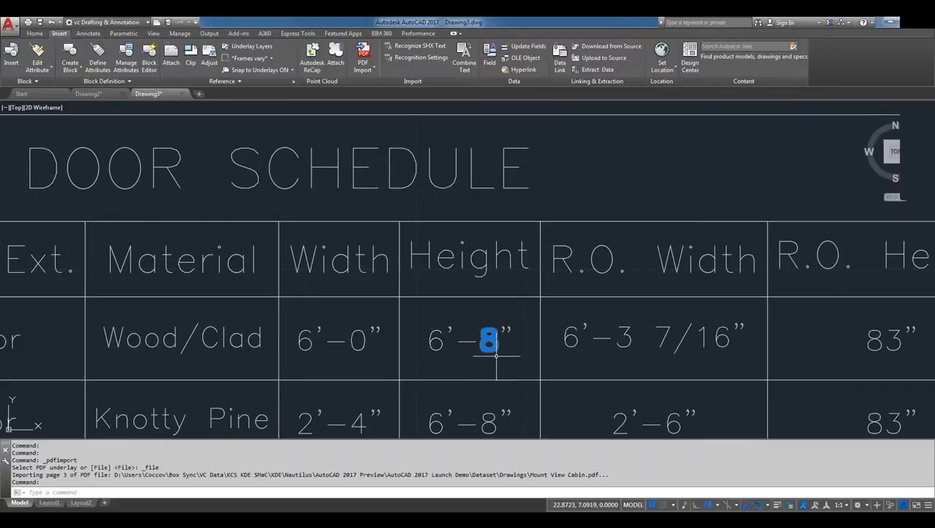
pyautogui.press('Escape')
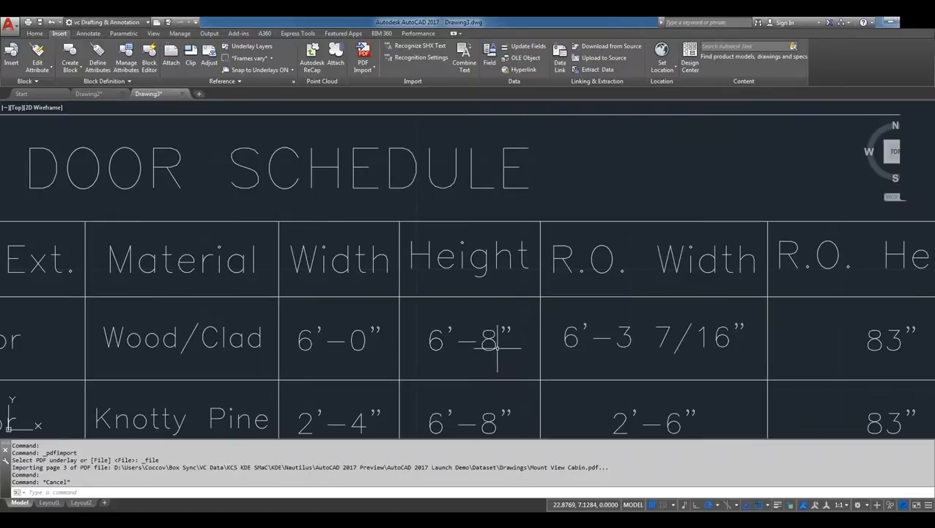
# Inspect the MAIN FLOOR PLAN title in the text editor and close it without changing the text
pyautogui.scroll(-4, 498, 339)
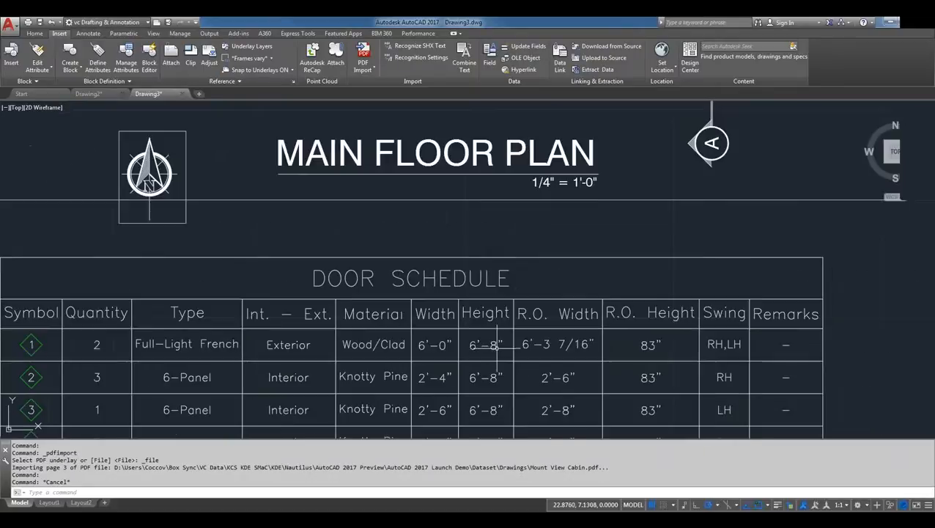
pyautogui.click(566, 160)
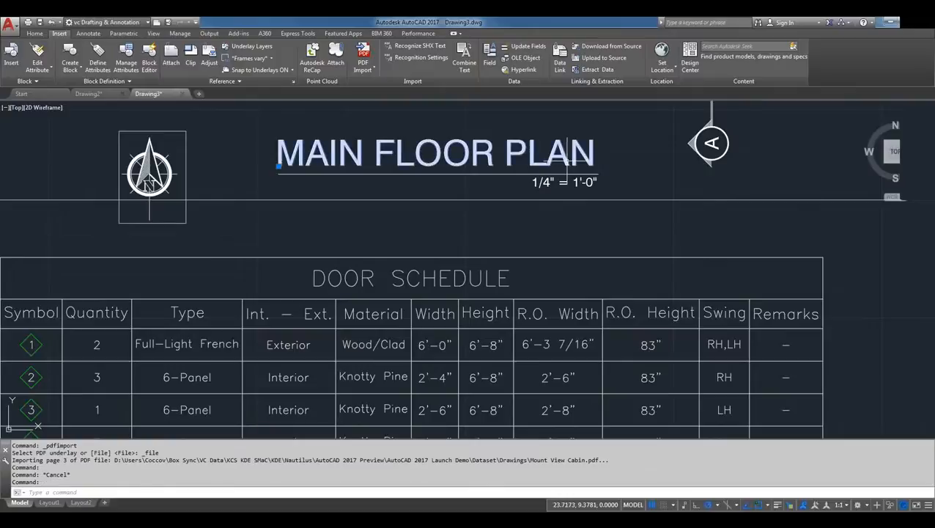
pyautogui.press('Escape')
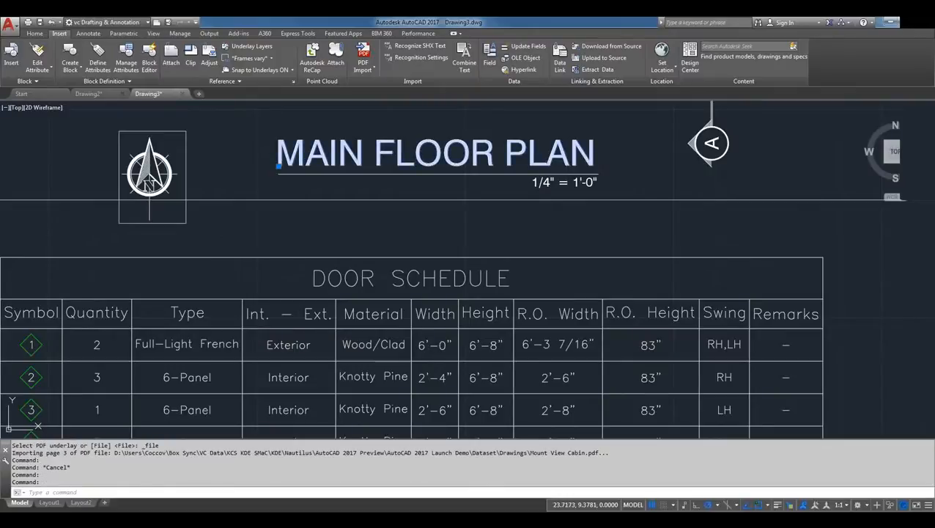
pyautogui.doubleClick(569, 154)
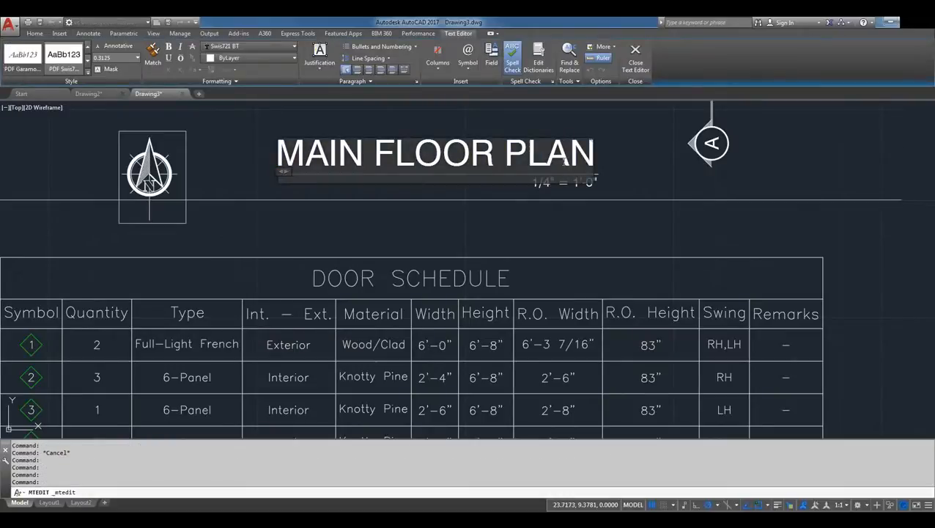
pyautogui.click(546, 235)
pyautogui.scroll(-4, 552, 230)
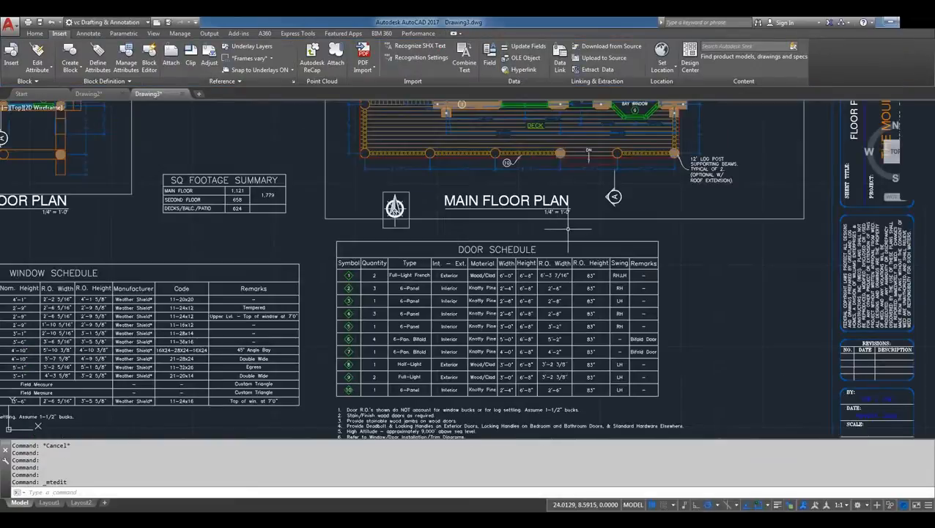
# Examine the drawing's external references with XREF in list and tree view, and close the palette
pyautogui.scroll(-3, 568, 229)
pyautogui.scroll(1, 568, 228)
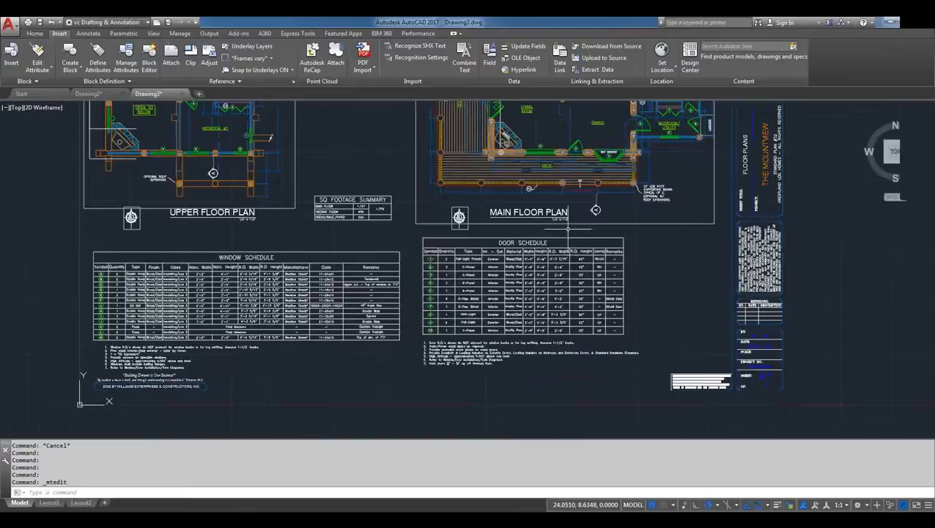
pyautogui.scroll(-4, 569, 230)
pyautogui.scroll(4, 643, 151)
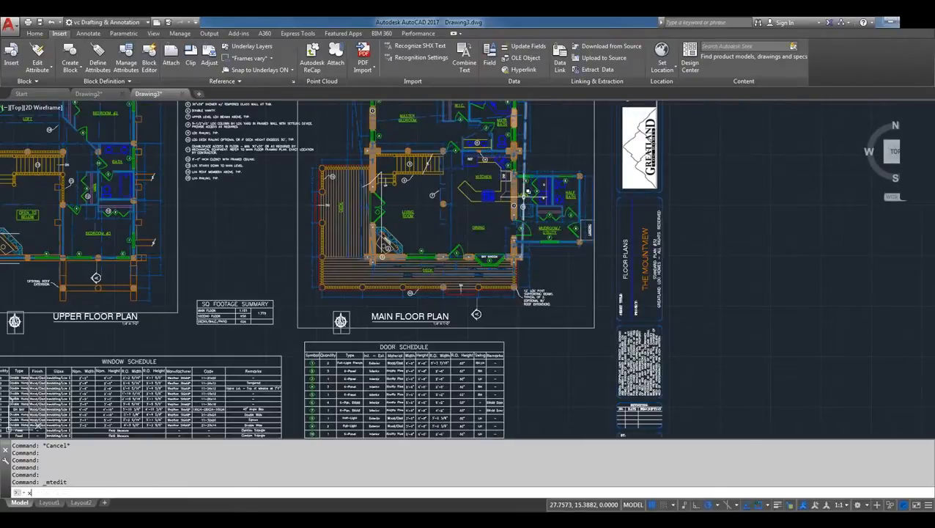
pyautogui.write('XR')
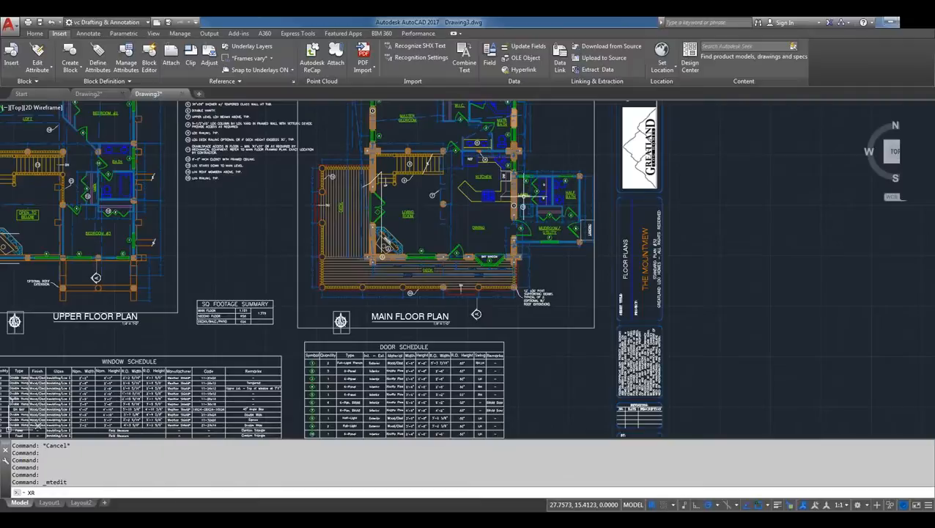
pyautogui.press('Return')
pyautogui.moveTo(24, 176)
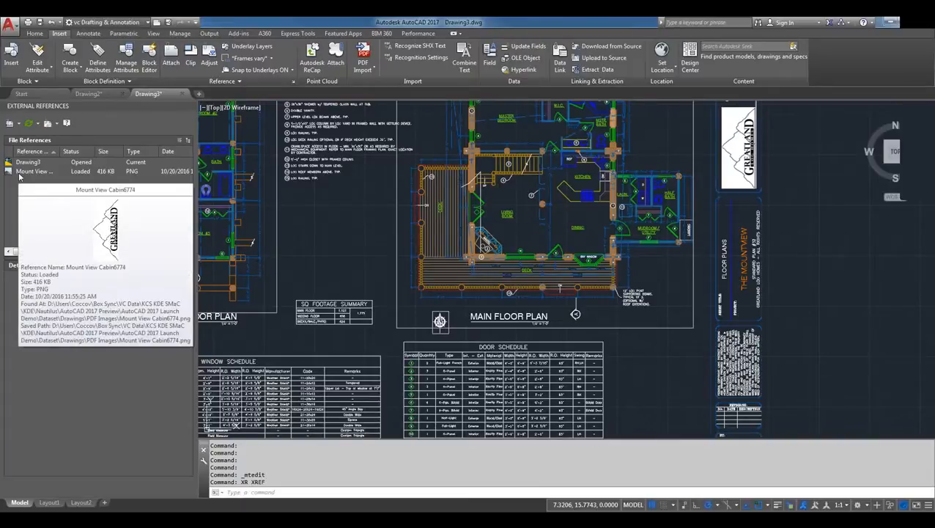
pyautogui.click(188, 140)
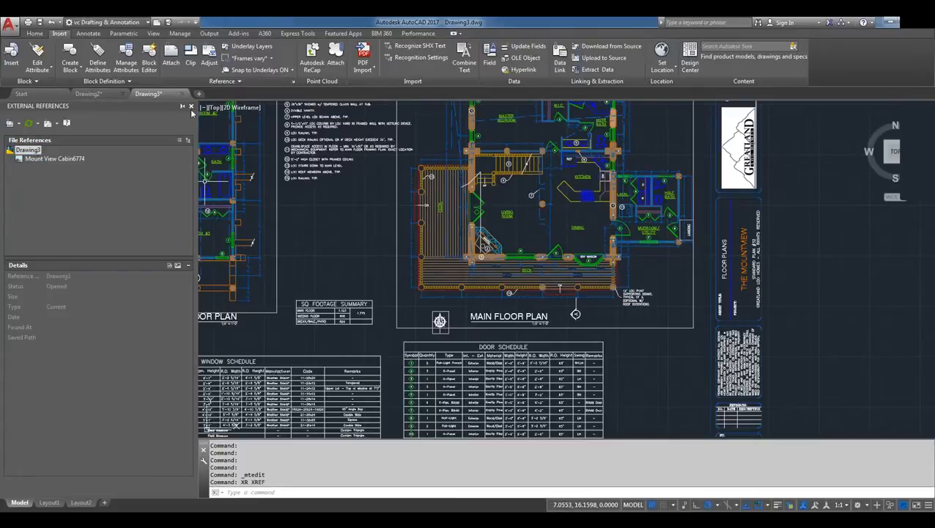
pyautogui.click(190, 106)
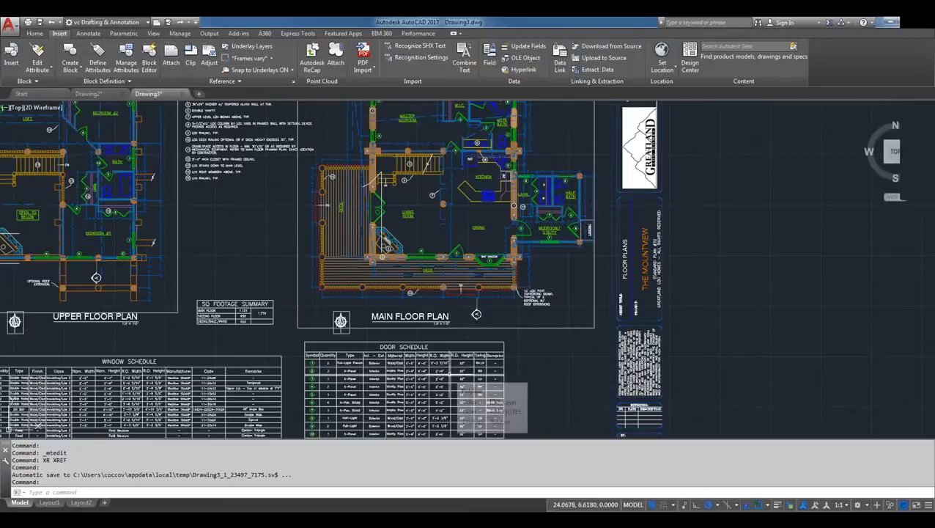
# Review the PDF Text Recognition Settings, including the SHX fonts to compare and recognition threshold, and cancel without changes
pyautogui.scroll(2, 456, 382)
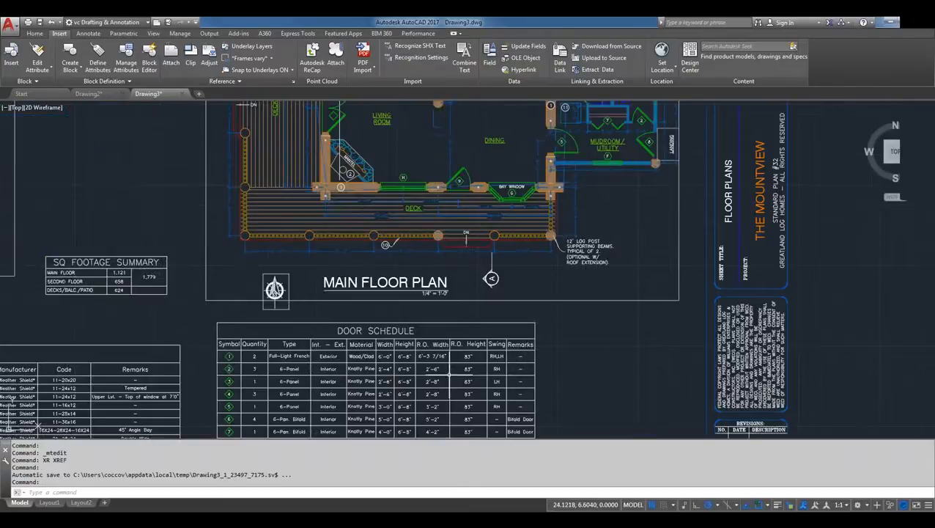
pyautogui.moveTo(456, 364); pyautogui.dragTo(545, 248, button='middle')
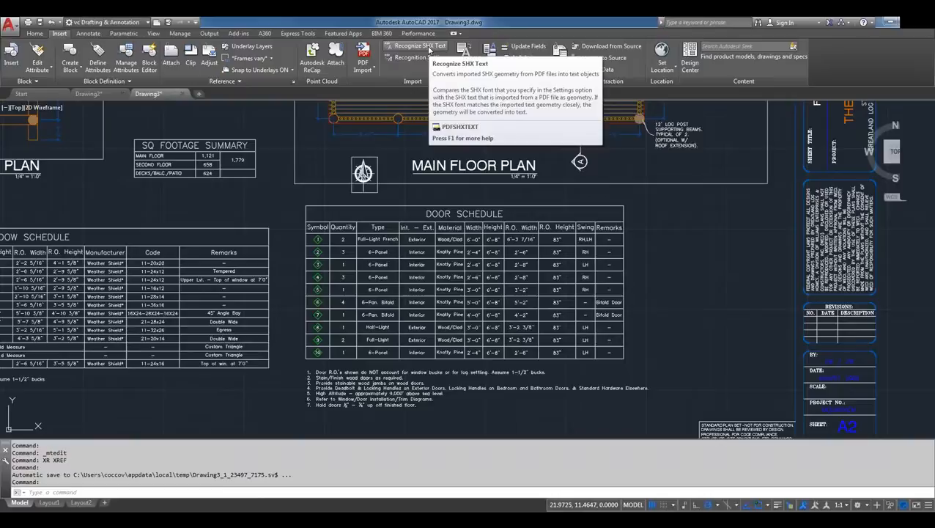
pyautogui.click(419, 56)
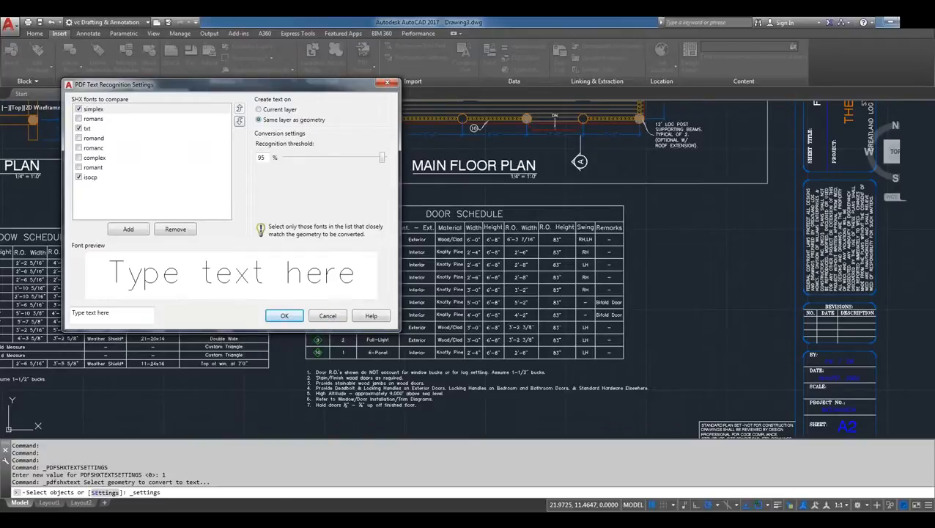
pyautogui.click(328, 316)
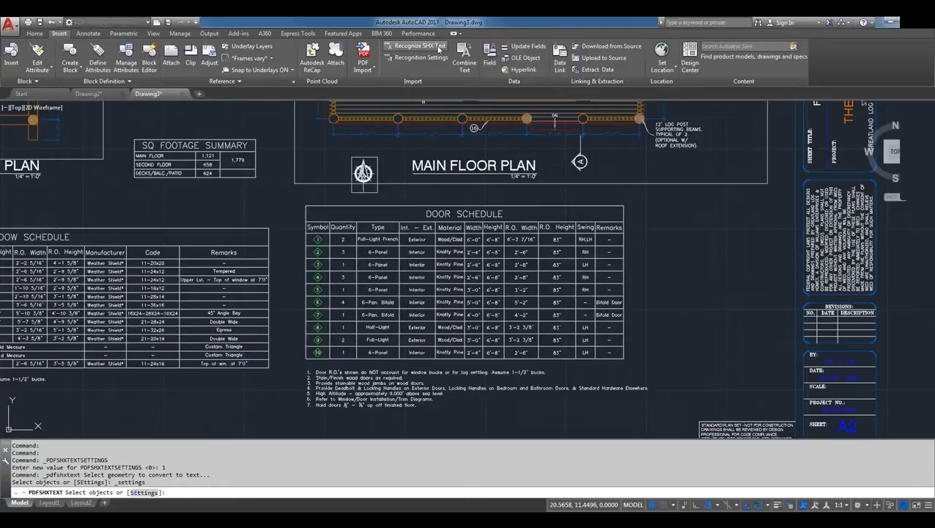
# Run Recognize SHX Text on the Type, Int. - Ext., Material and Width entries in the door schedule's first row, and close the results message
pyautogui.click(440, 49)
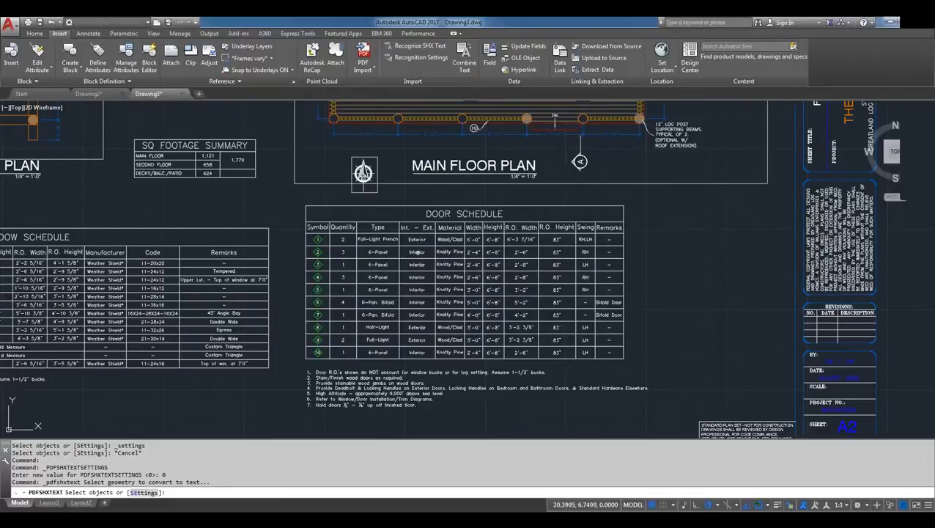
pyautogui.scroll(5, 416, 251)
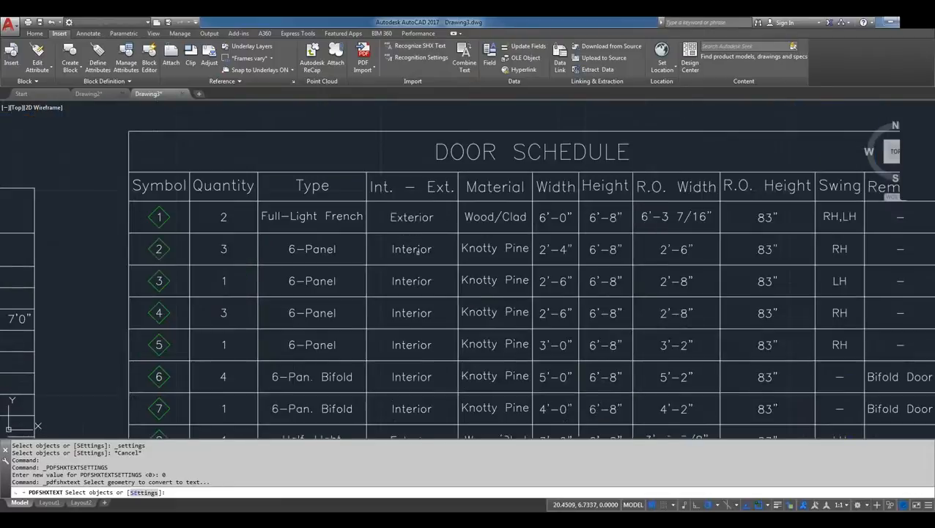
pyautogui.click(251, 209)
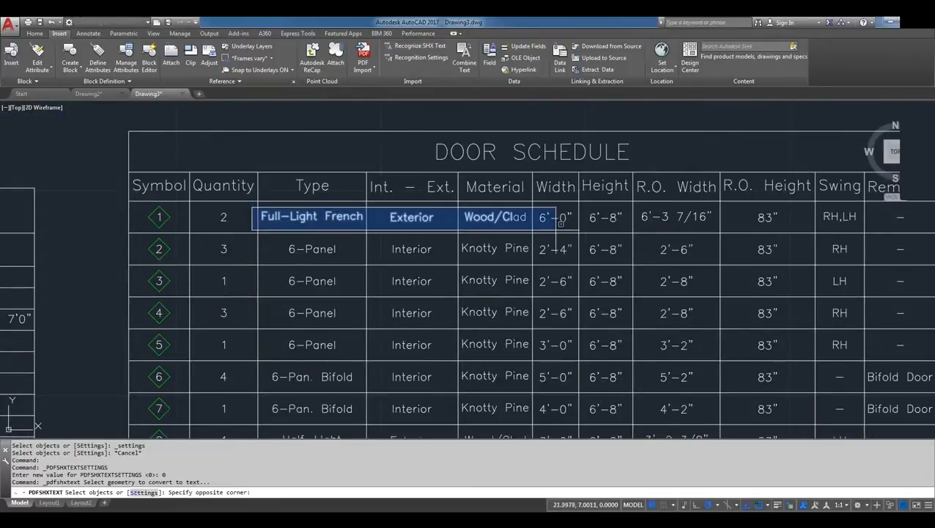
pyautogui.click(576, 224)
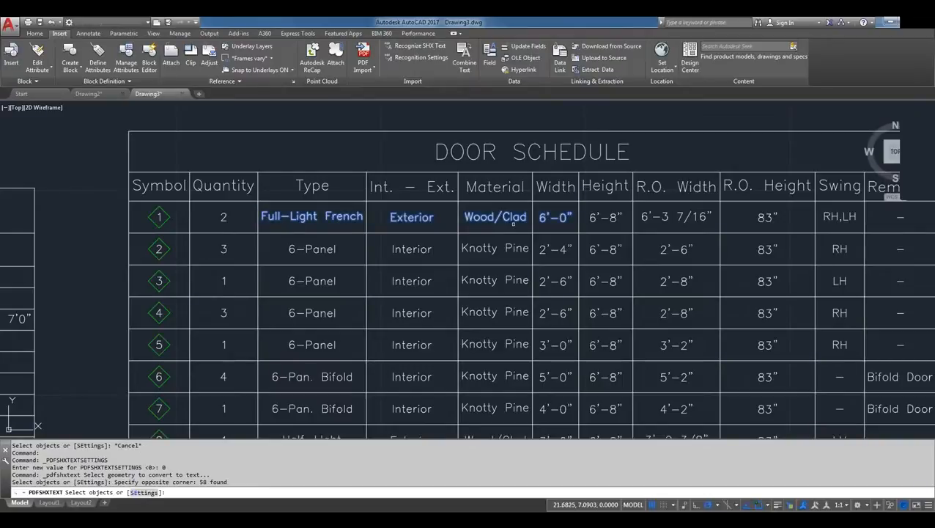
pyautogui.press('Return')
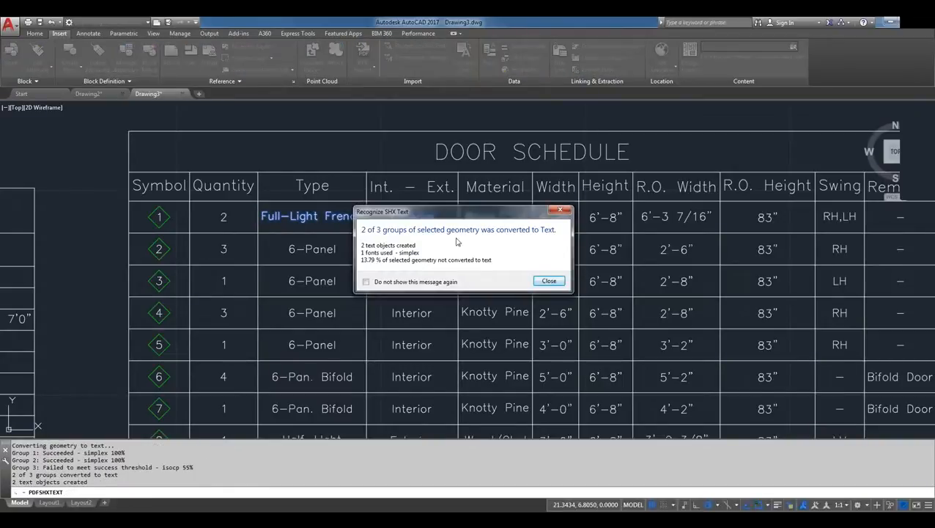
pyautogui.click(559, 282)
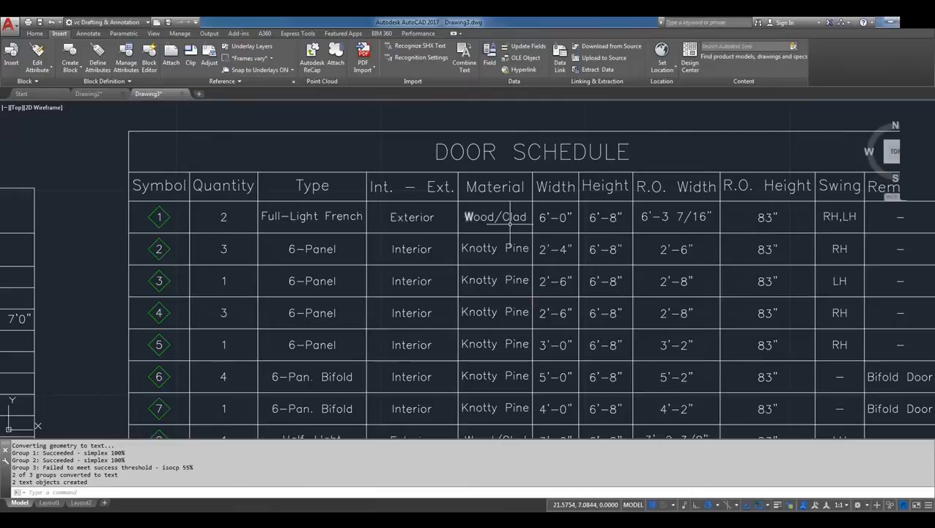
pyautogui.press('Escape')
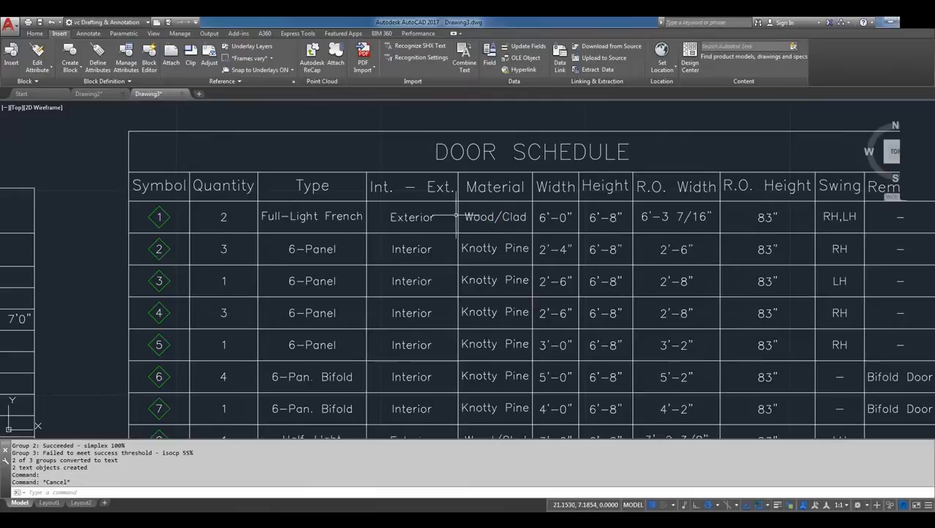
# Inspect the Exterior and Full-Light French entries in the door schedule's first row as objects, and clear the selection
pyautogui.click(436, 216)
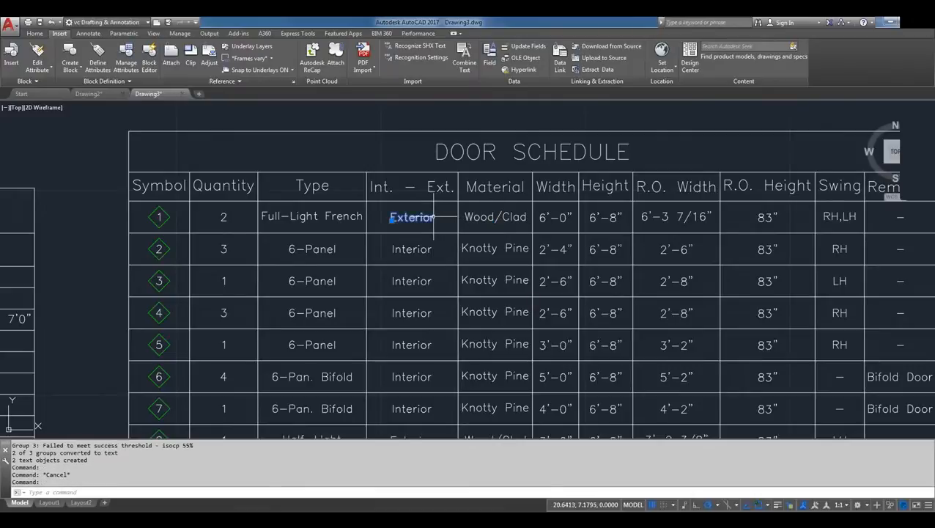
pyautogui.scroll(5, 419, 222)
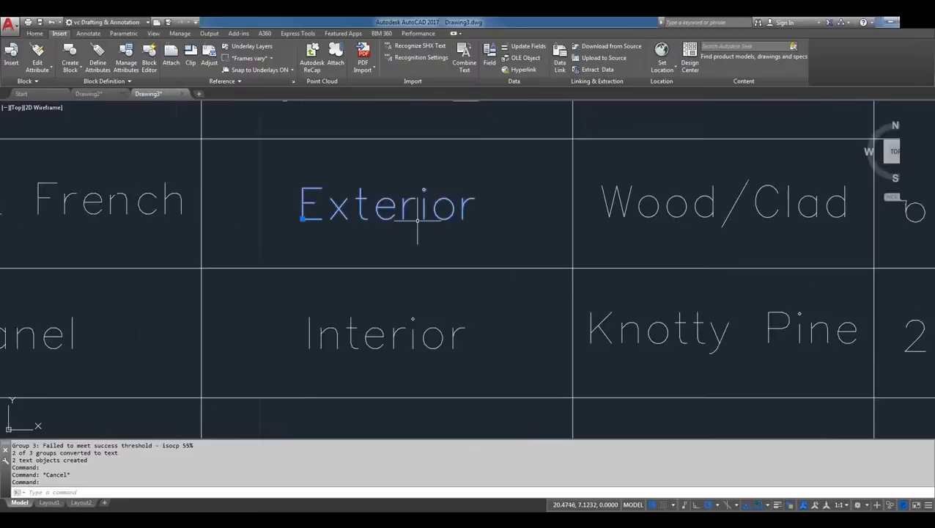
pyautogui.click(121, 190)
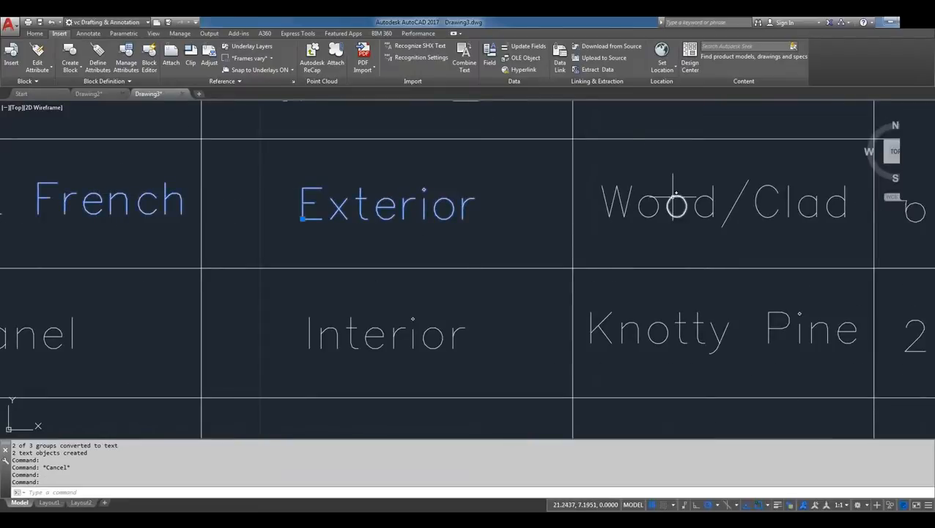
pyautogui.press('Escape')
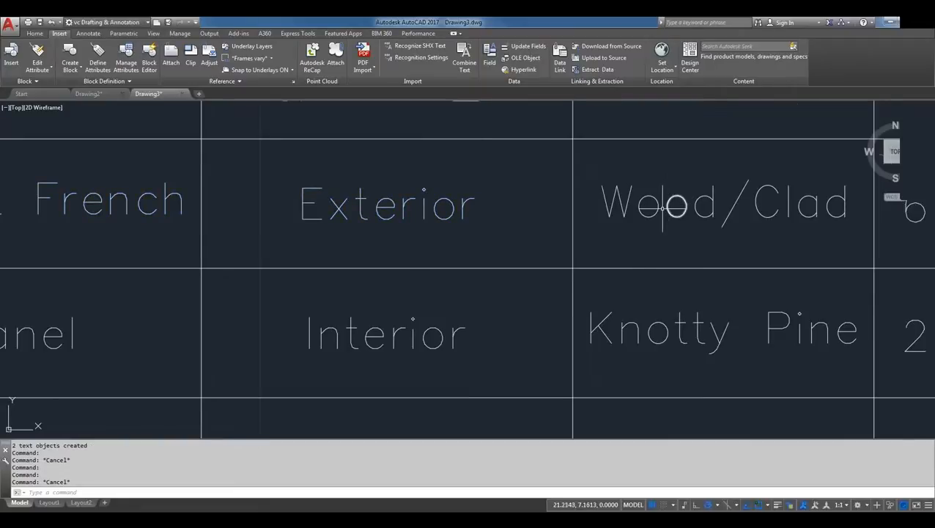
pyautogui.scroll(-4, 660, 207)
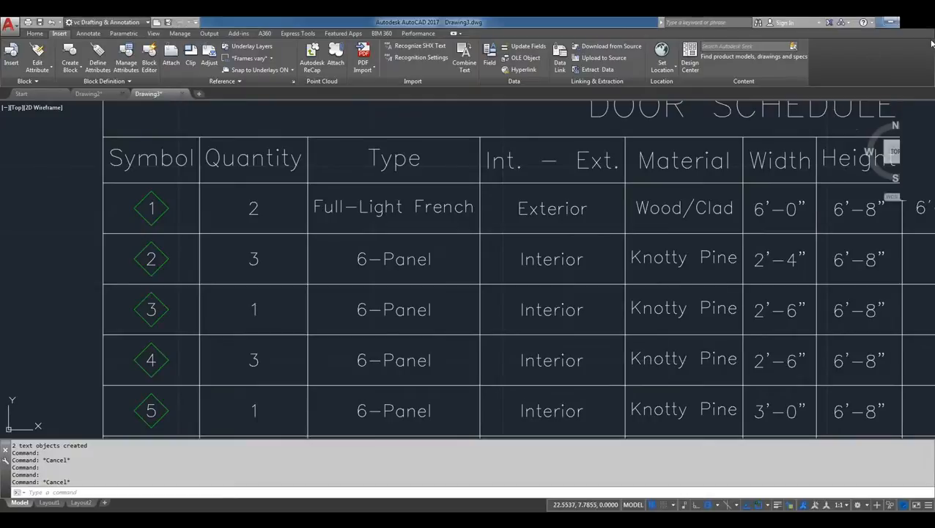
pyautogui.moveTo(931, 43); pyautogui.dragTo(872, 163)
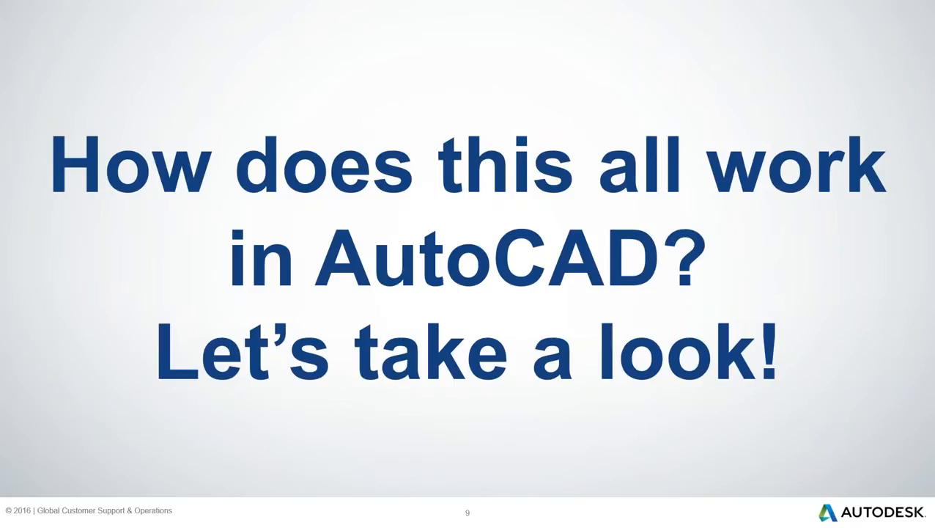
pyautogui.click(809, 295)
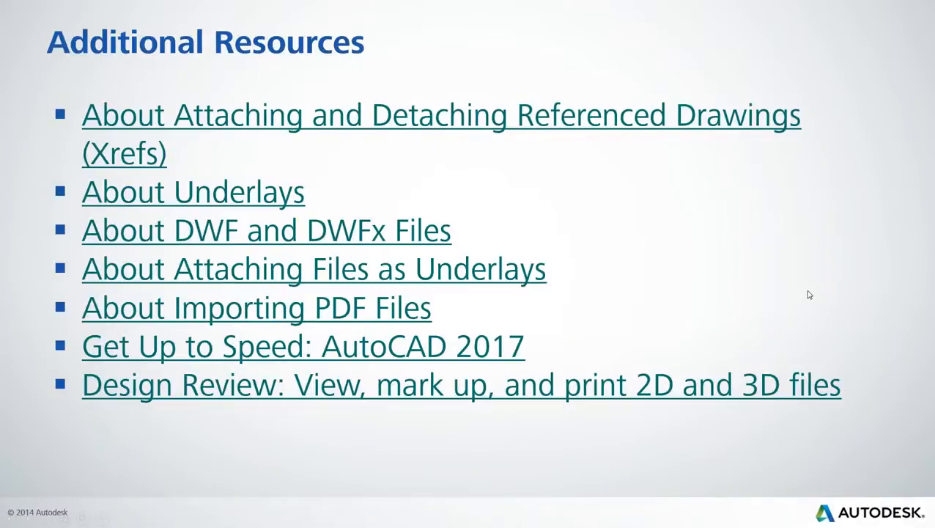
pyautogui.click(809, 295)
pyautogui.press('Right')
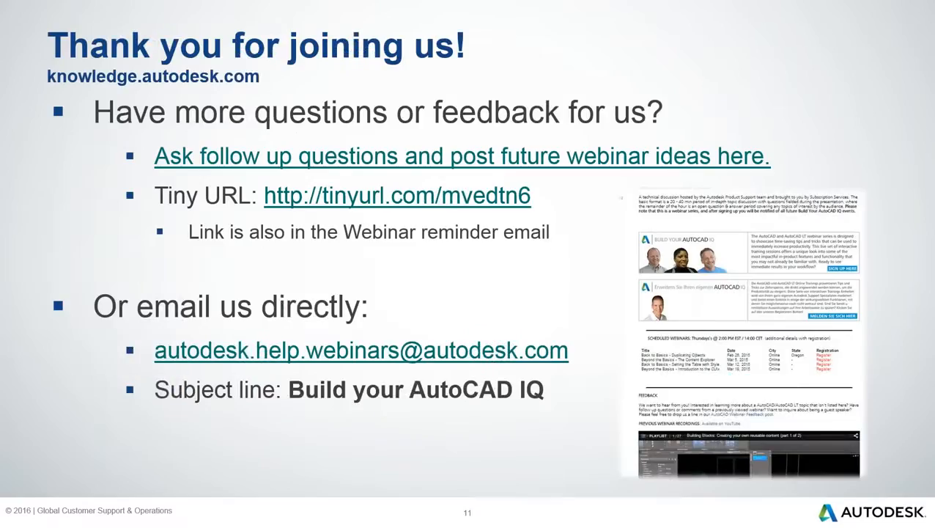
pyautogui.press('Right')
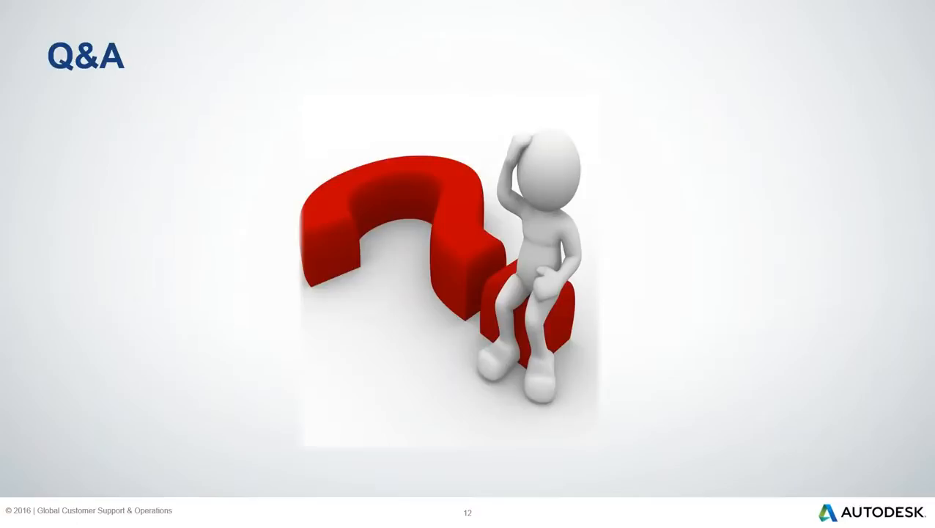